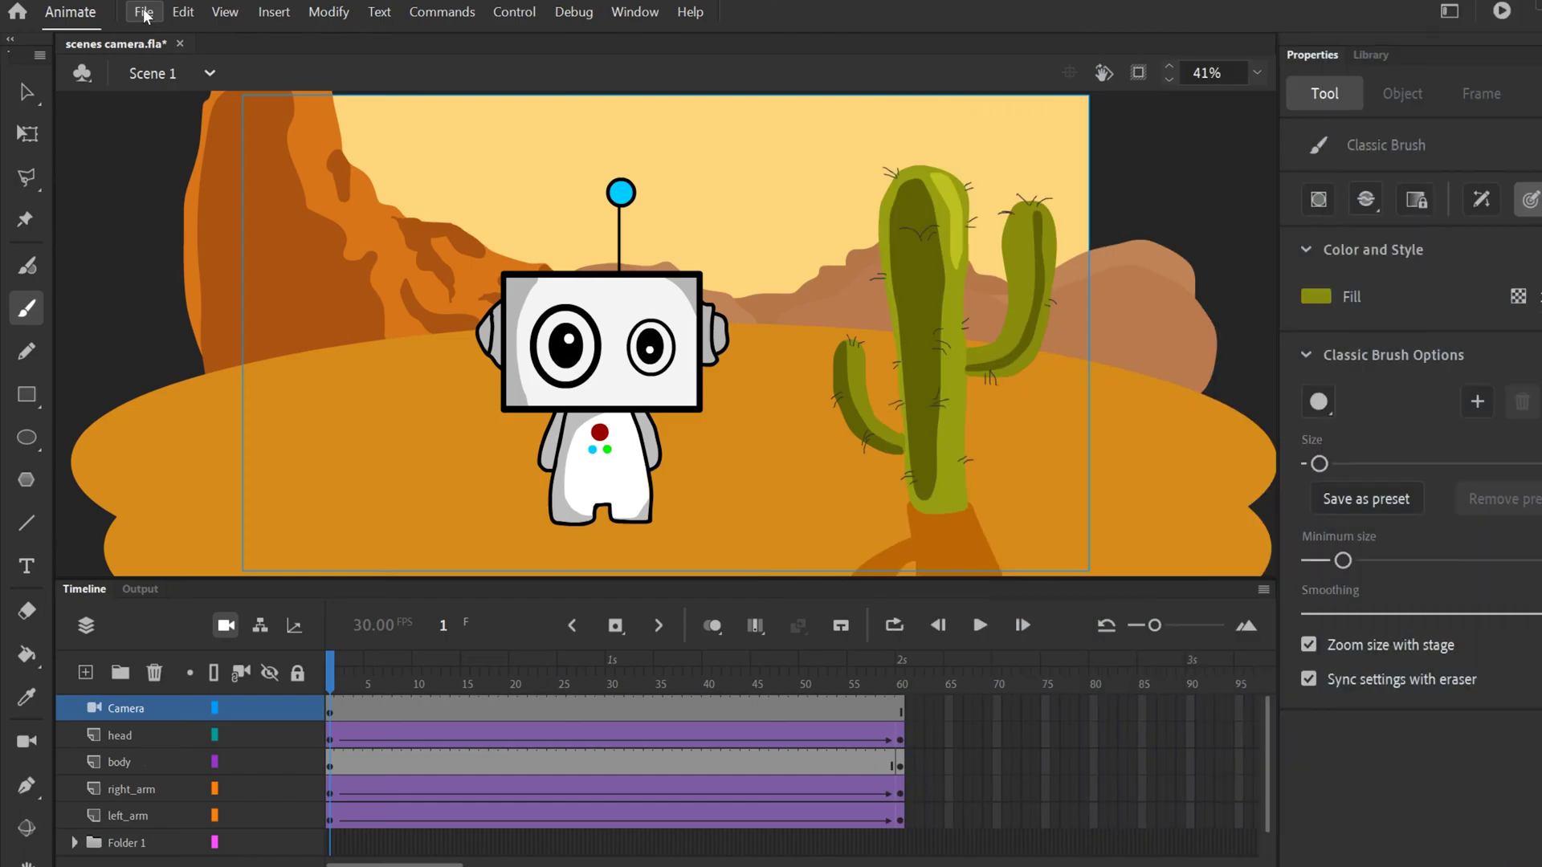
Create a new Full HD document, 1920 by 1080 at 30 fps, with the ActionScript 3.0 platform type
click(145, 13)
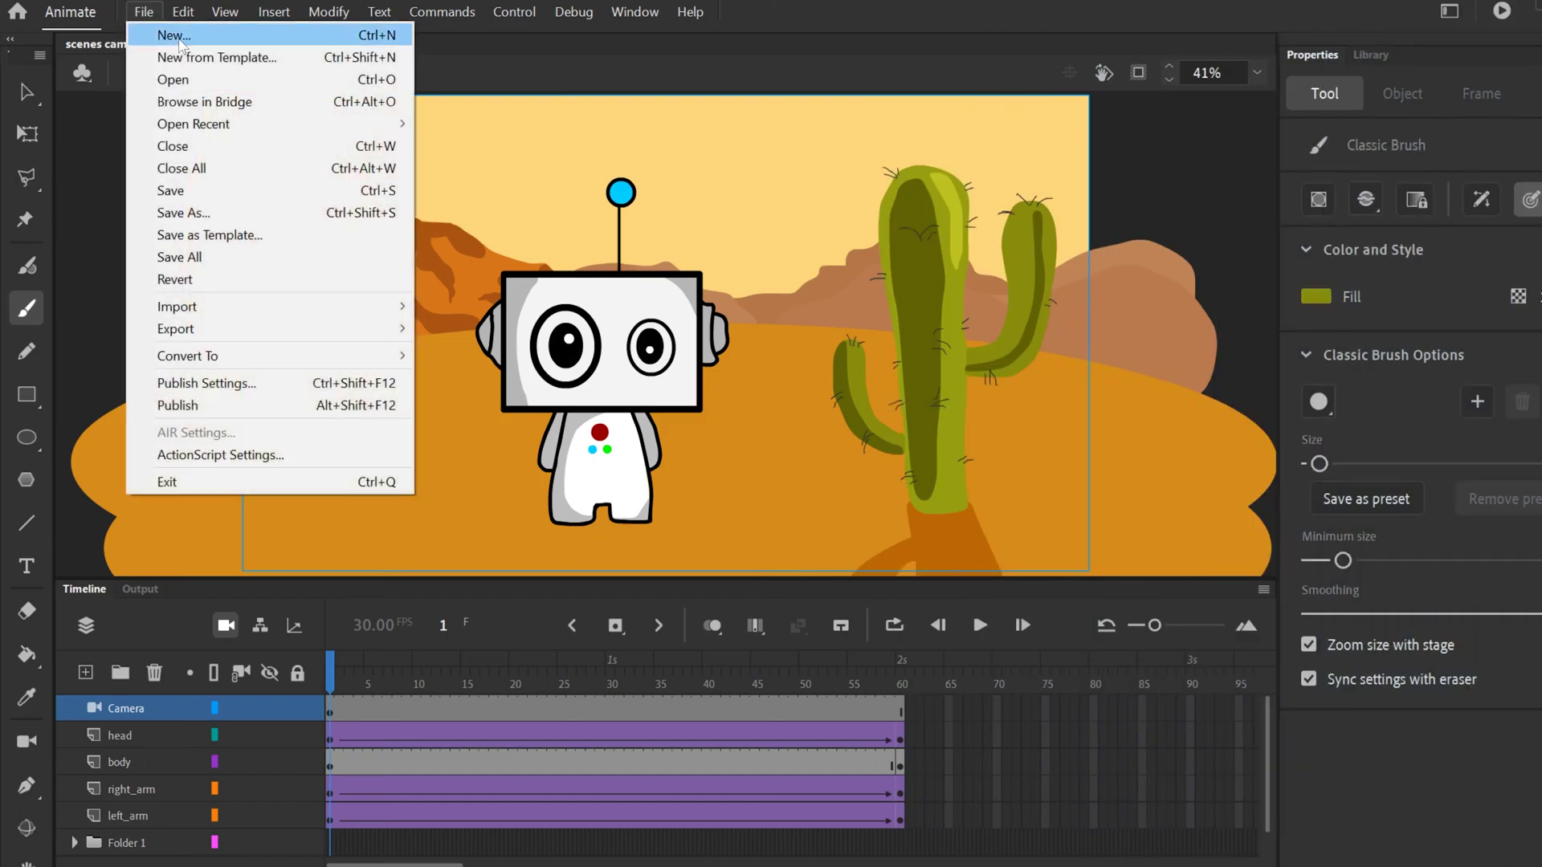
click(170, 36)
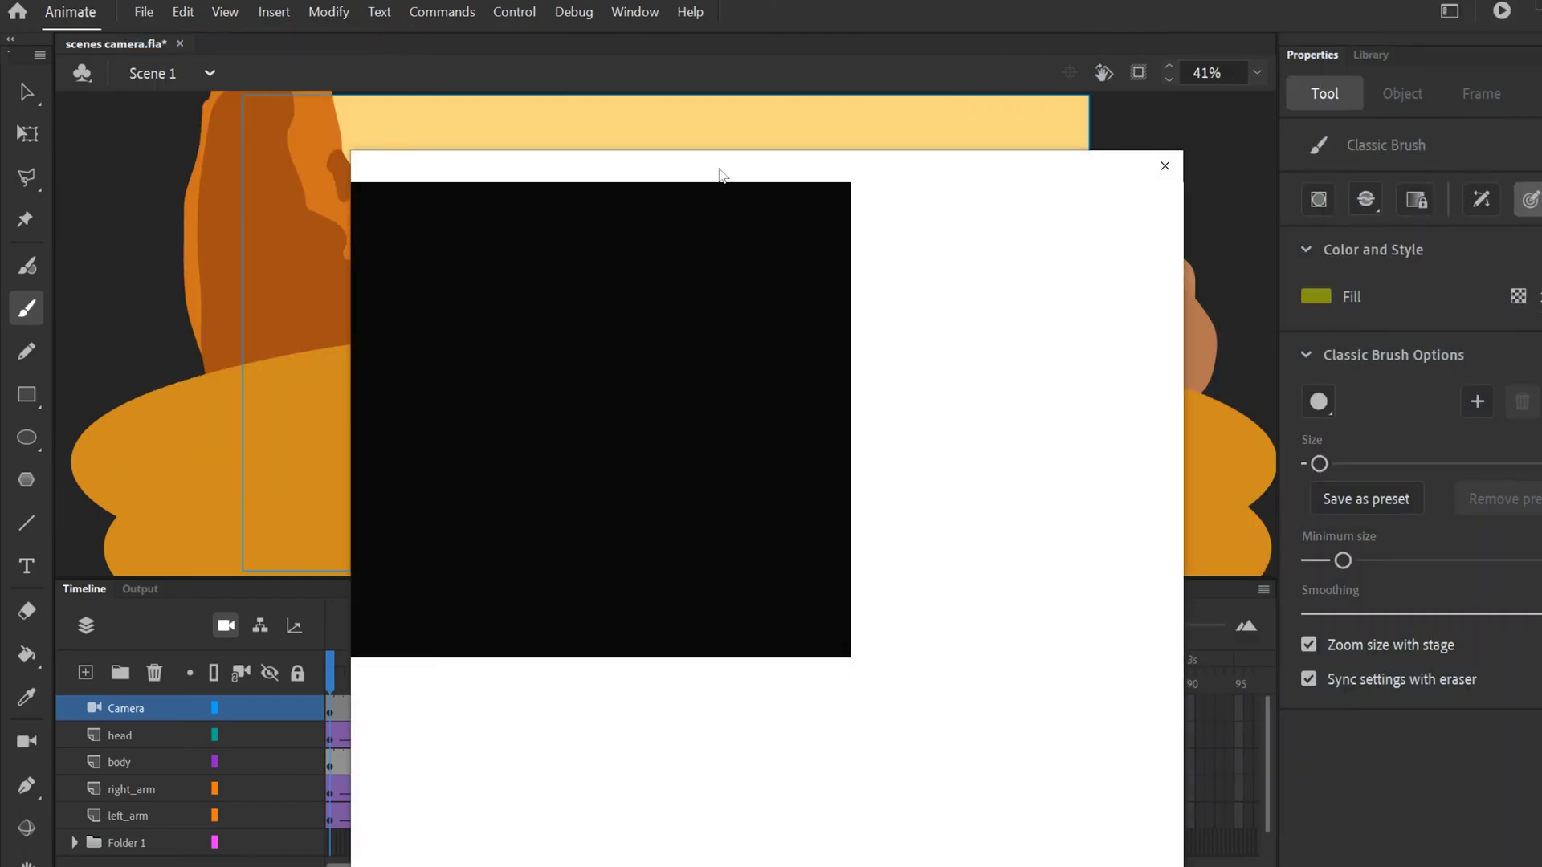
drag(766, 175, 745, 117)
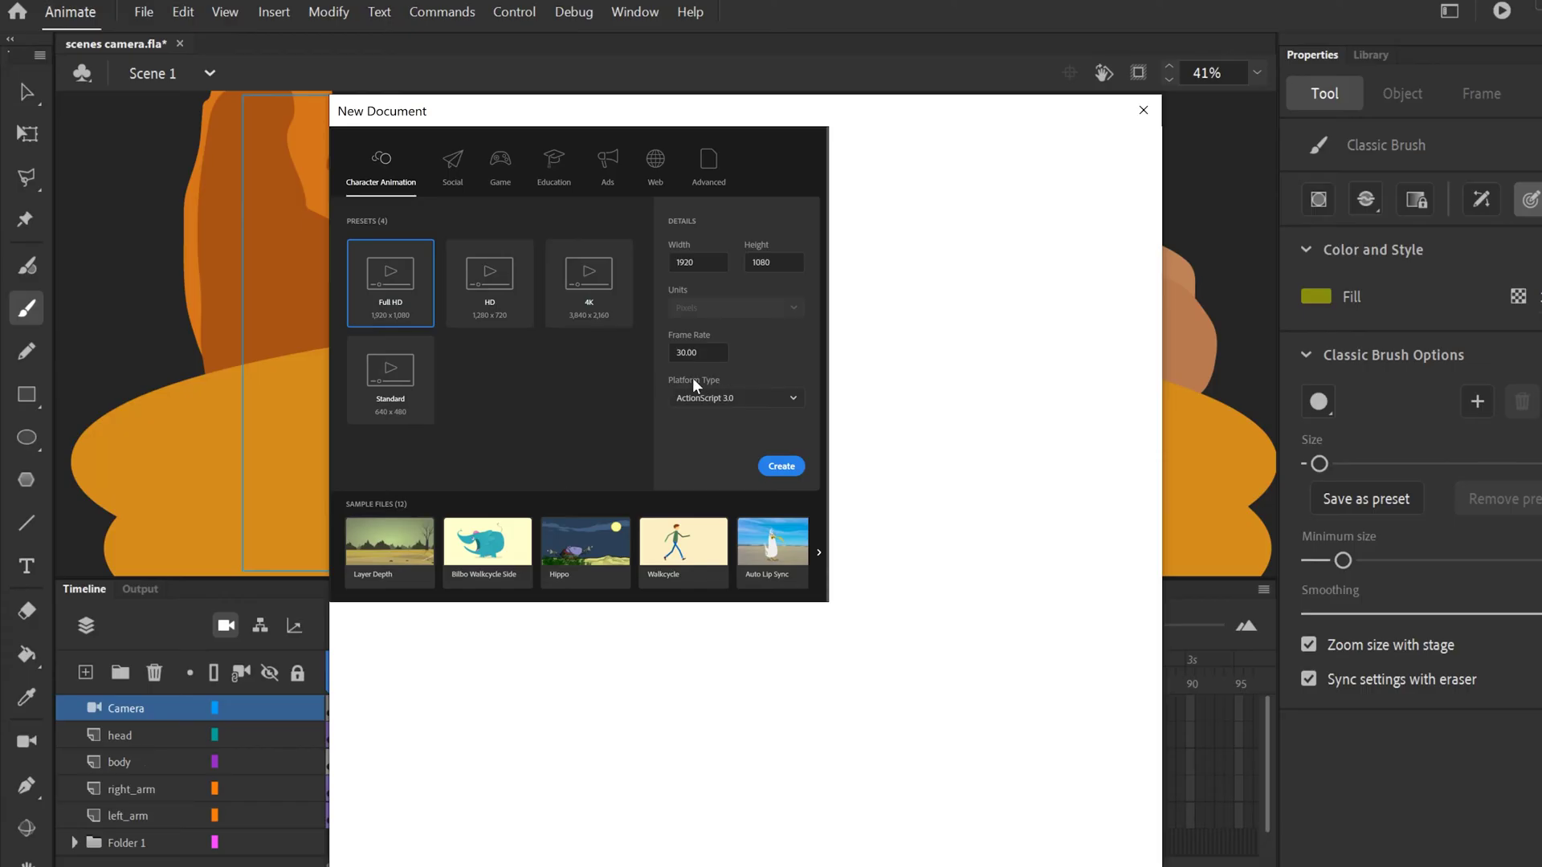
click(791, 402)
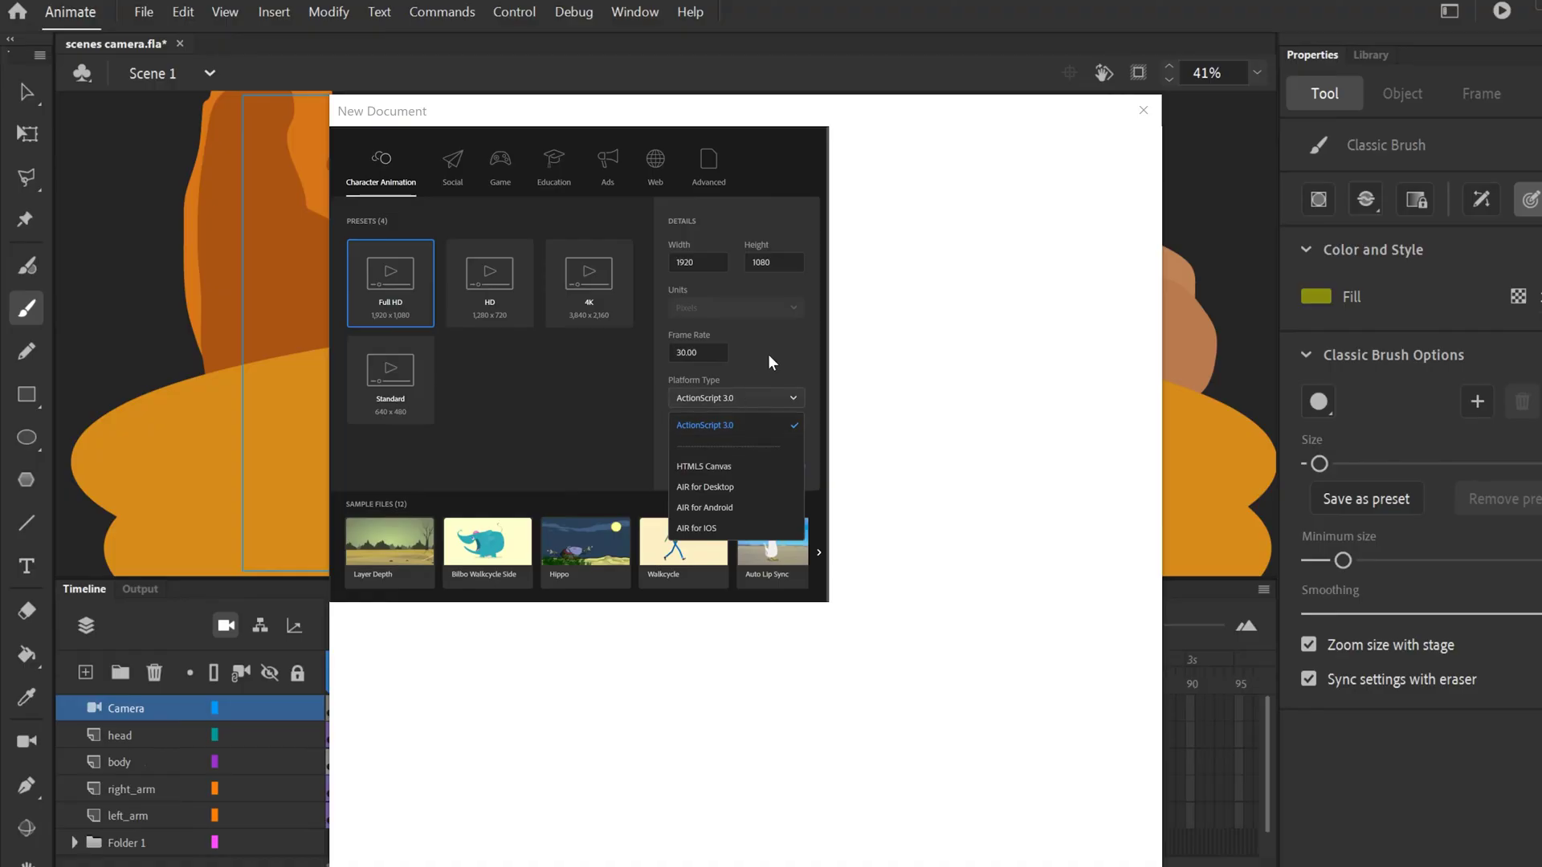
click(694, 399)
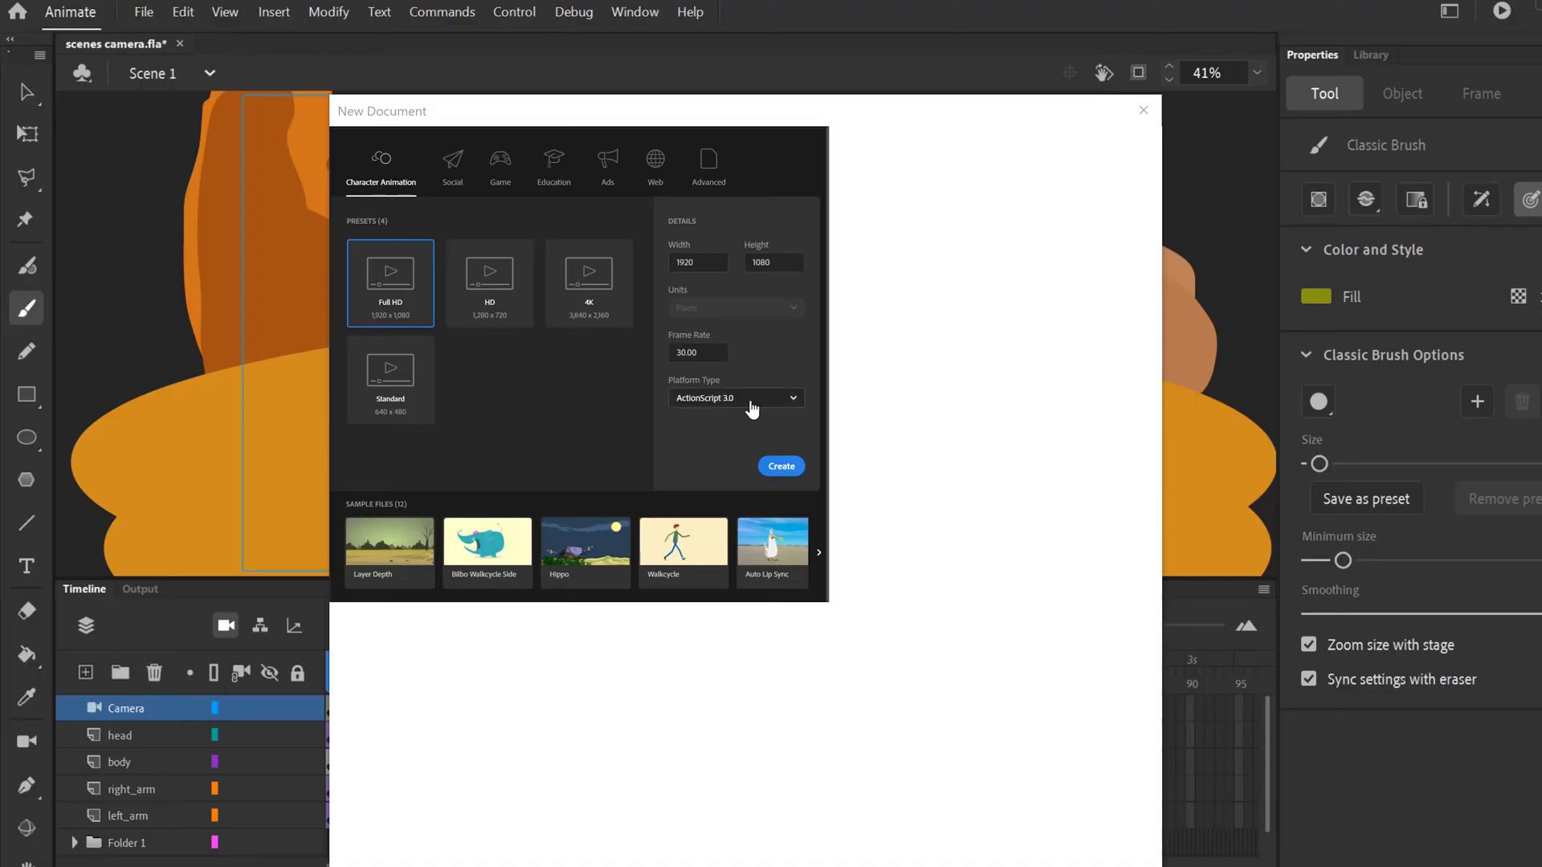
click(781, 468)
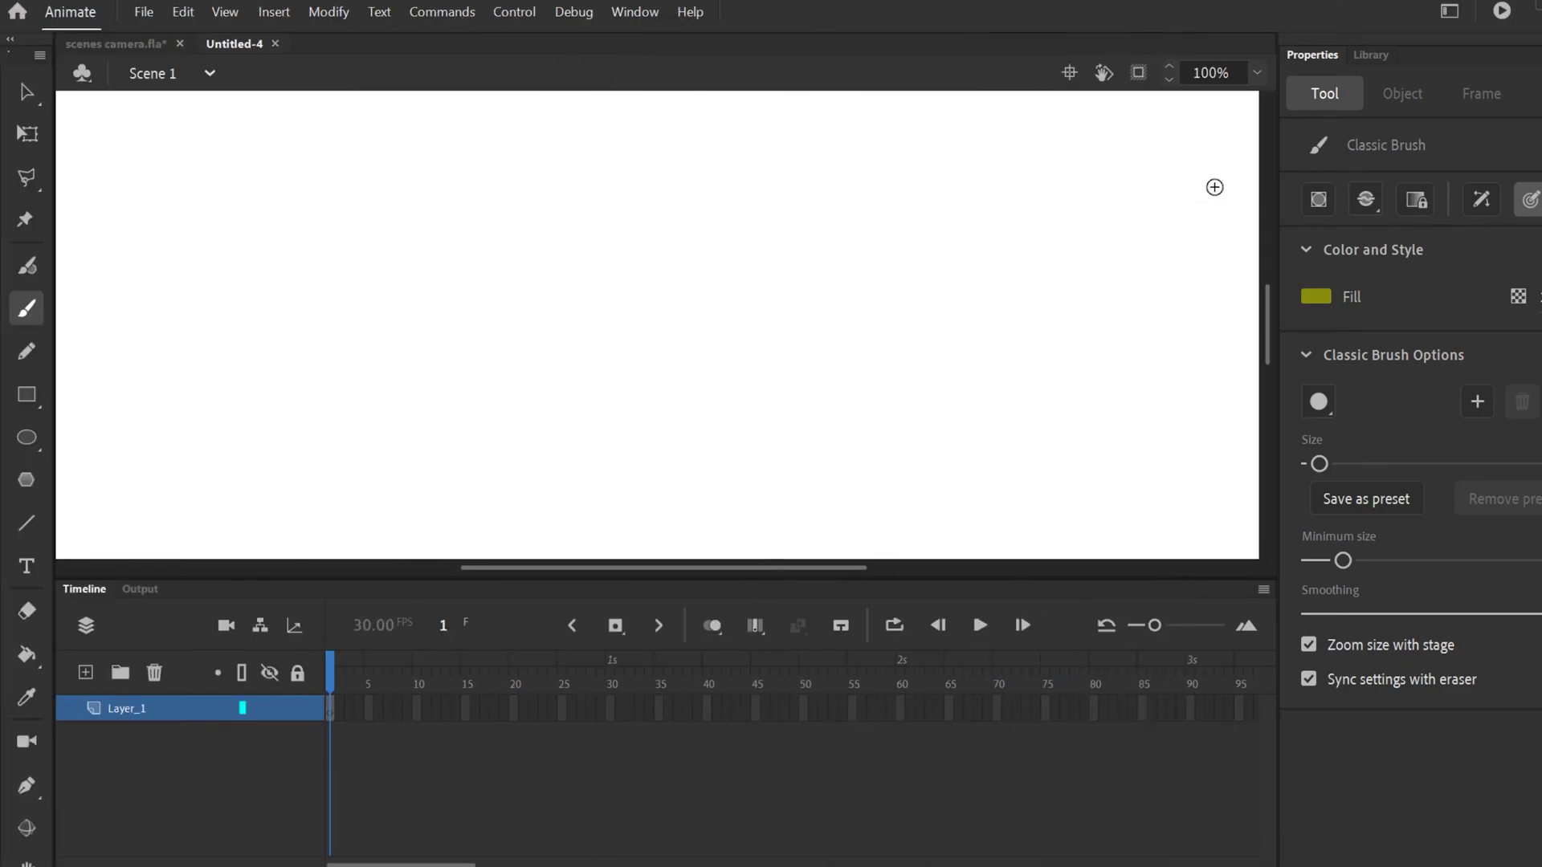
click(1257, 73)
click(1283, 99)
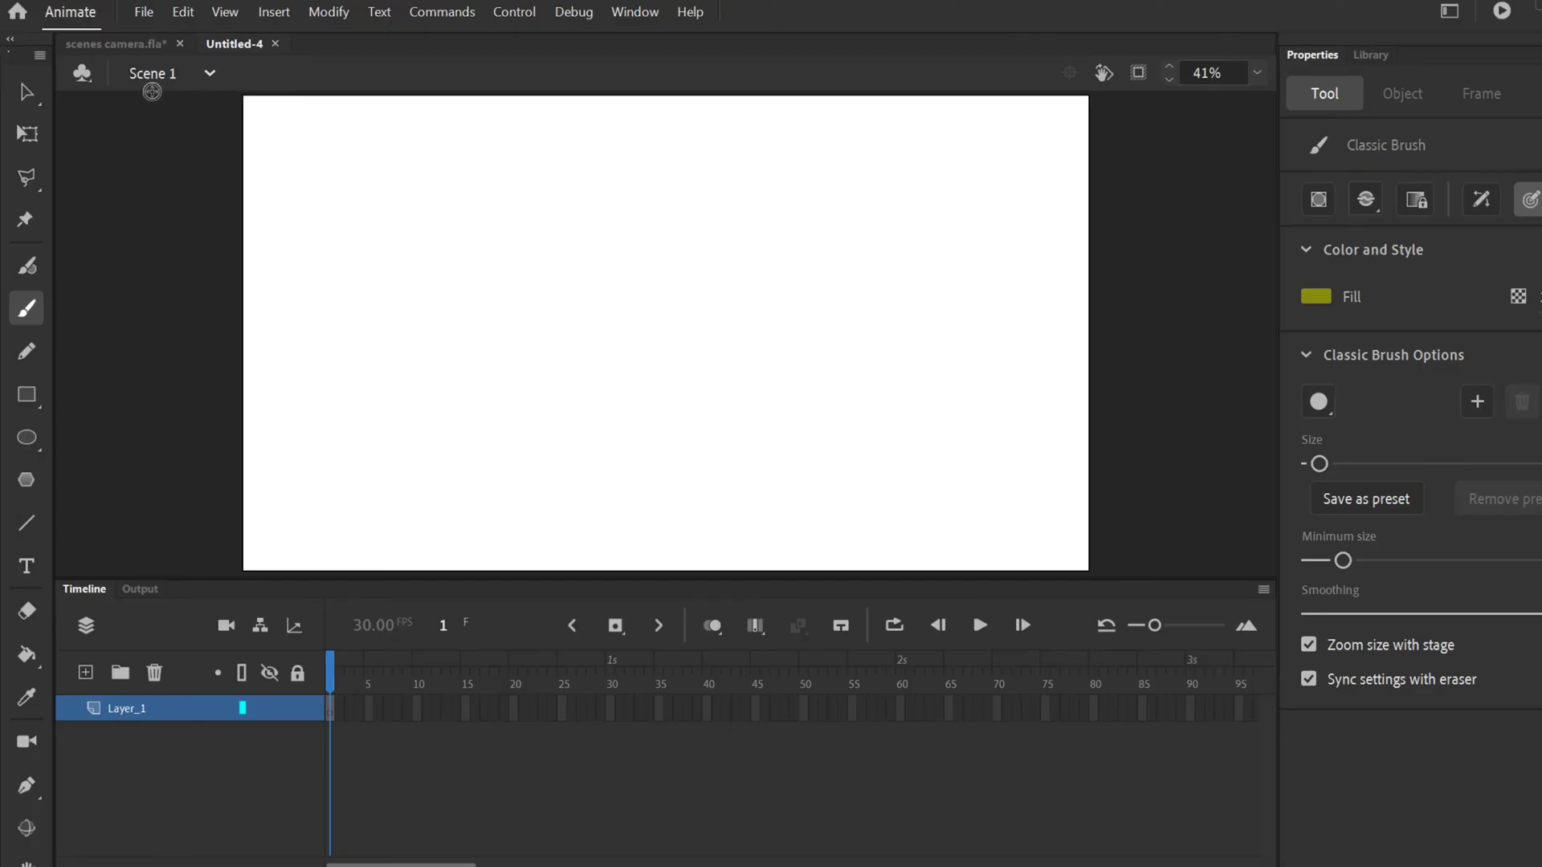
Show the Scene panel and dock it alongside Properties and Library
click(209, 75)
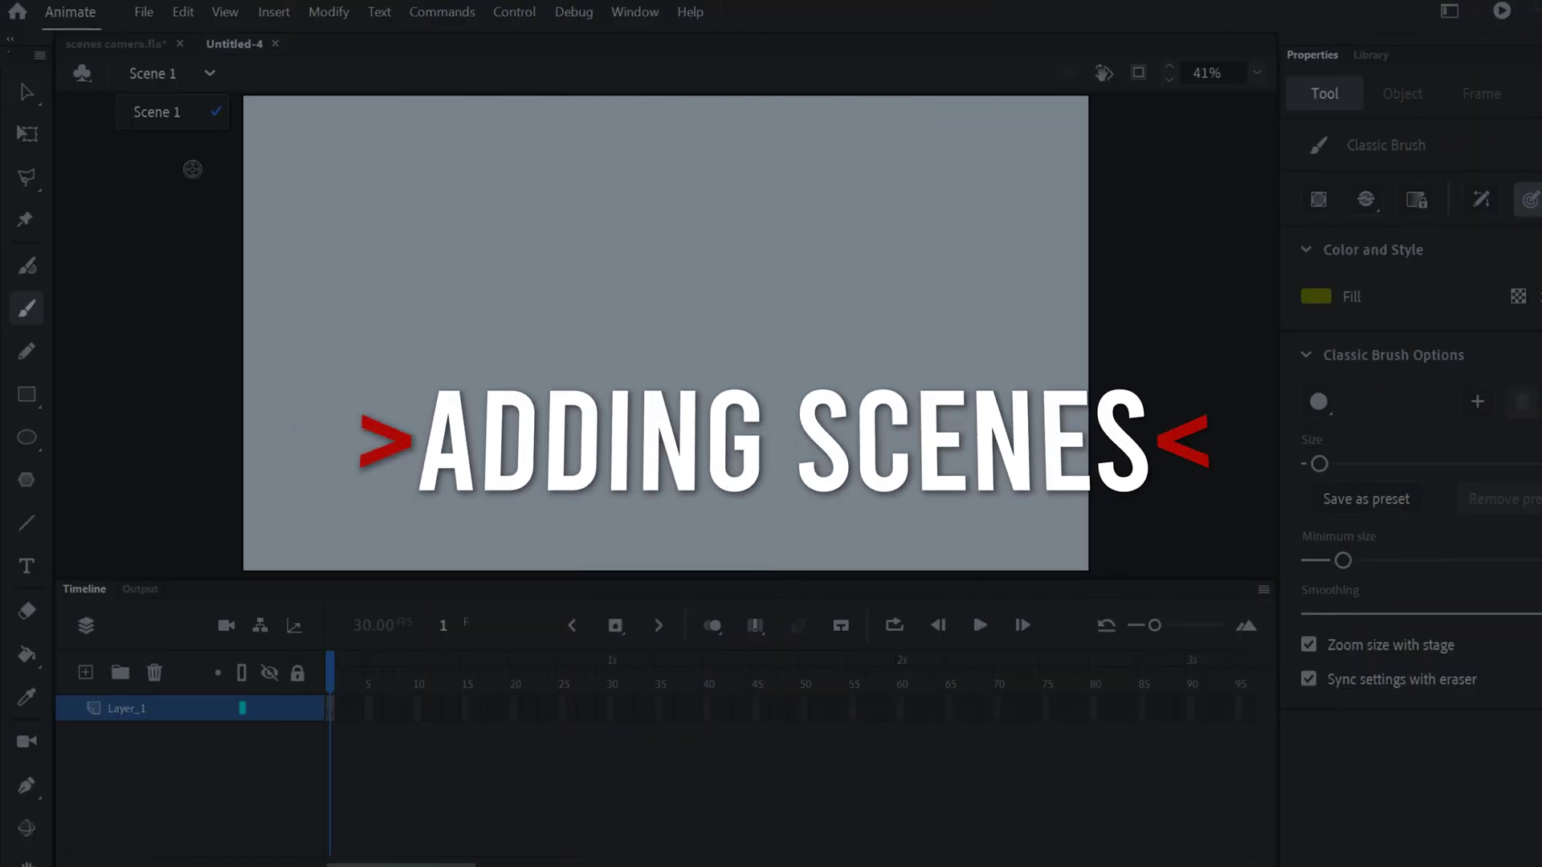
click(191, 169)
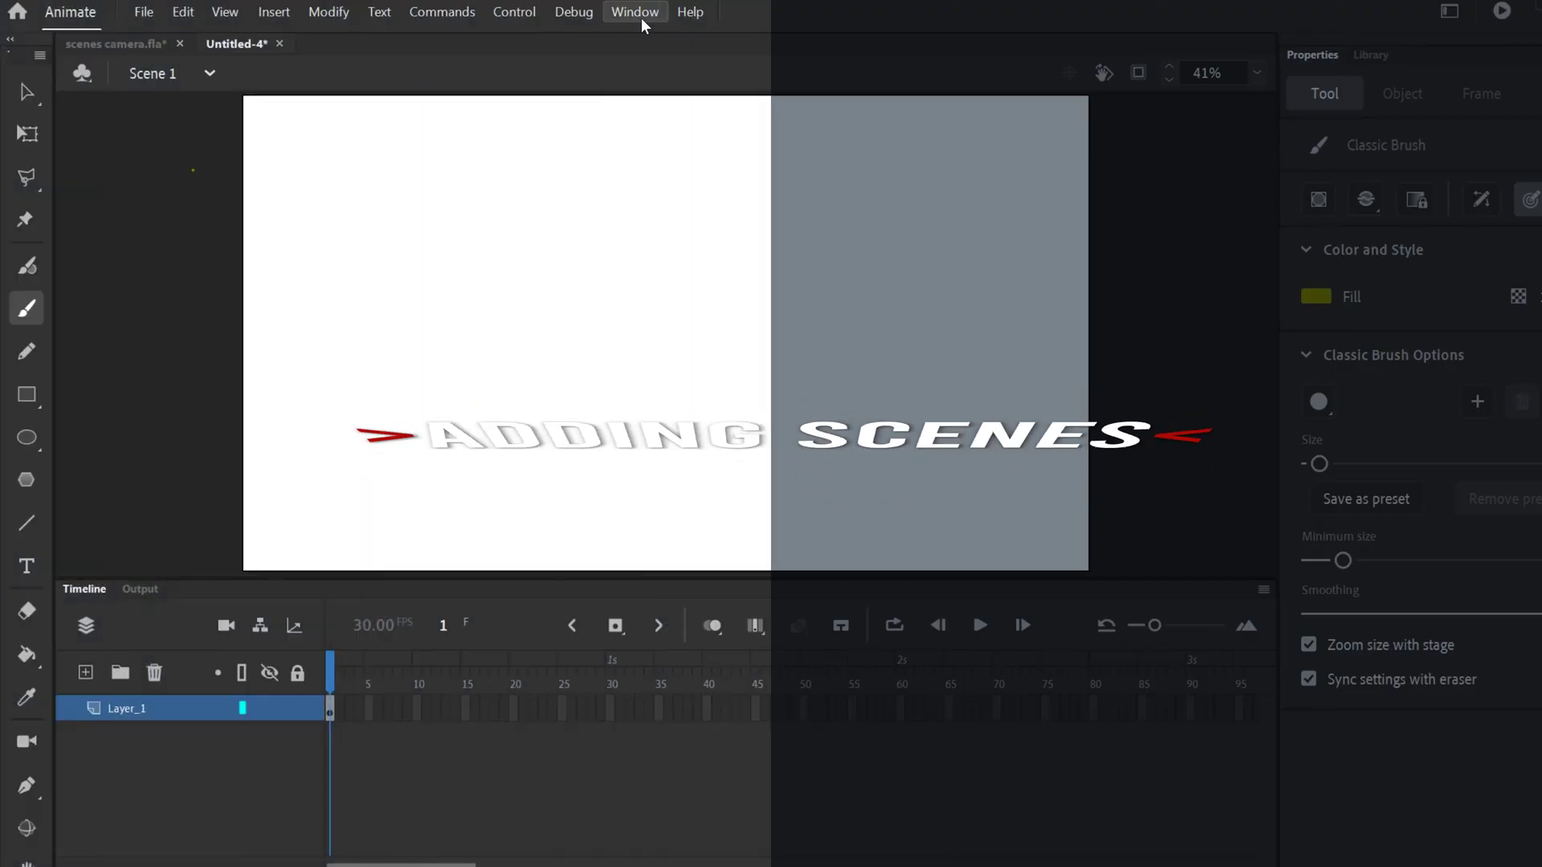
click(627, 11)
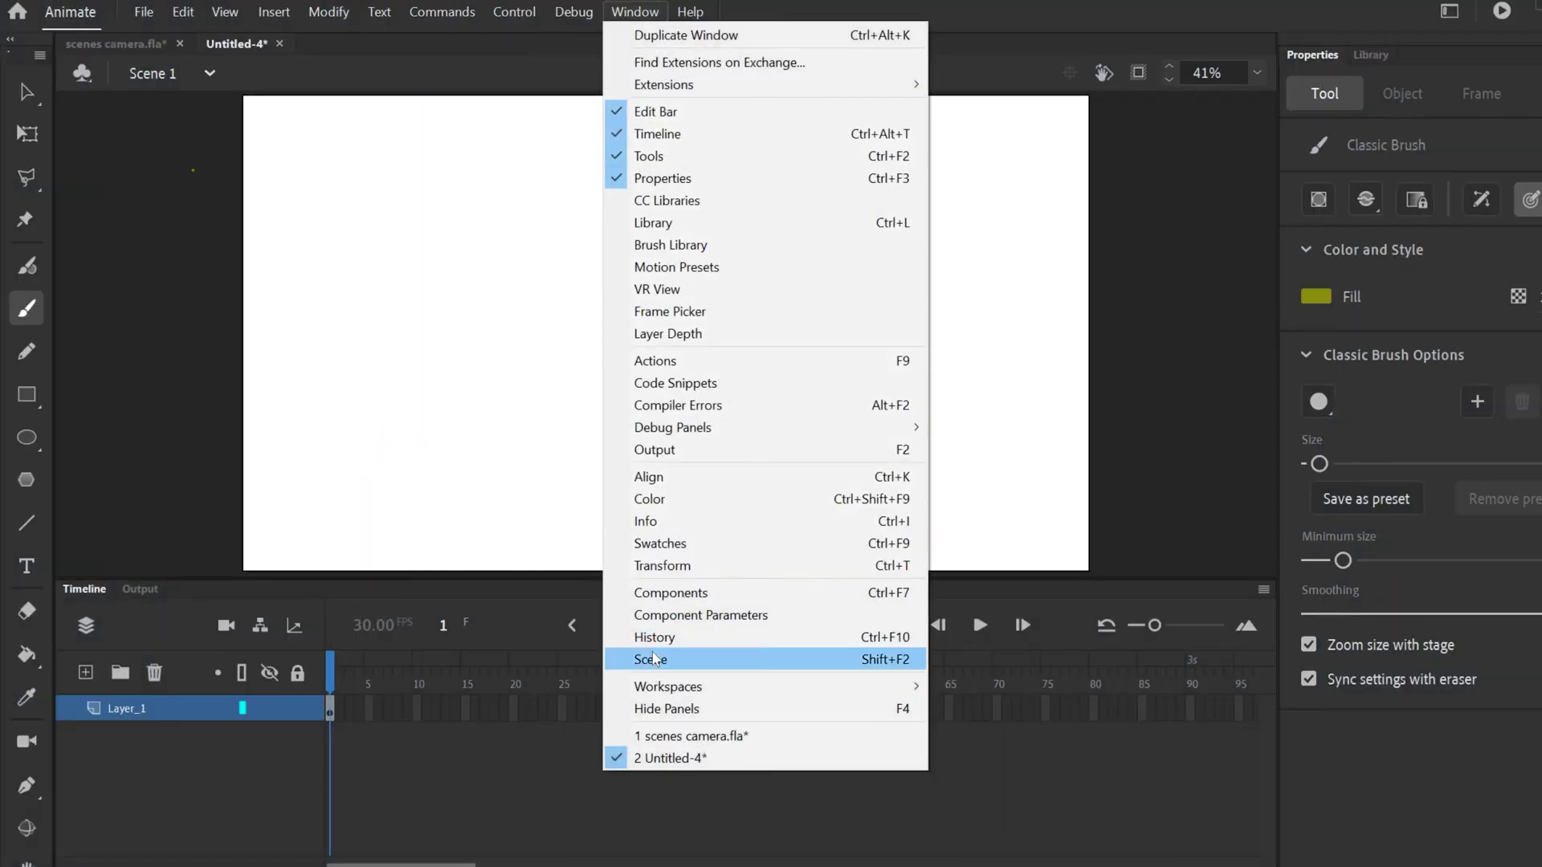
click(652, 659)
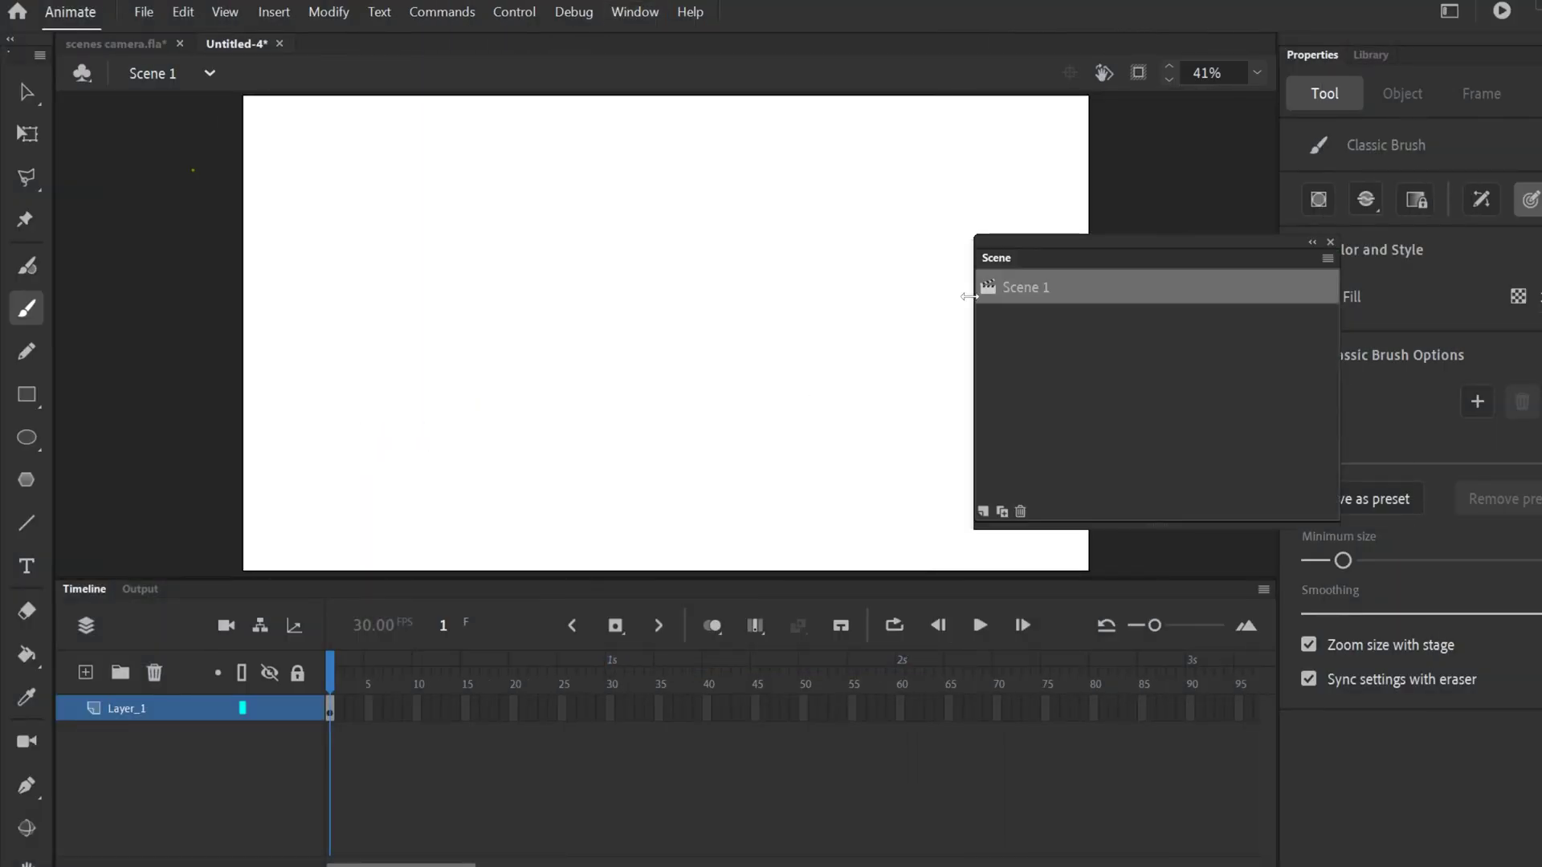
drag(1169, 241, 836, 236)
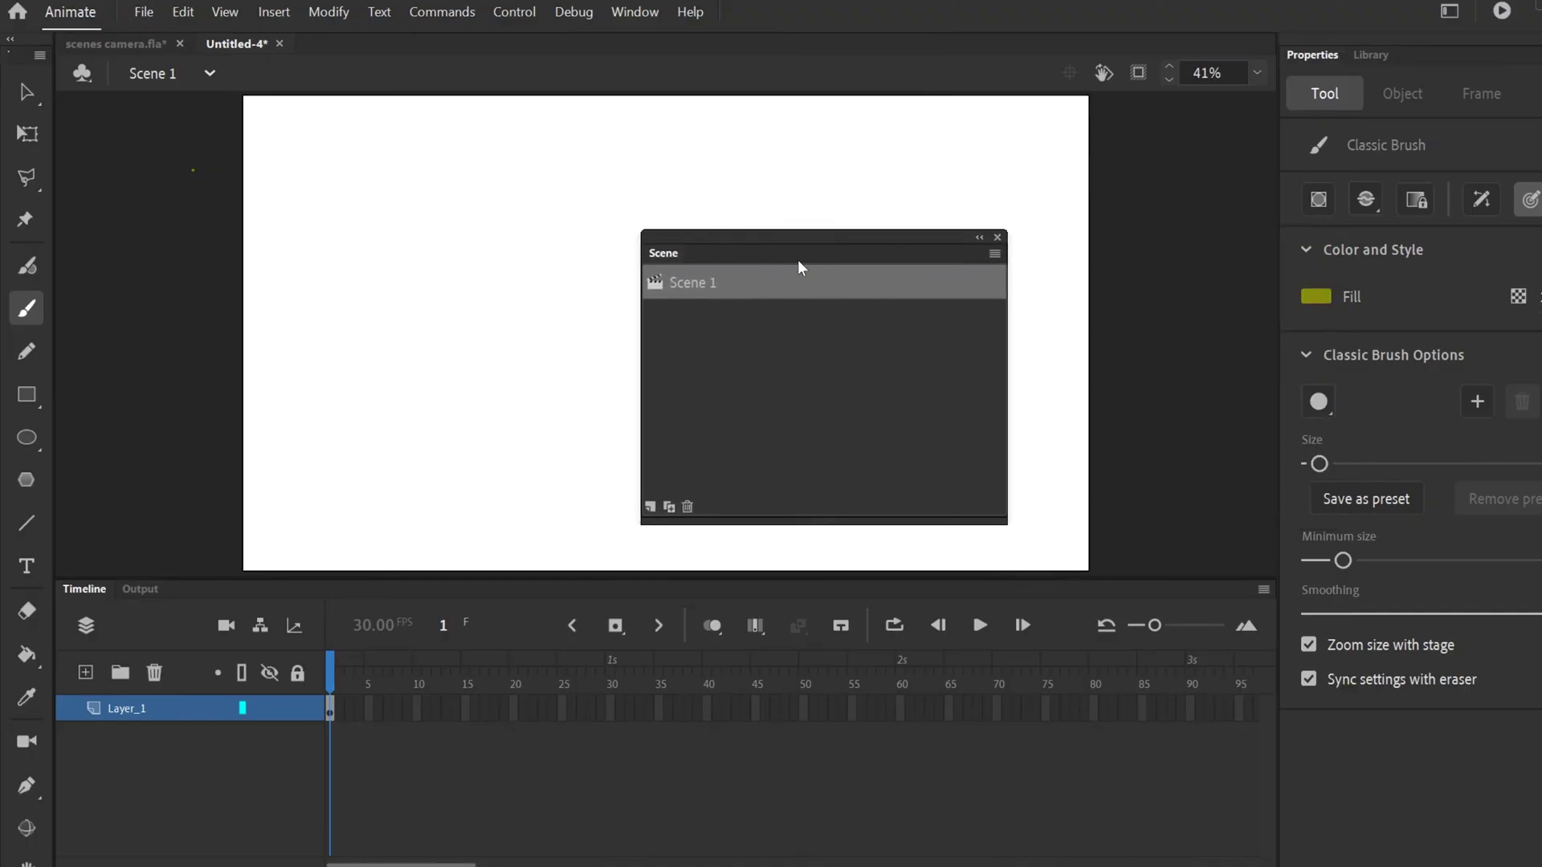
drag(660, 252, 1414, 53)
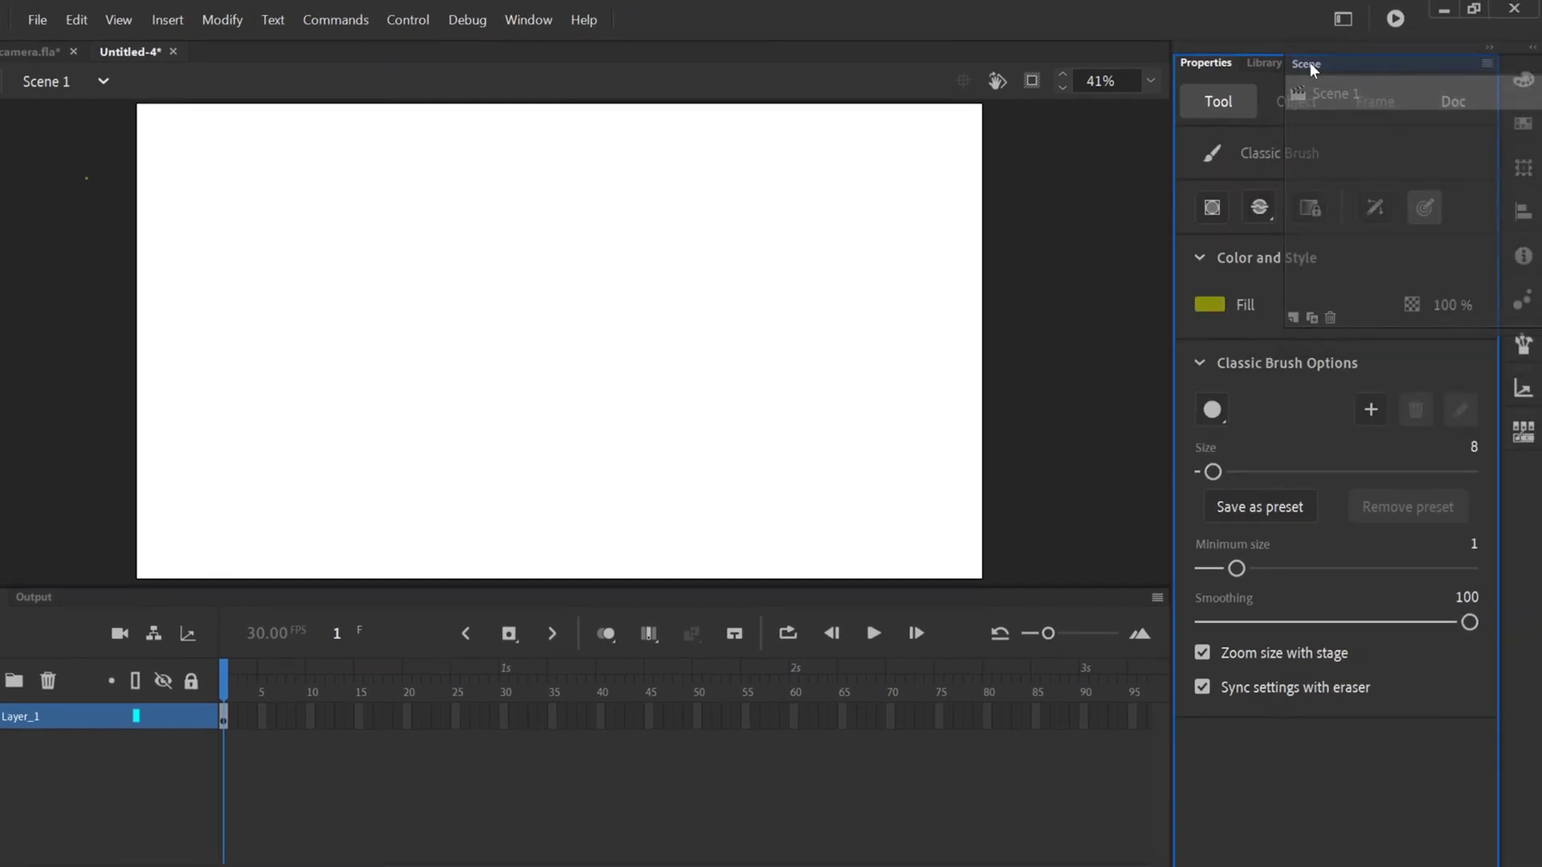
drag(1310, 64, 1309, 63)
click(1195, 62)
click(1264, 64)
click(1315, 65)
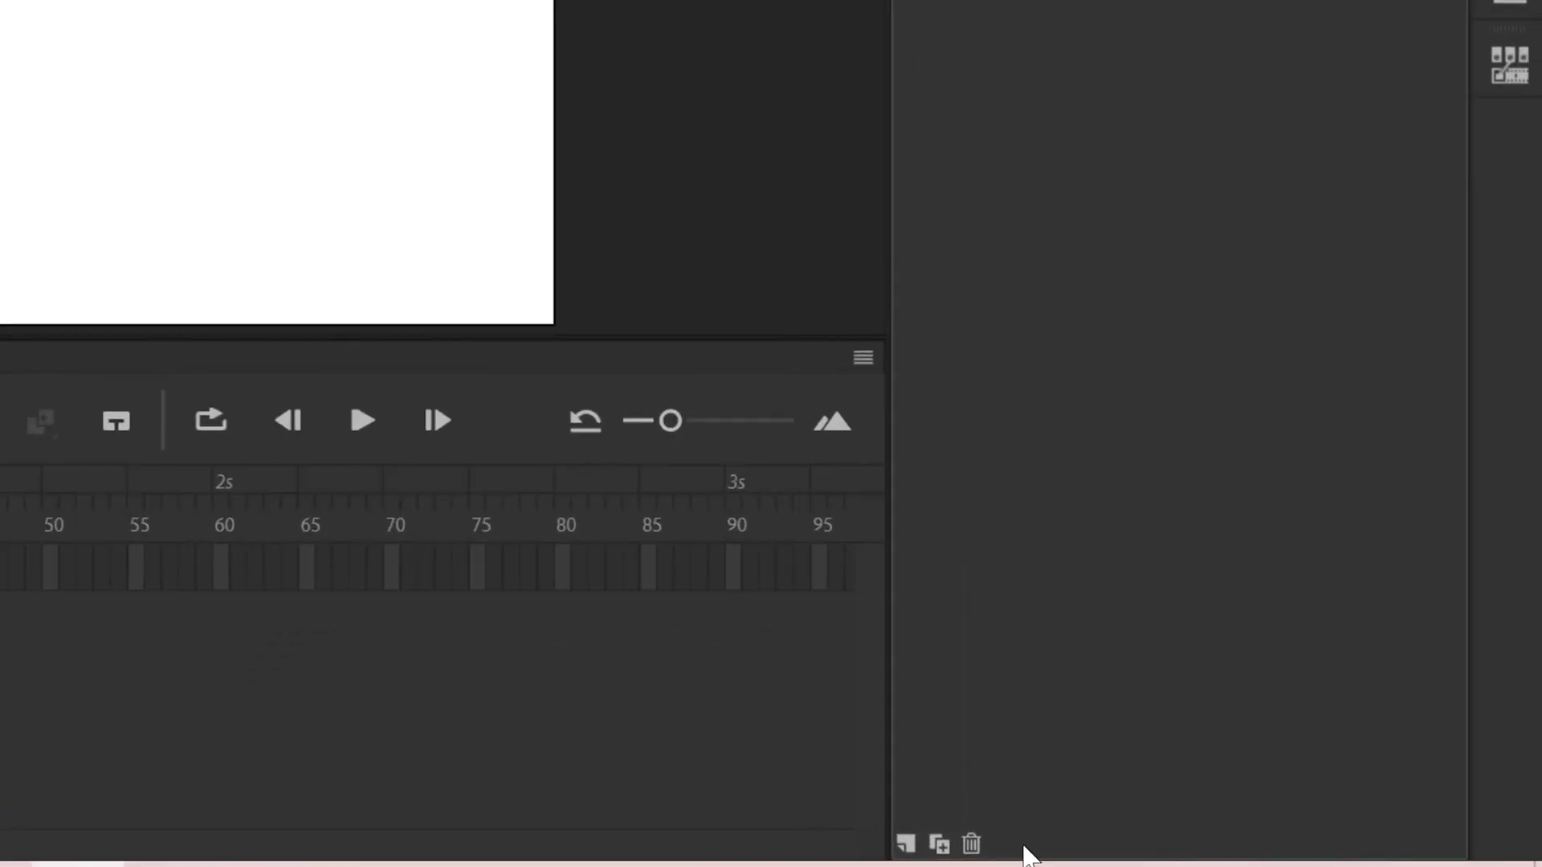
Add a second scene to the document and switch between the two scenes
click(906, 847)
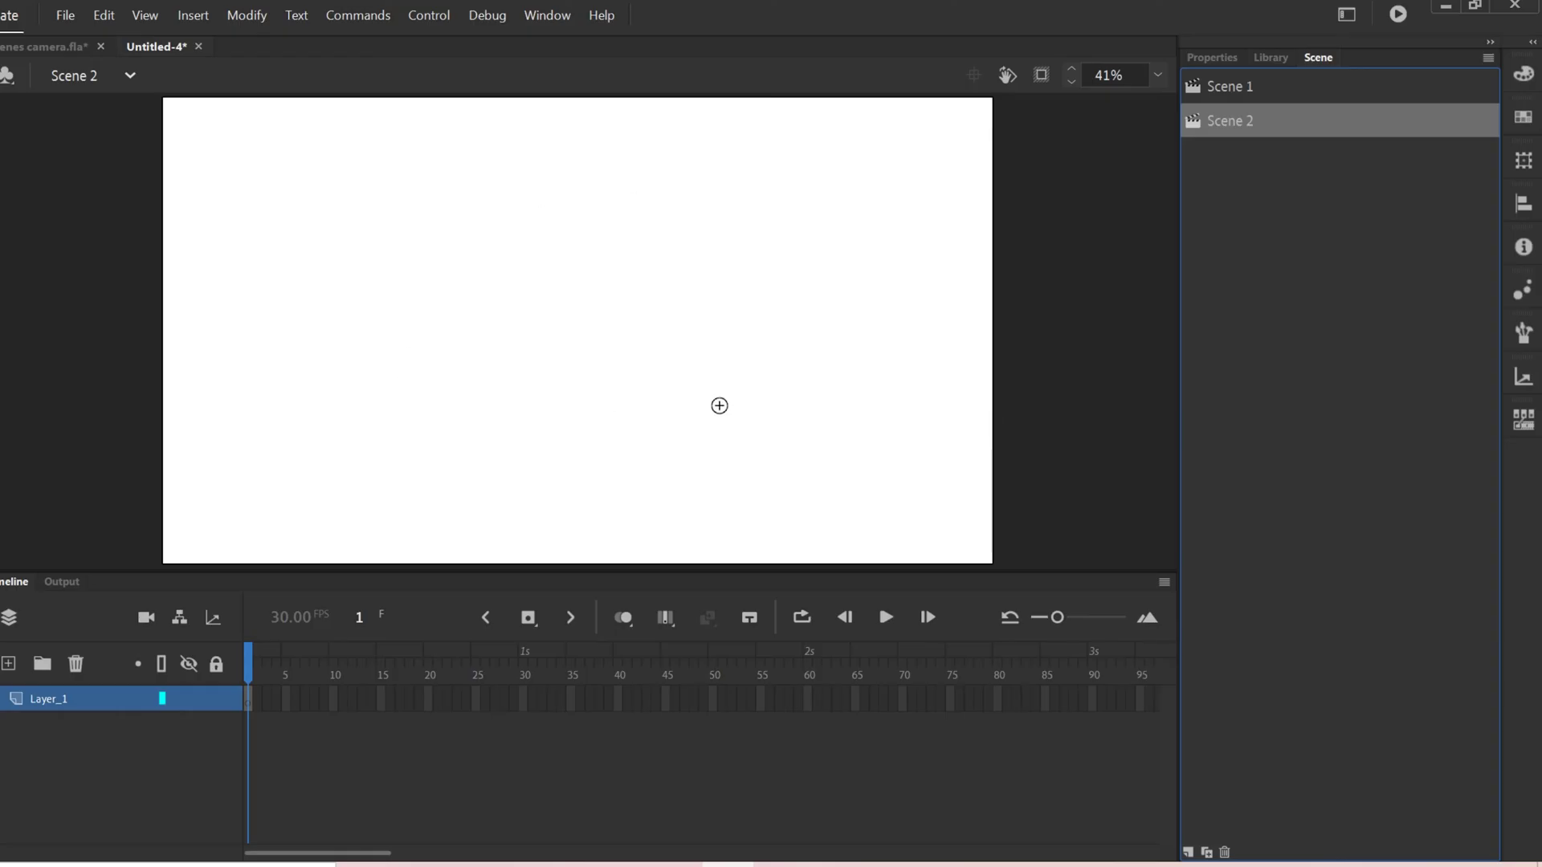
click(1227, 87)
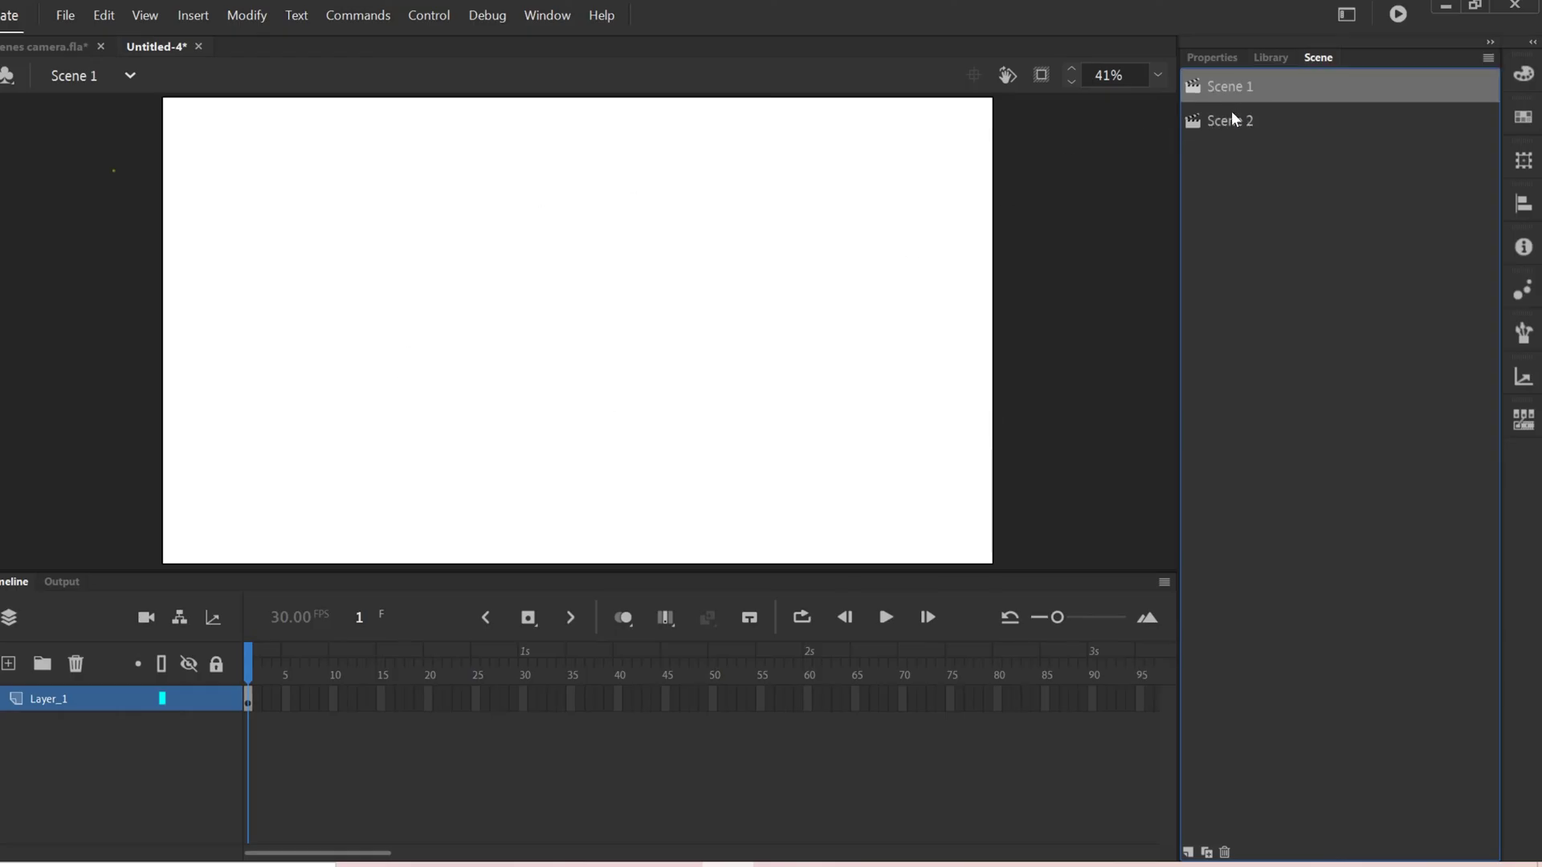
click(1231, 119)
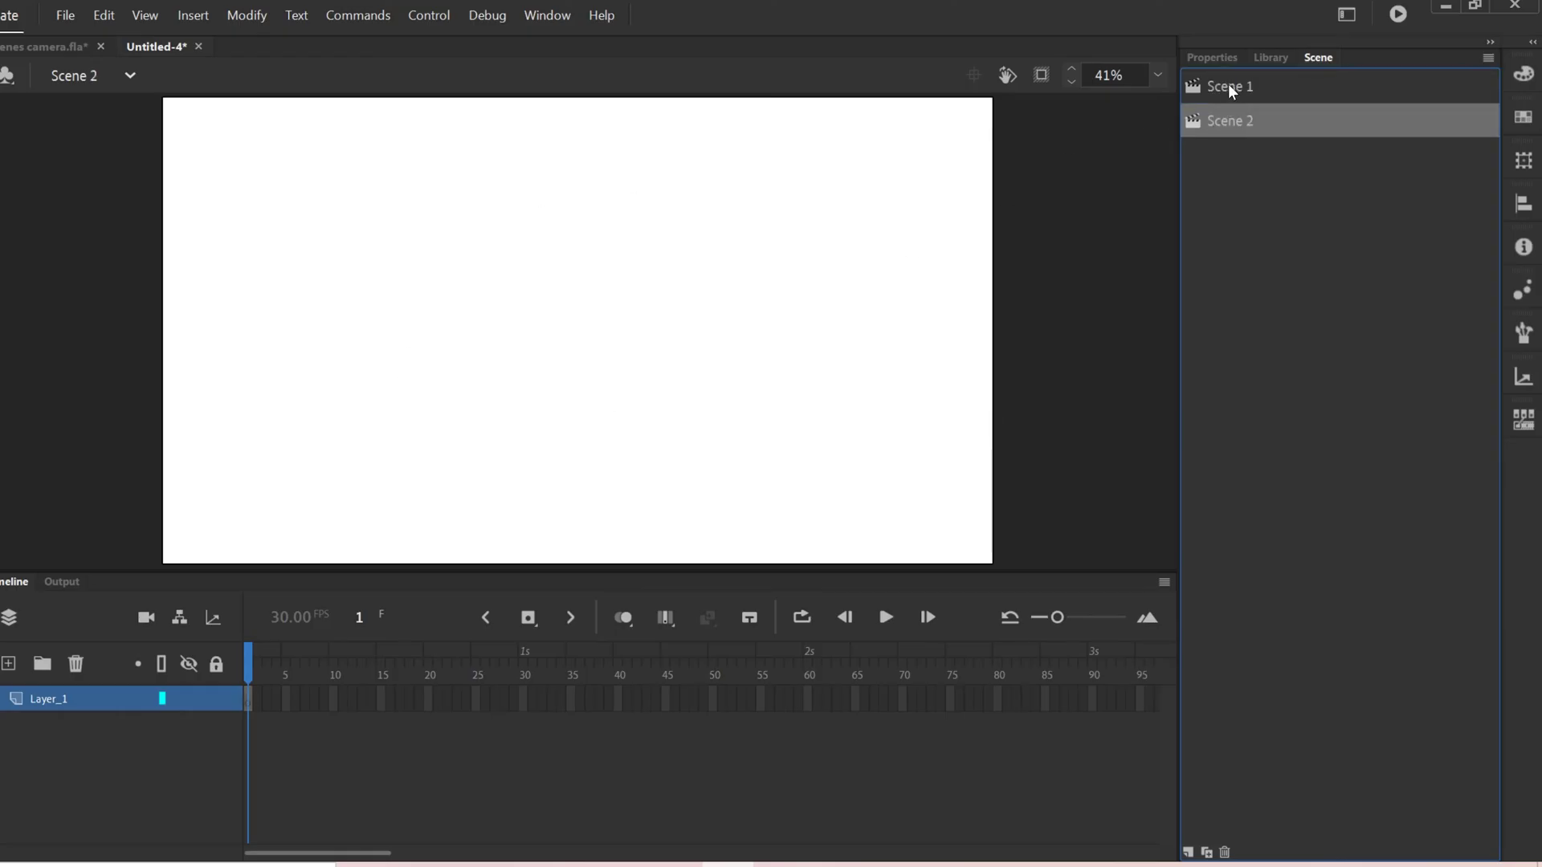
Draw a freehand green scribble across the stage of Scene 1 with the Classic Brush and return to Scene 2
click(1229, 87)
mouse_move(802, 255)
mouse_down()
mouse_move(452, 412)
mouse_move(541, 301)
mouse_move(621, 281)
mouse_move(868, 383)
mouse_up()
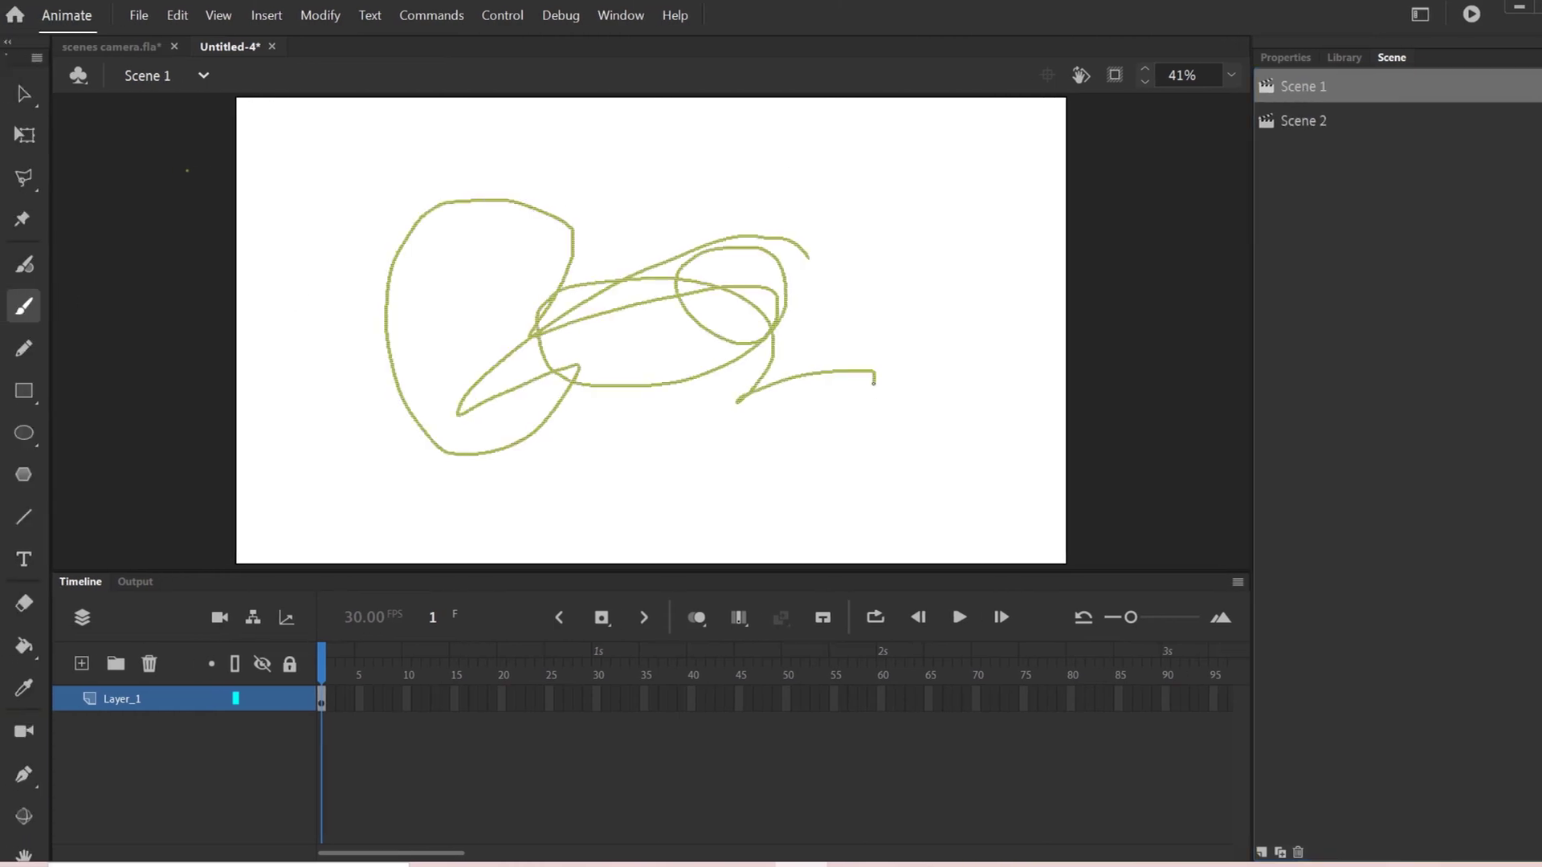
click(1305, 125)
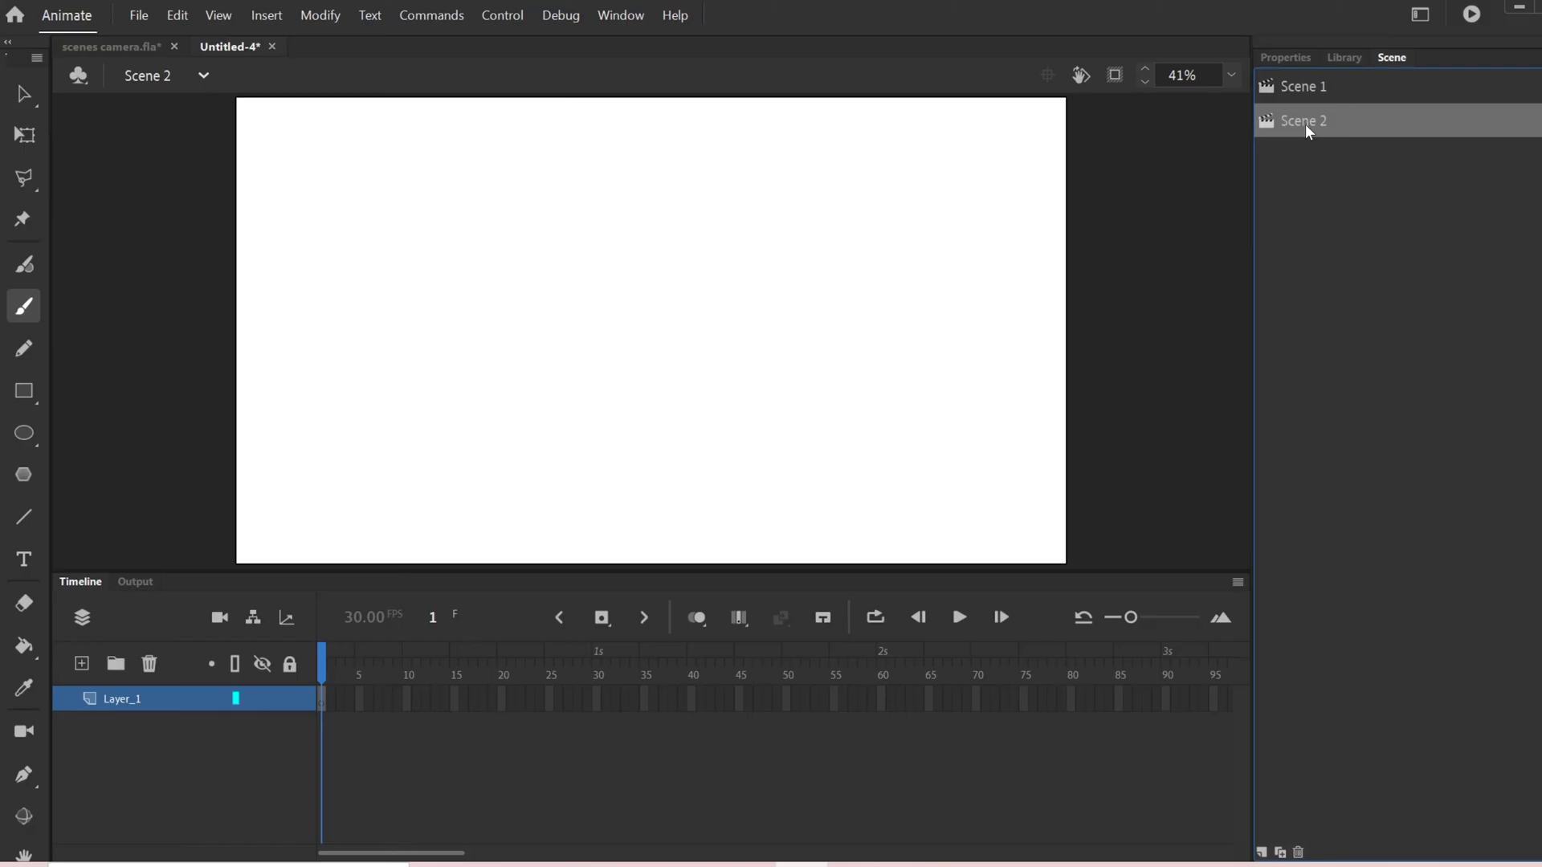
Add a third scene to the document and view the contents of each scene
click(1263, 853)
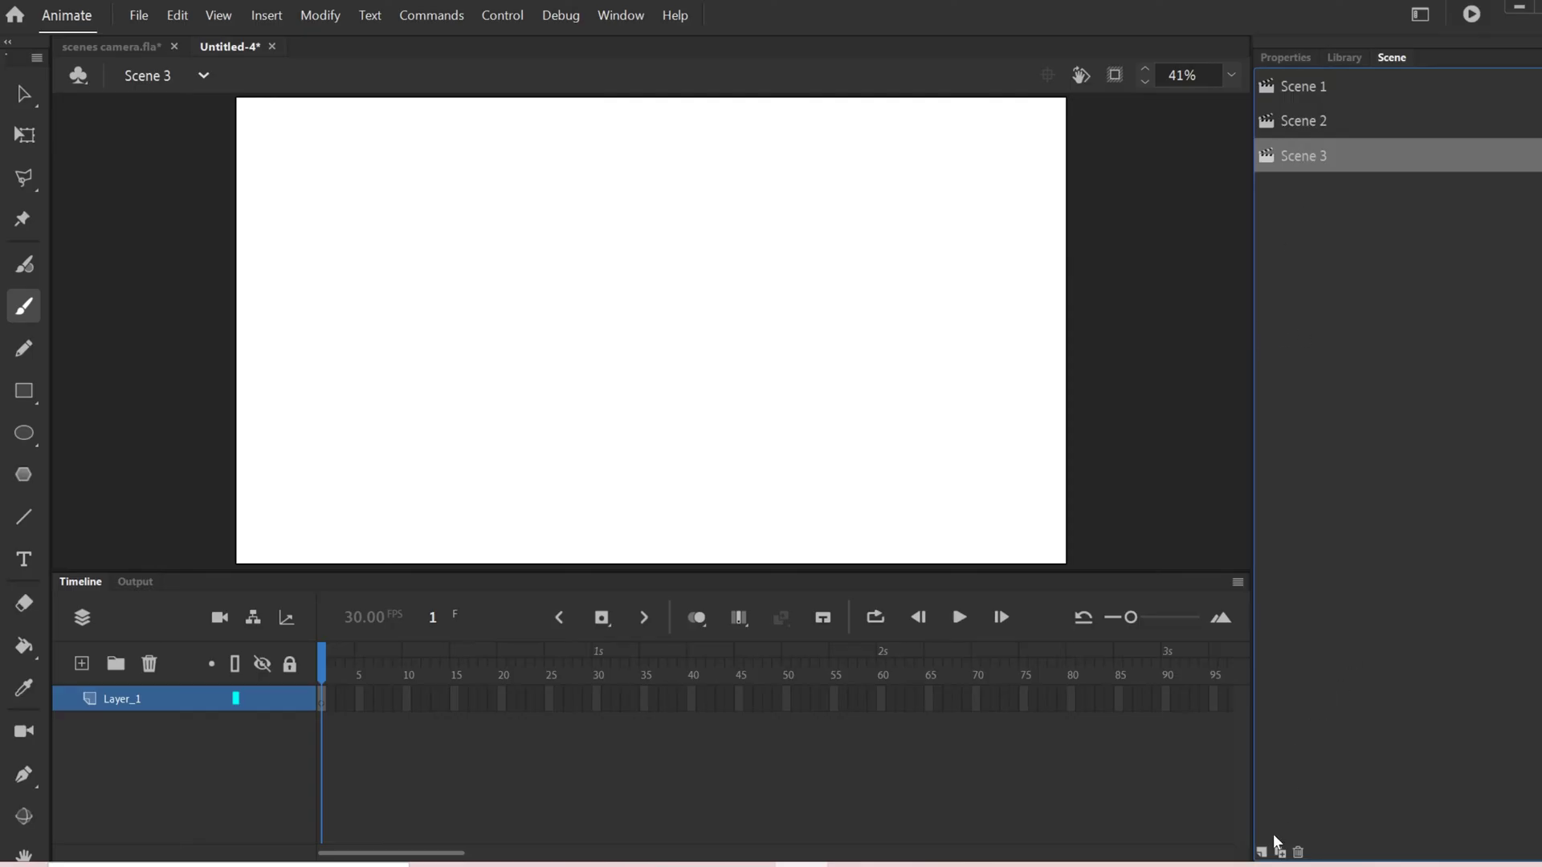
click(1294, 87)
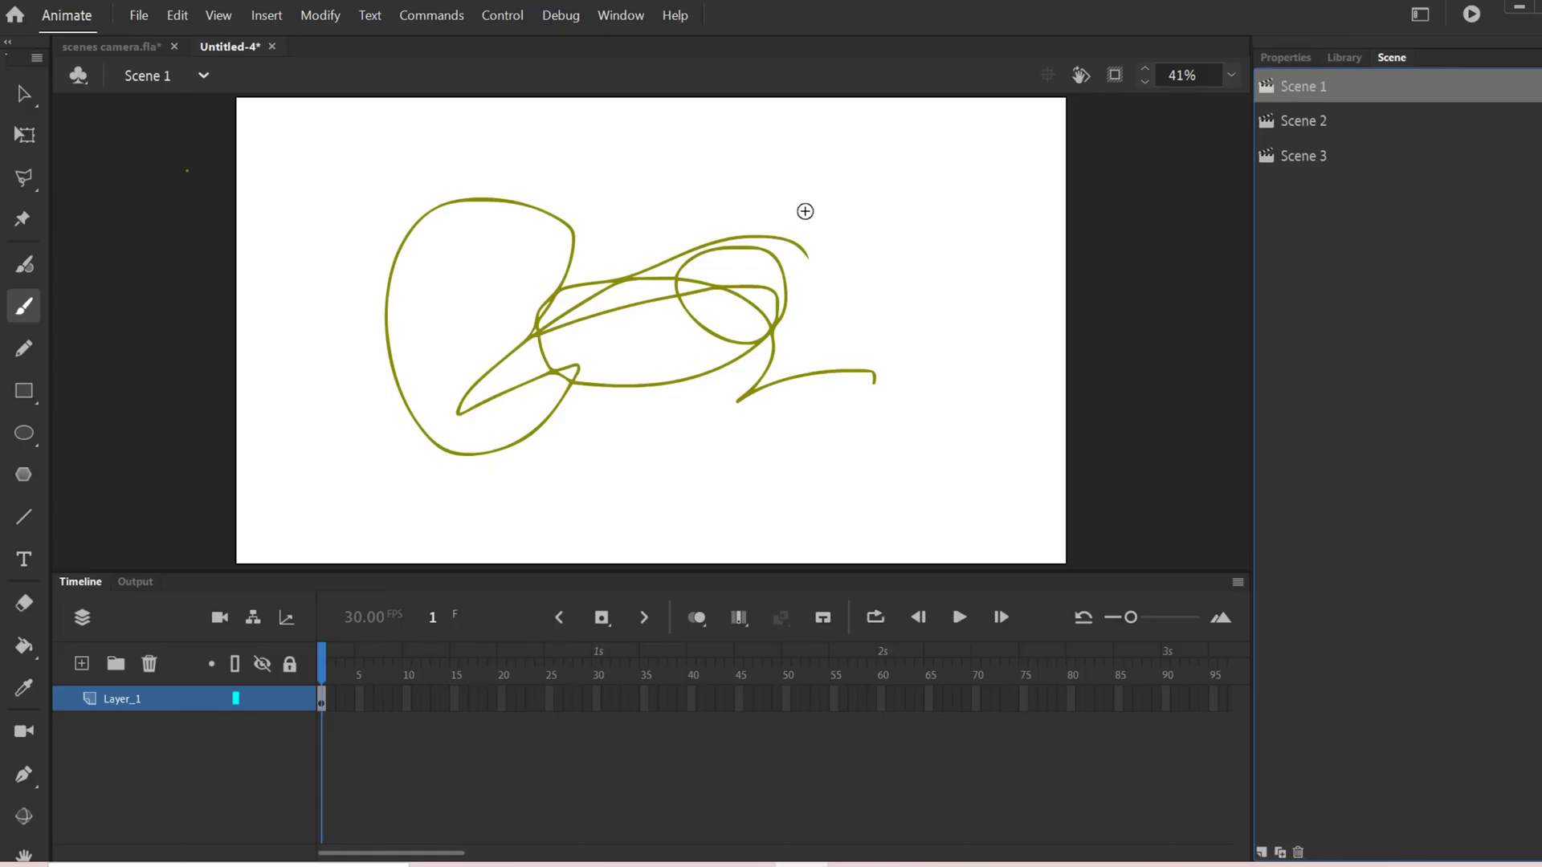
click(1307, 121)
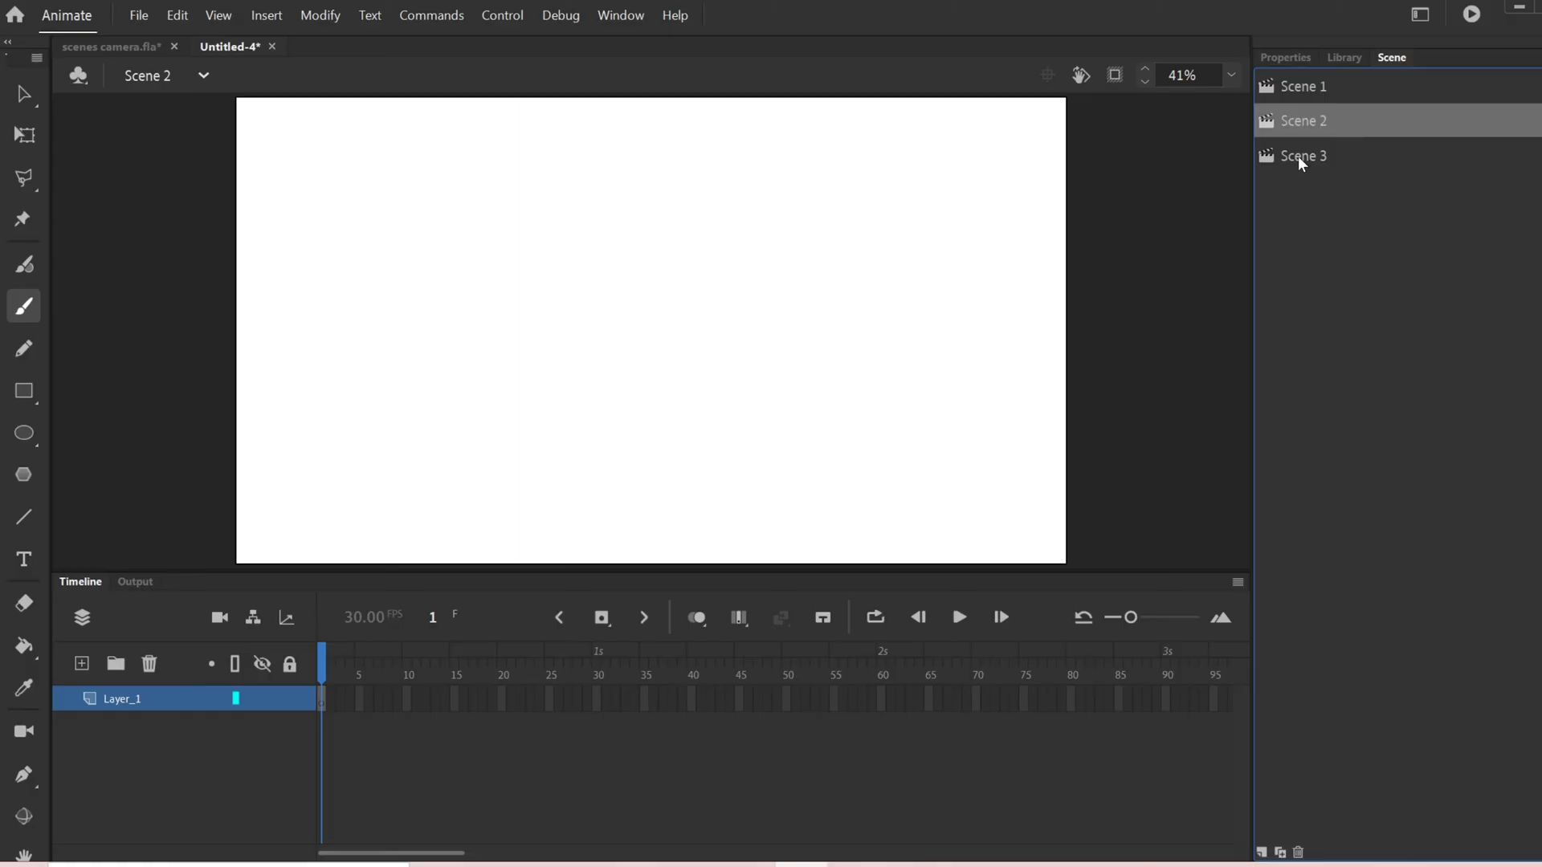
click(1300, 155)
Duplicate Scene 1 and rename the copy as Scene 4
click(1303, 87)
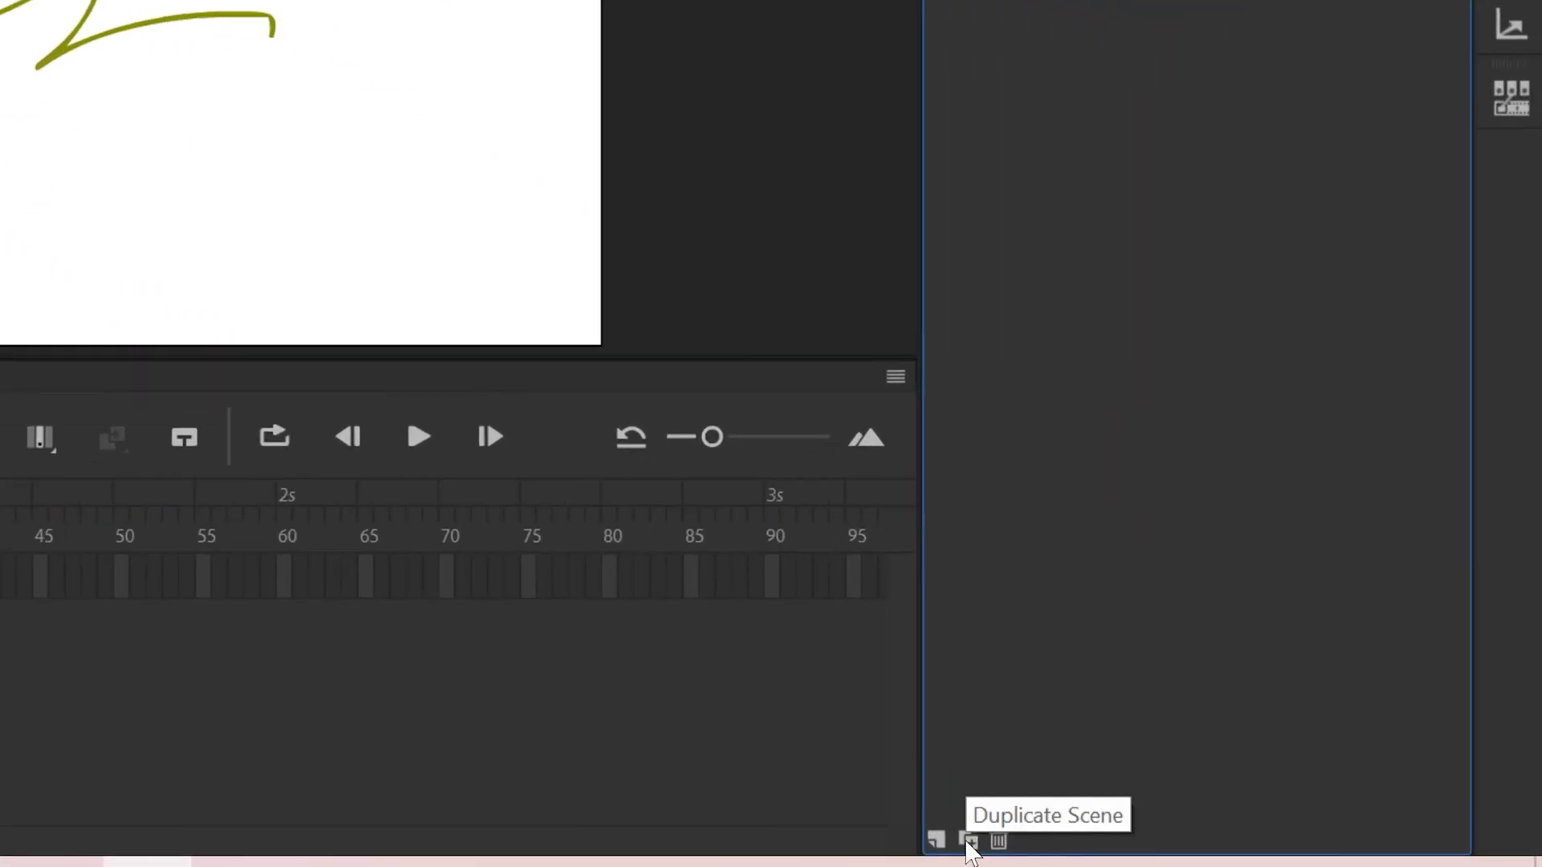
click(969, 840)
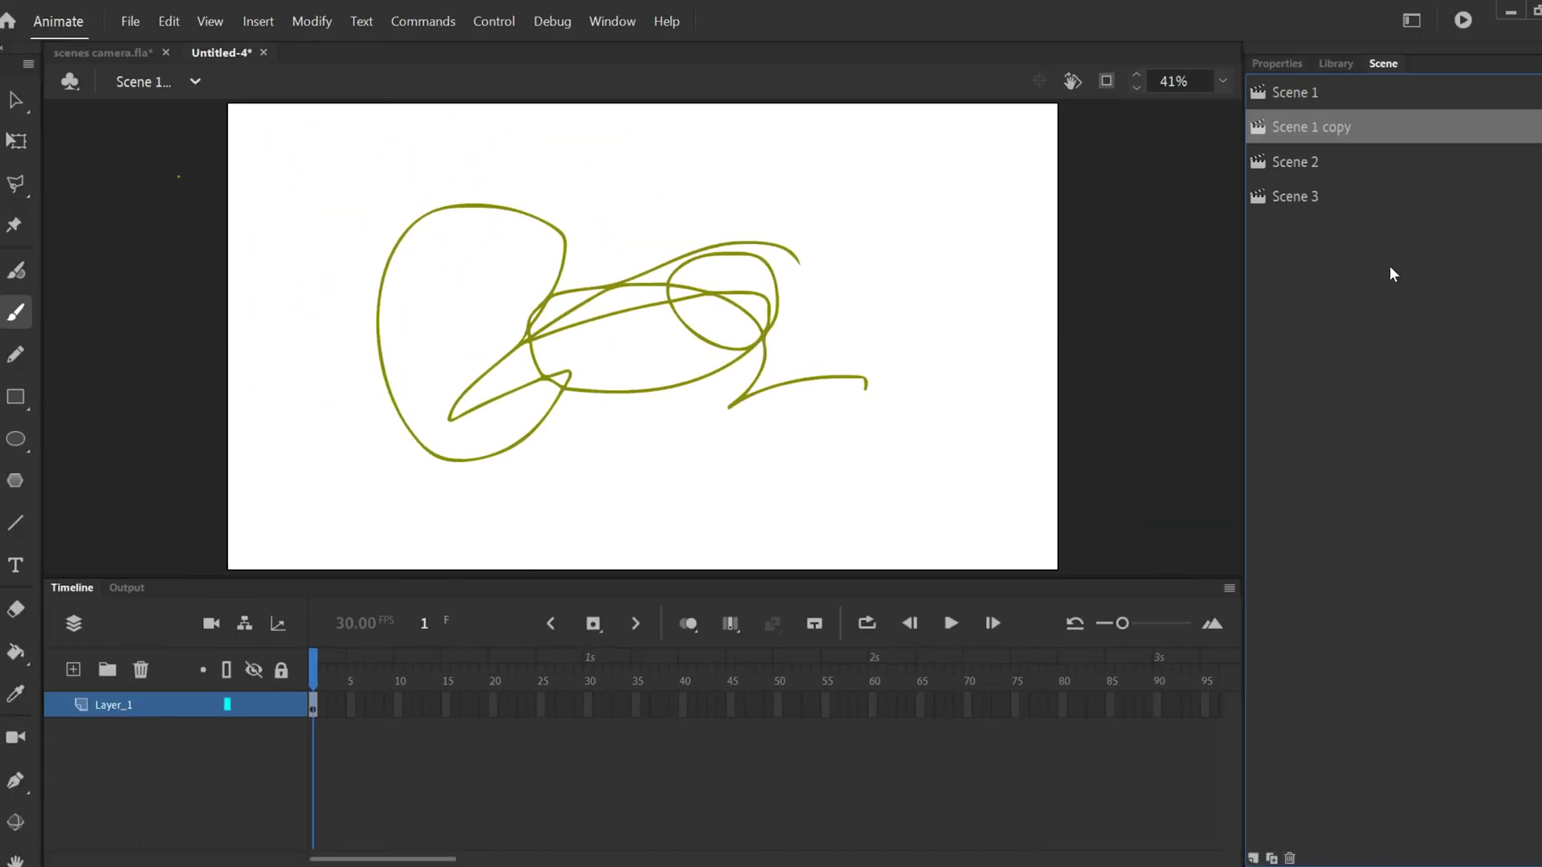
double_click(1306, 128)
drag(1325, 129, 1416, 125)
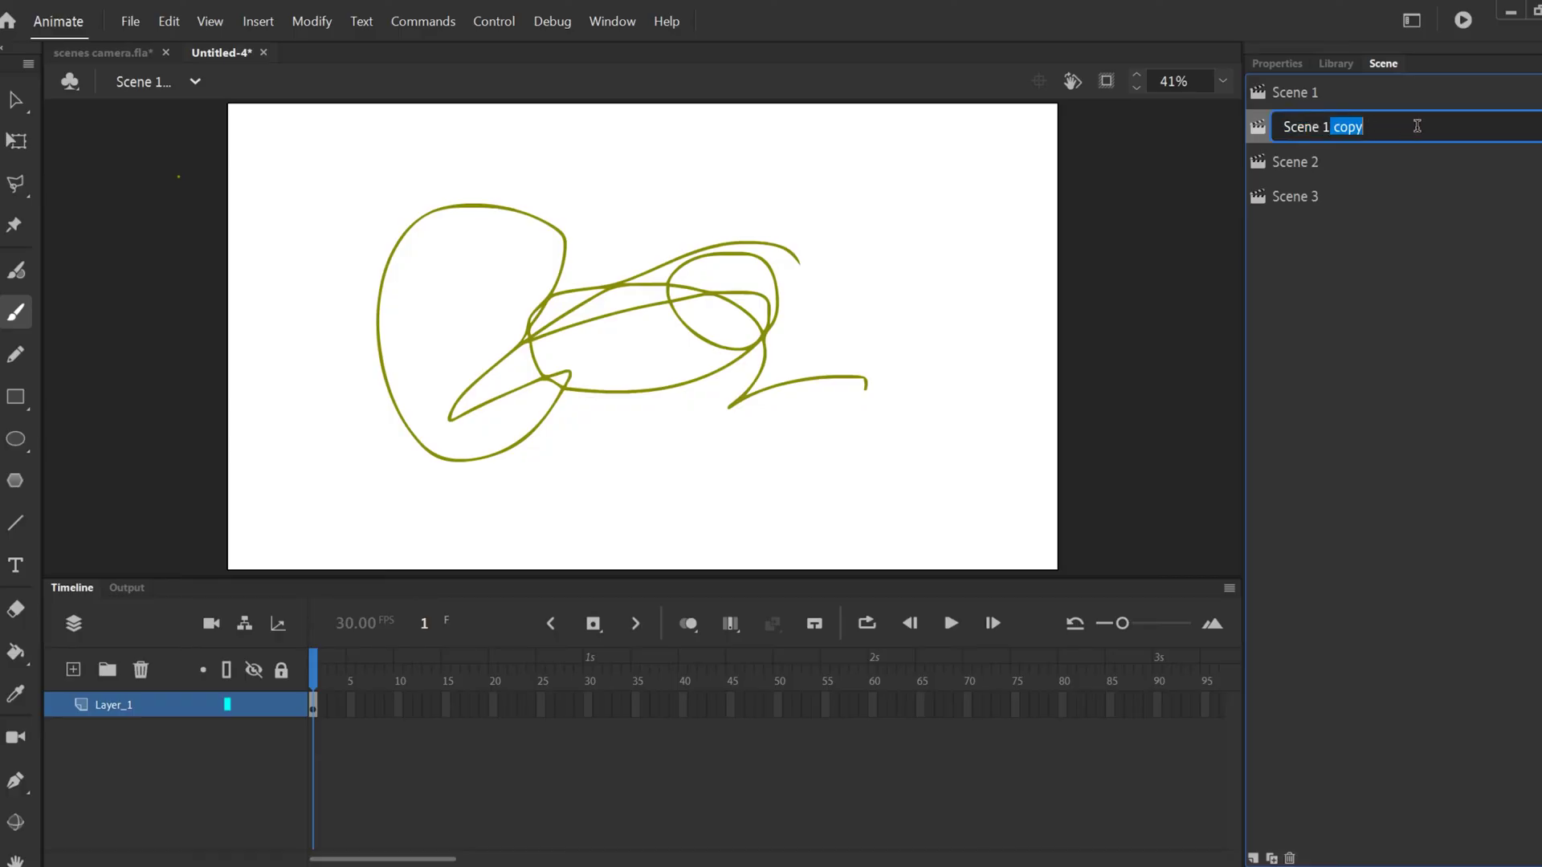
key(BackSpace)
key(BackSpace)
text(4)
click(1345, 293)
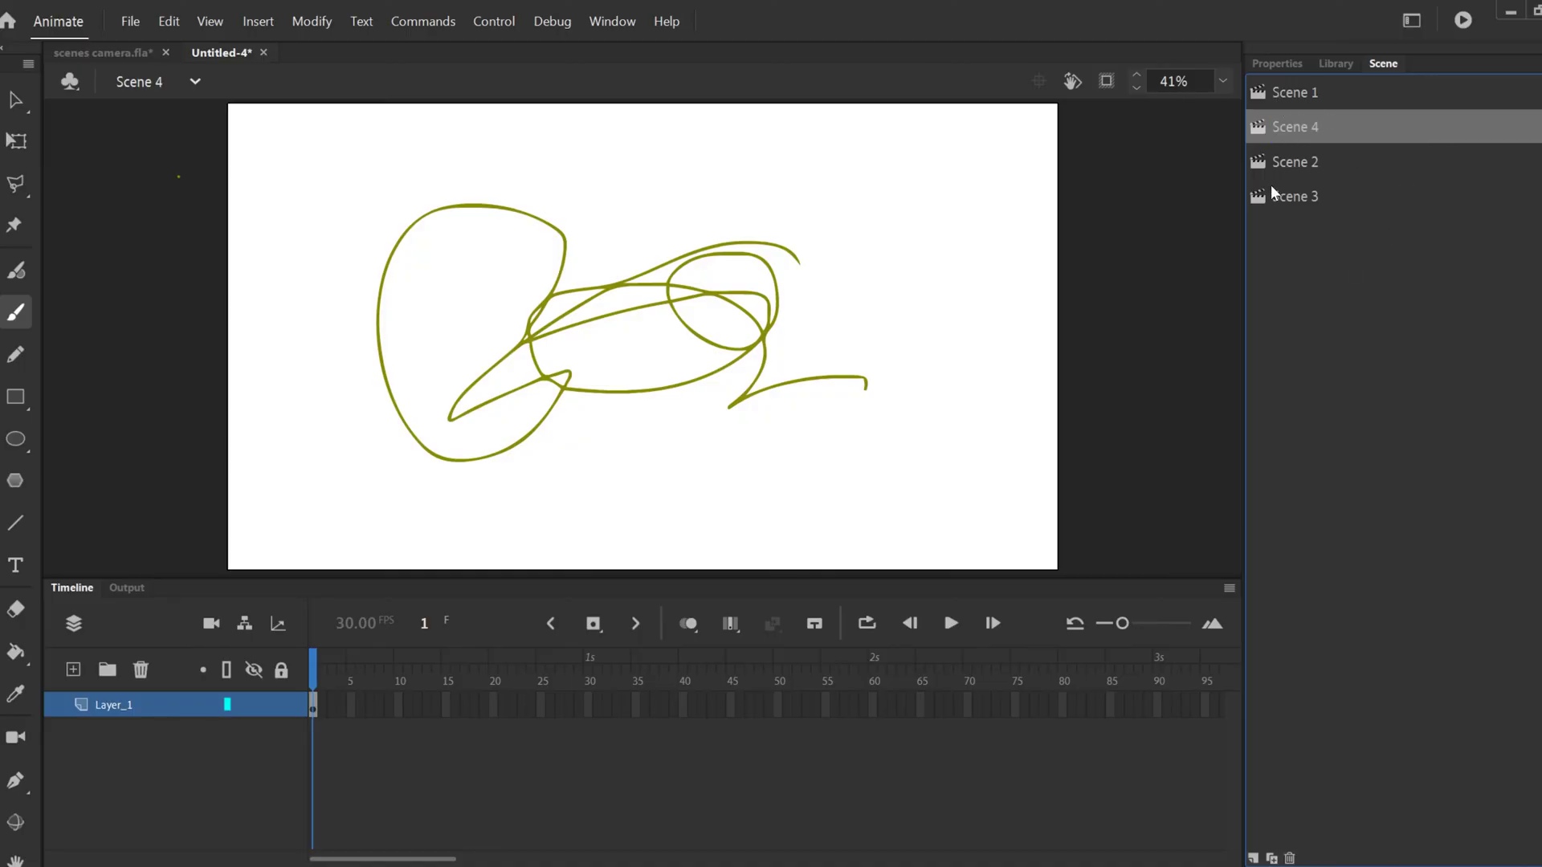
Move Scene 4 to the end of the scene order and delete Scene 3
drag(1261, 130, 1280, 233)
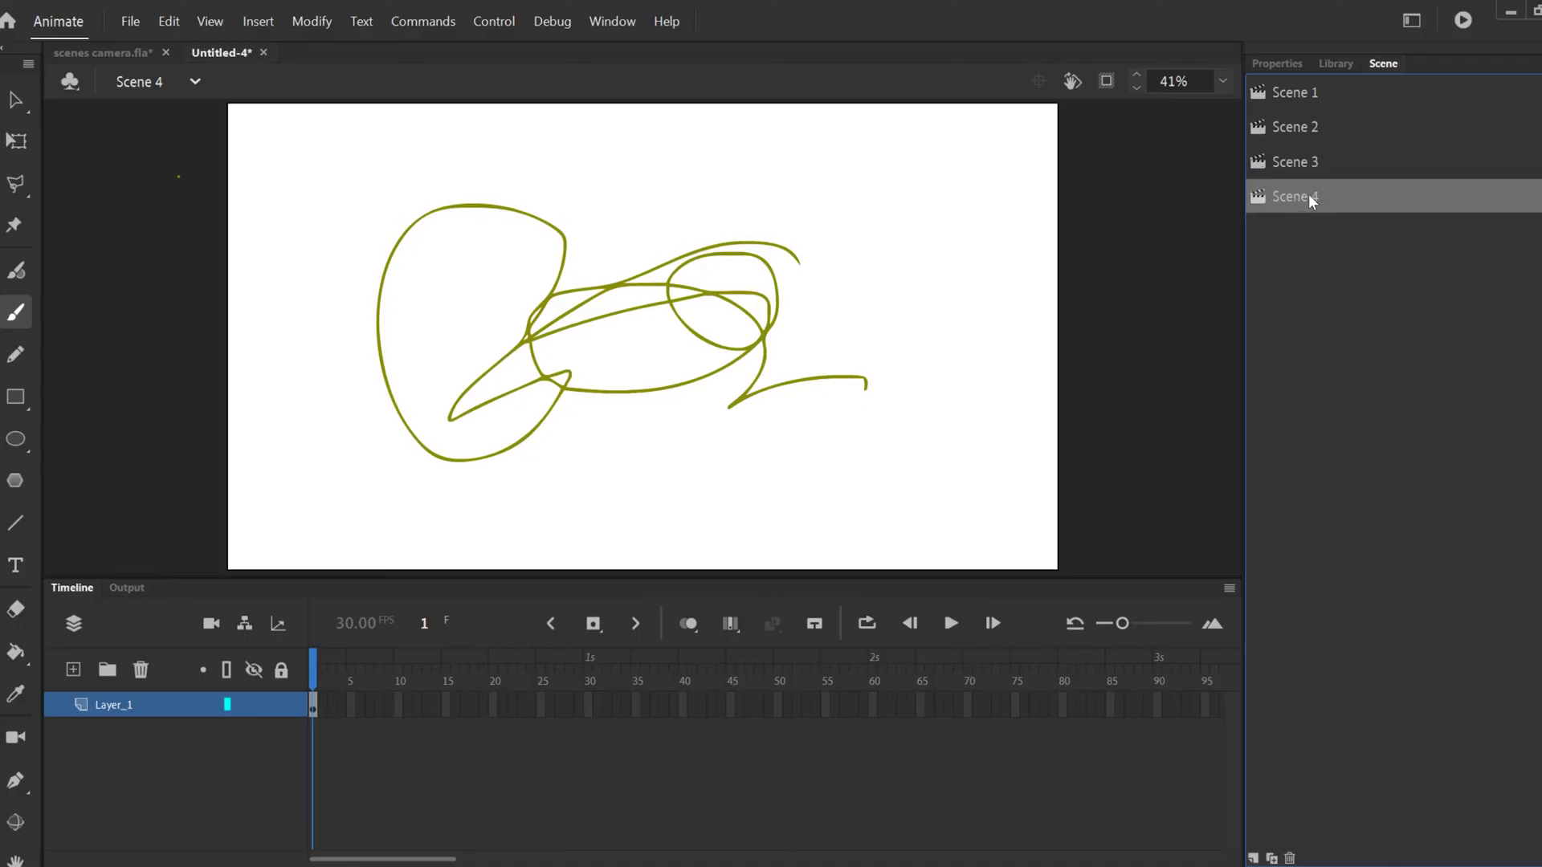
drag(1283, 124, 1321, 134)
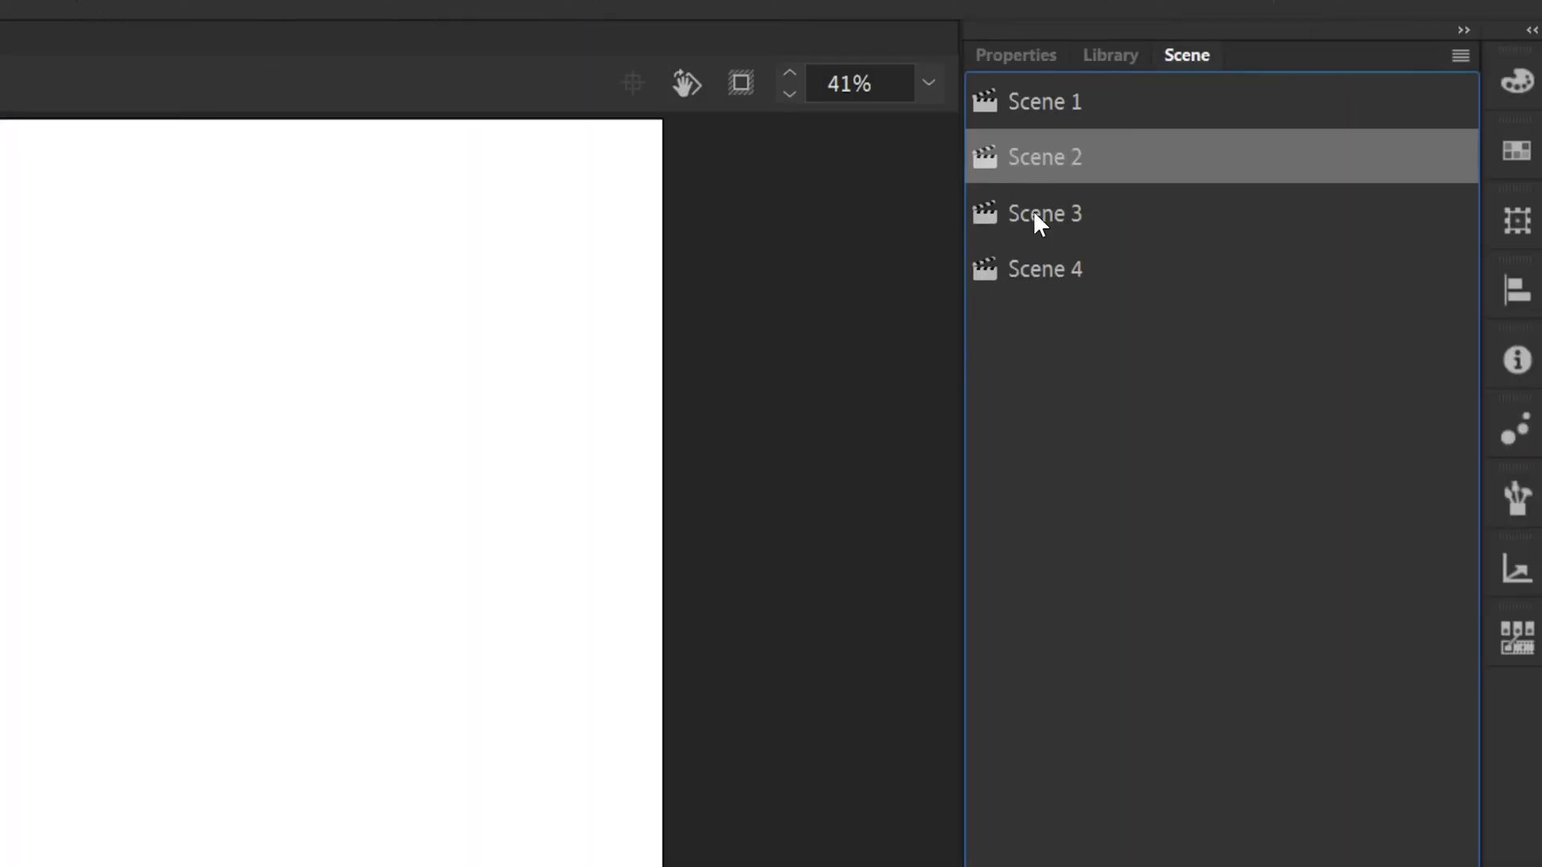
click(1048, 212)
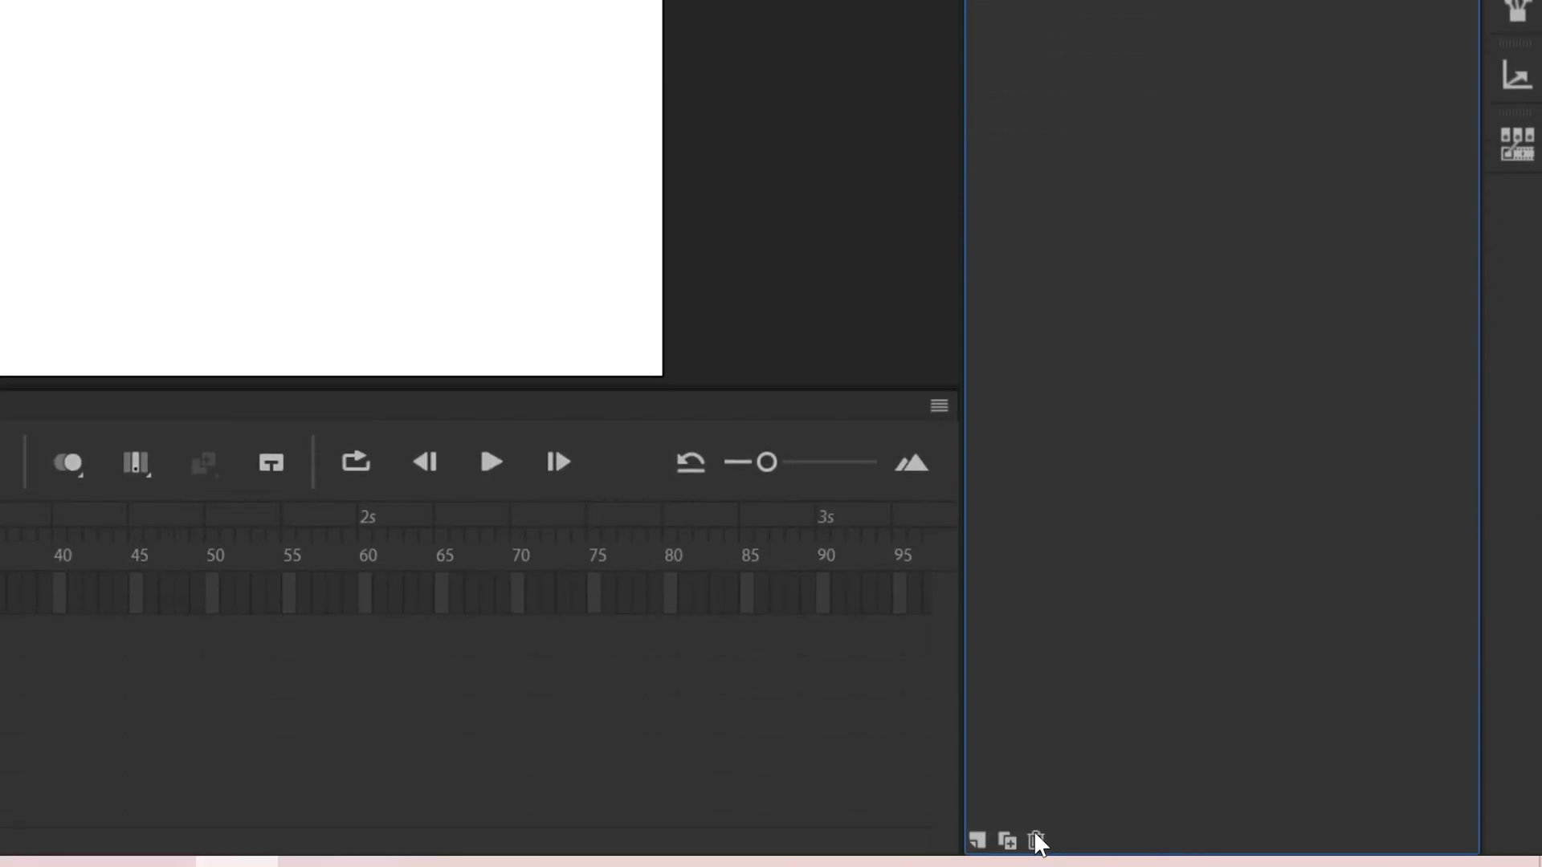
click(1036, 841)
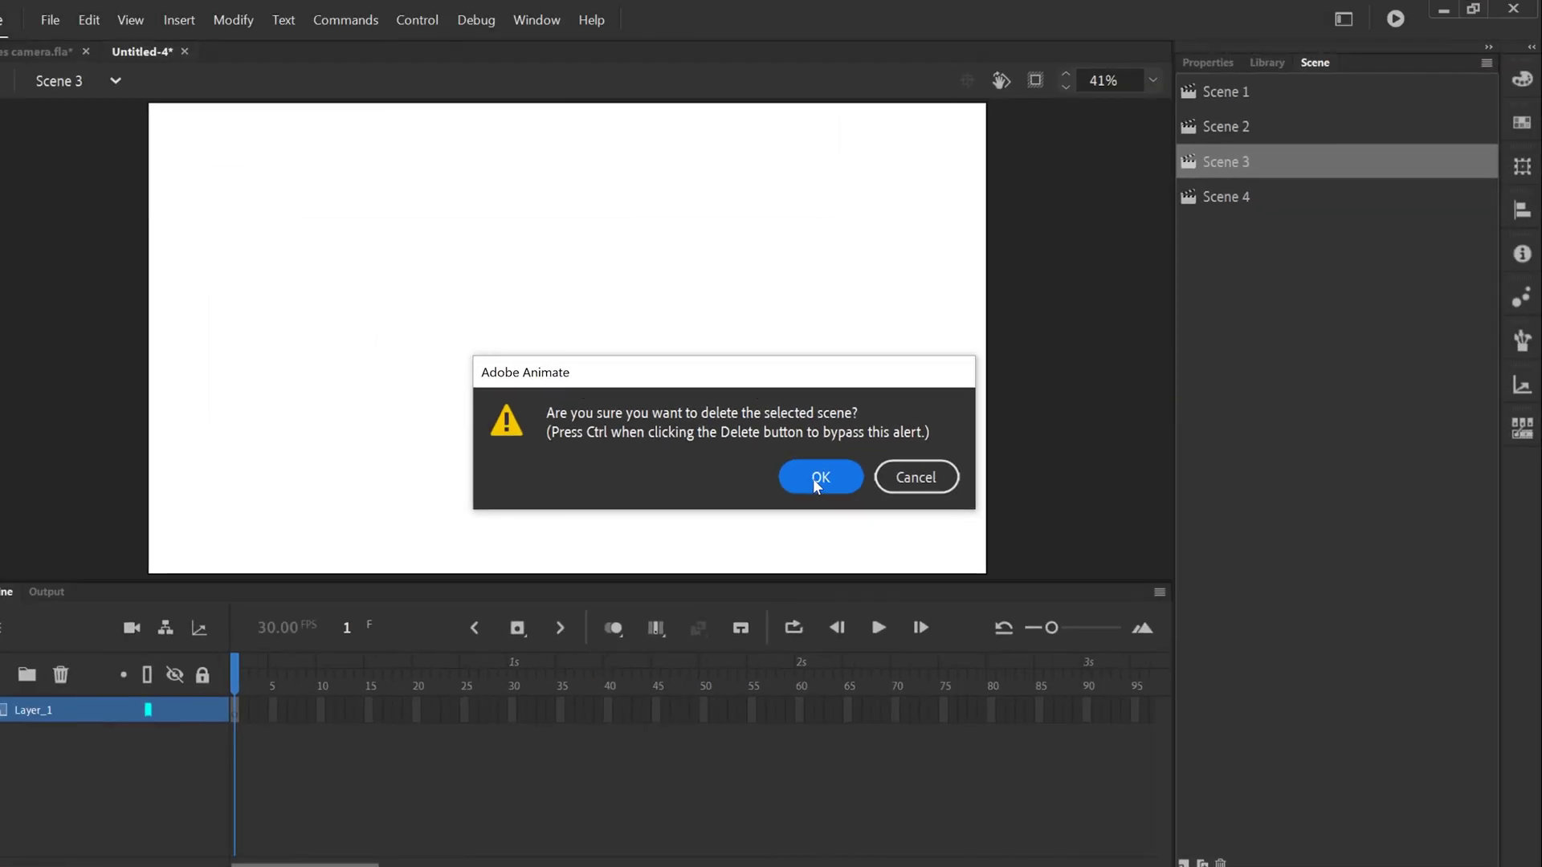
click(812, 477)
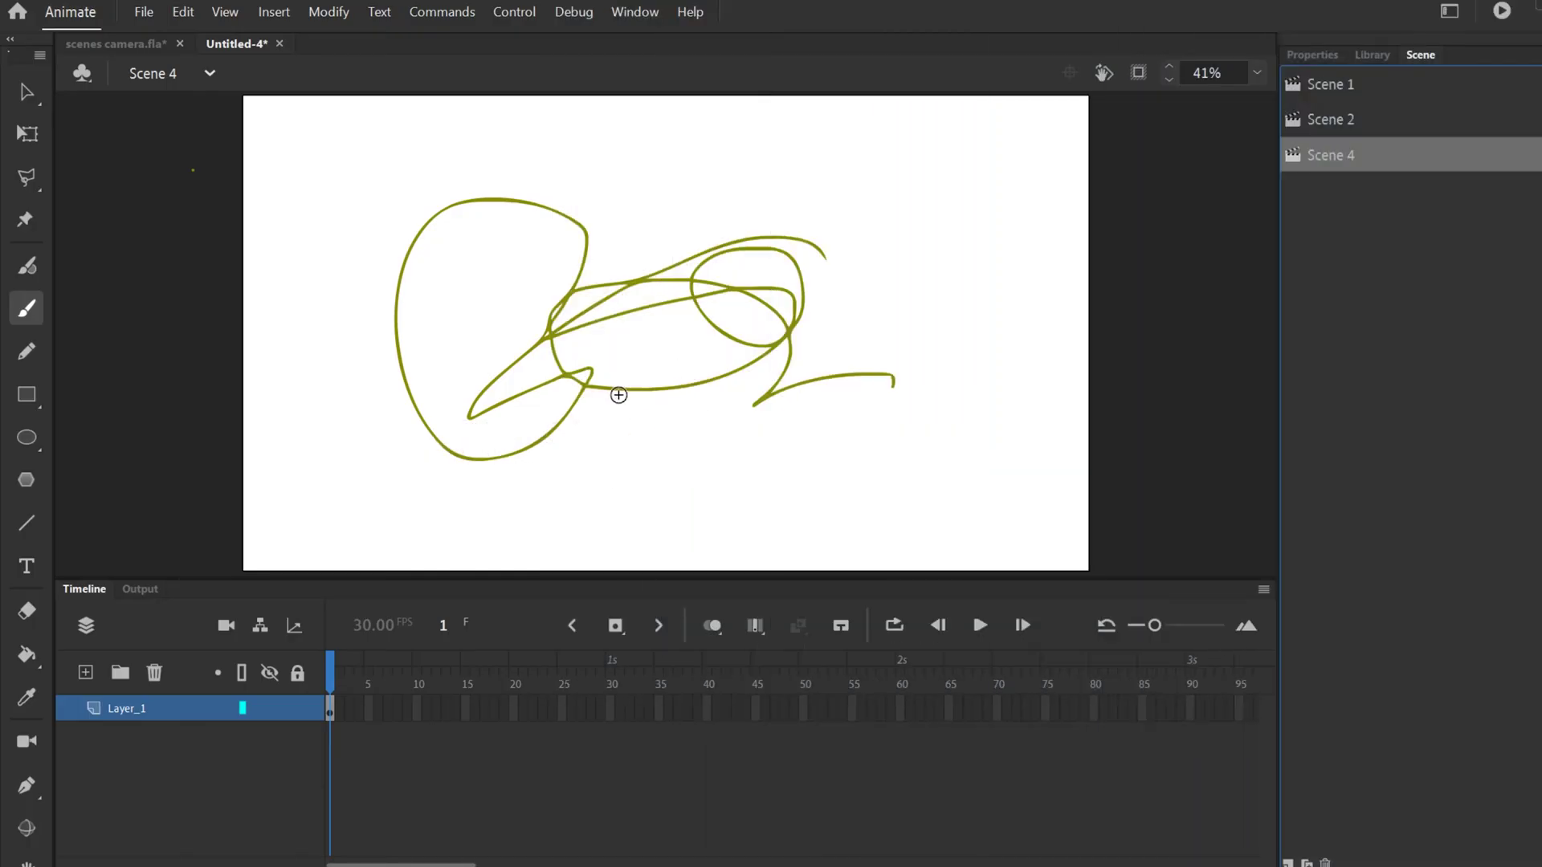
Switch to the scenes camera.fla document and rename its Scene 1 as Robot 1
click(111, 47)
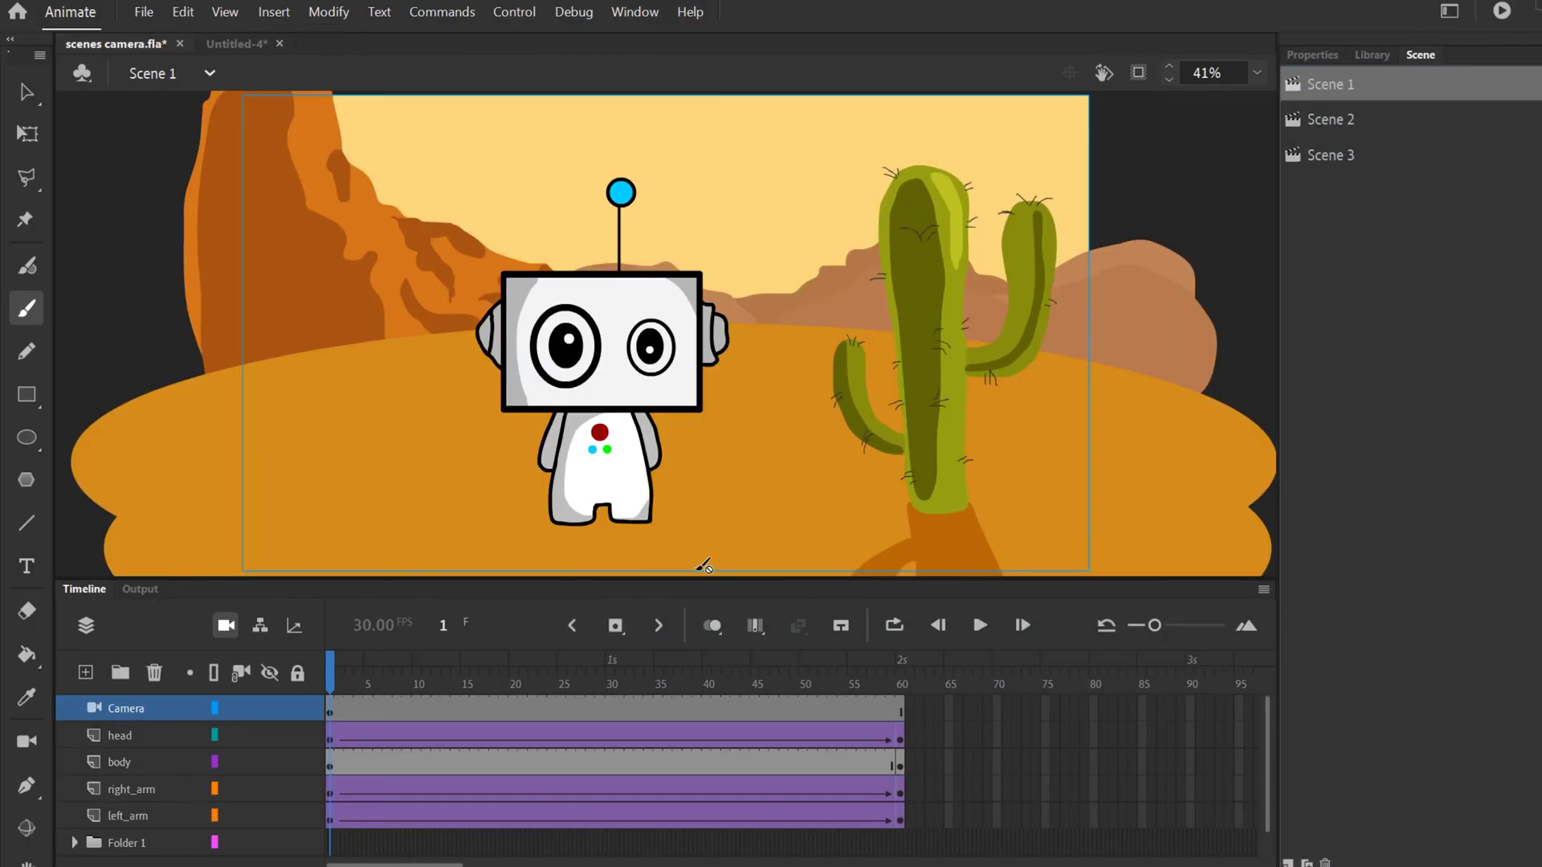
drag(337, 677, 406, 677)
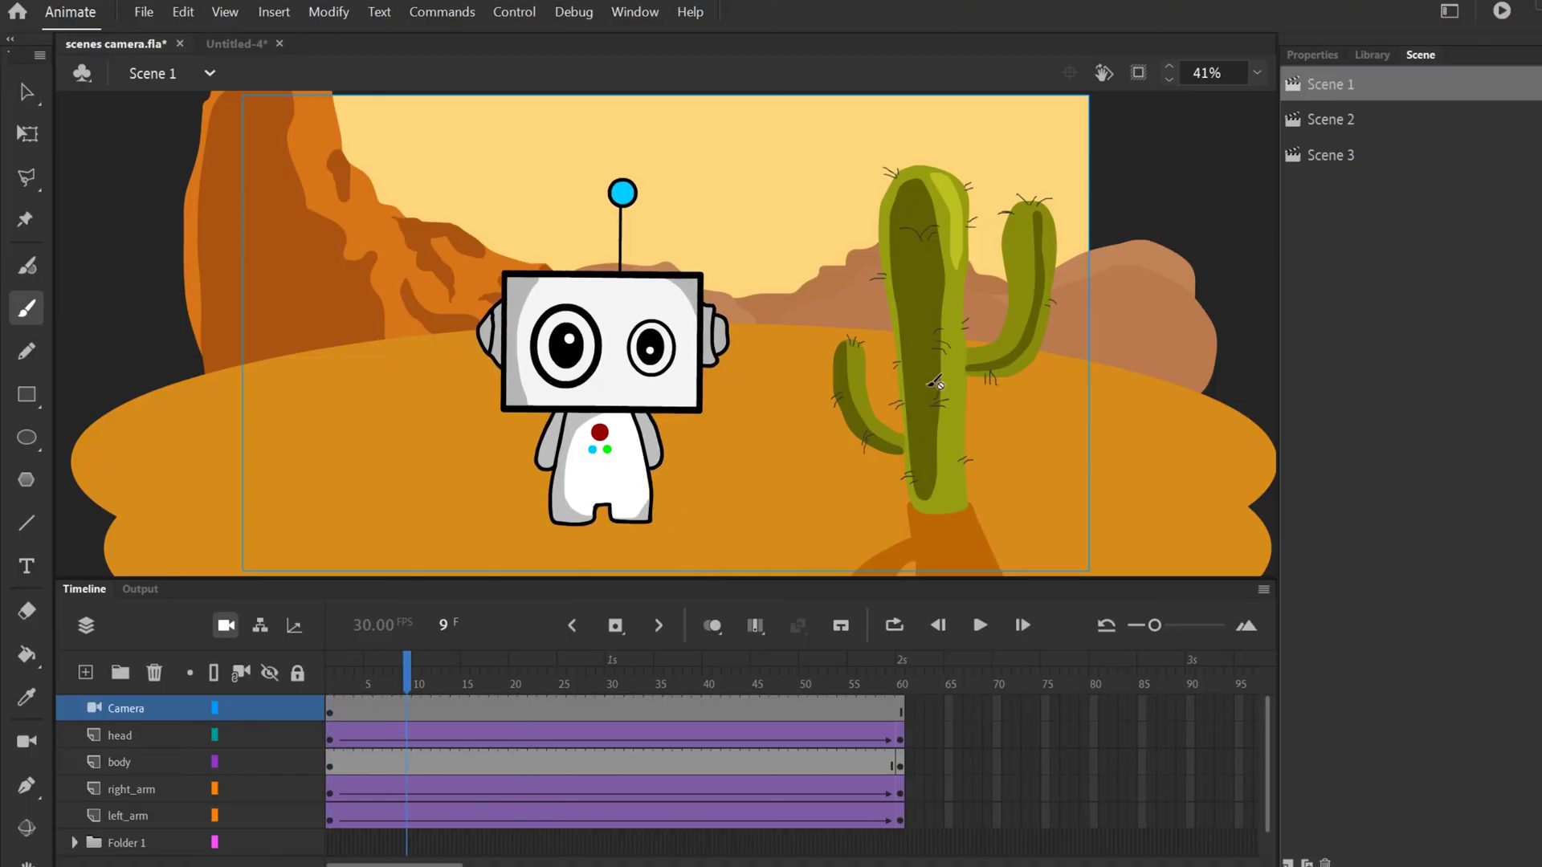
double_click(1335, 84)
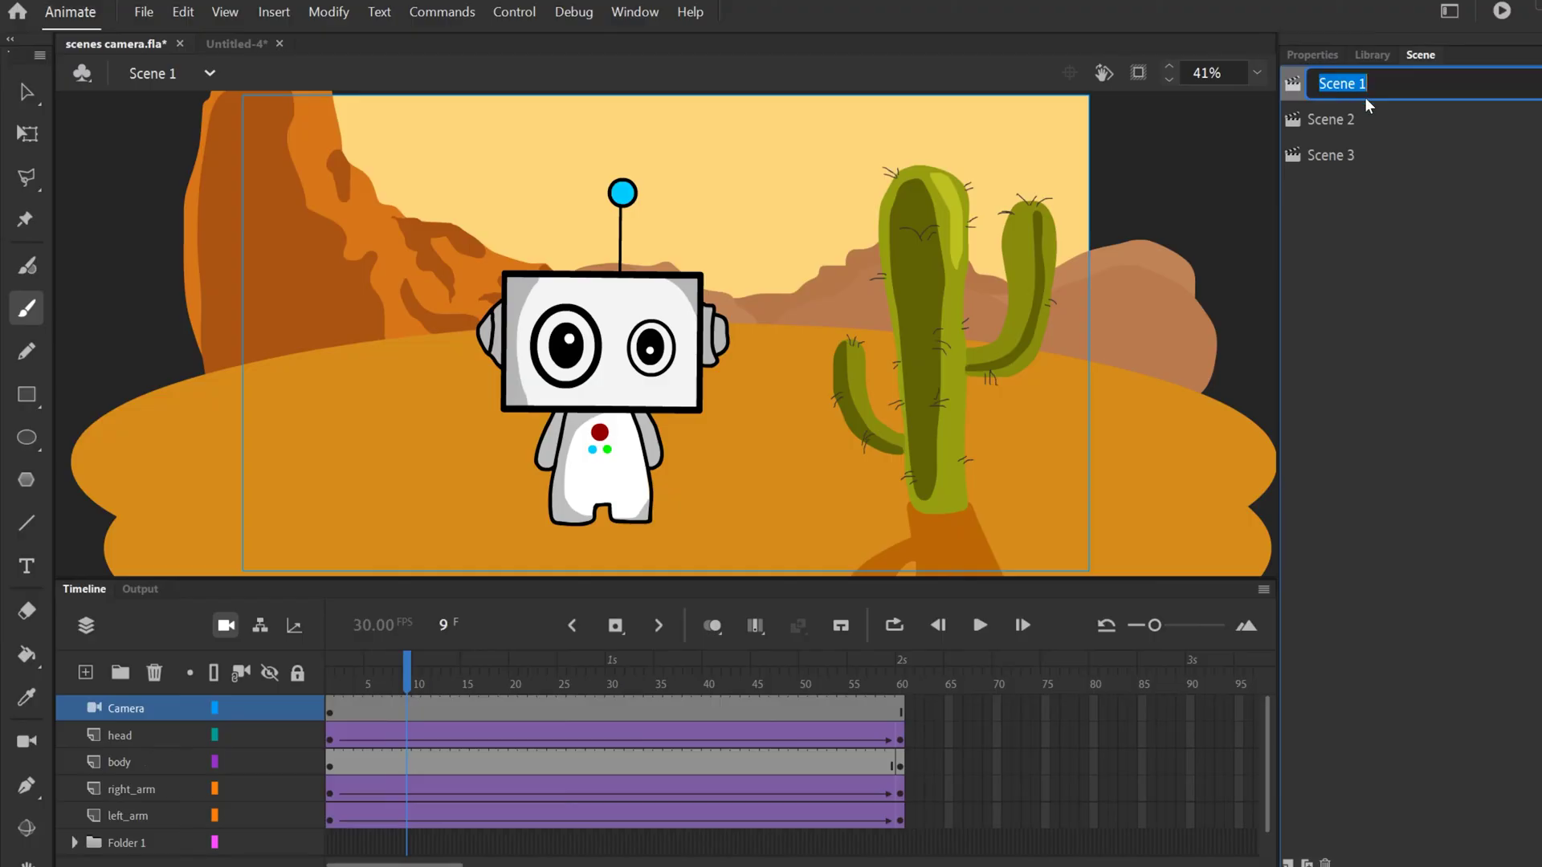
text(Robot 1)
key(Return)
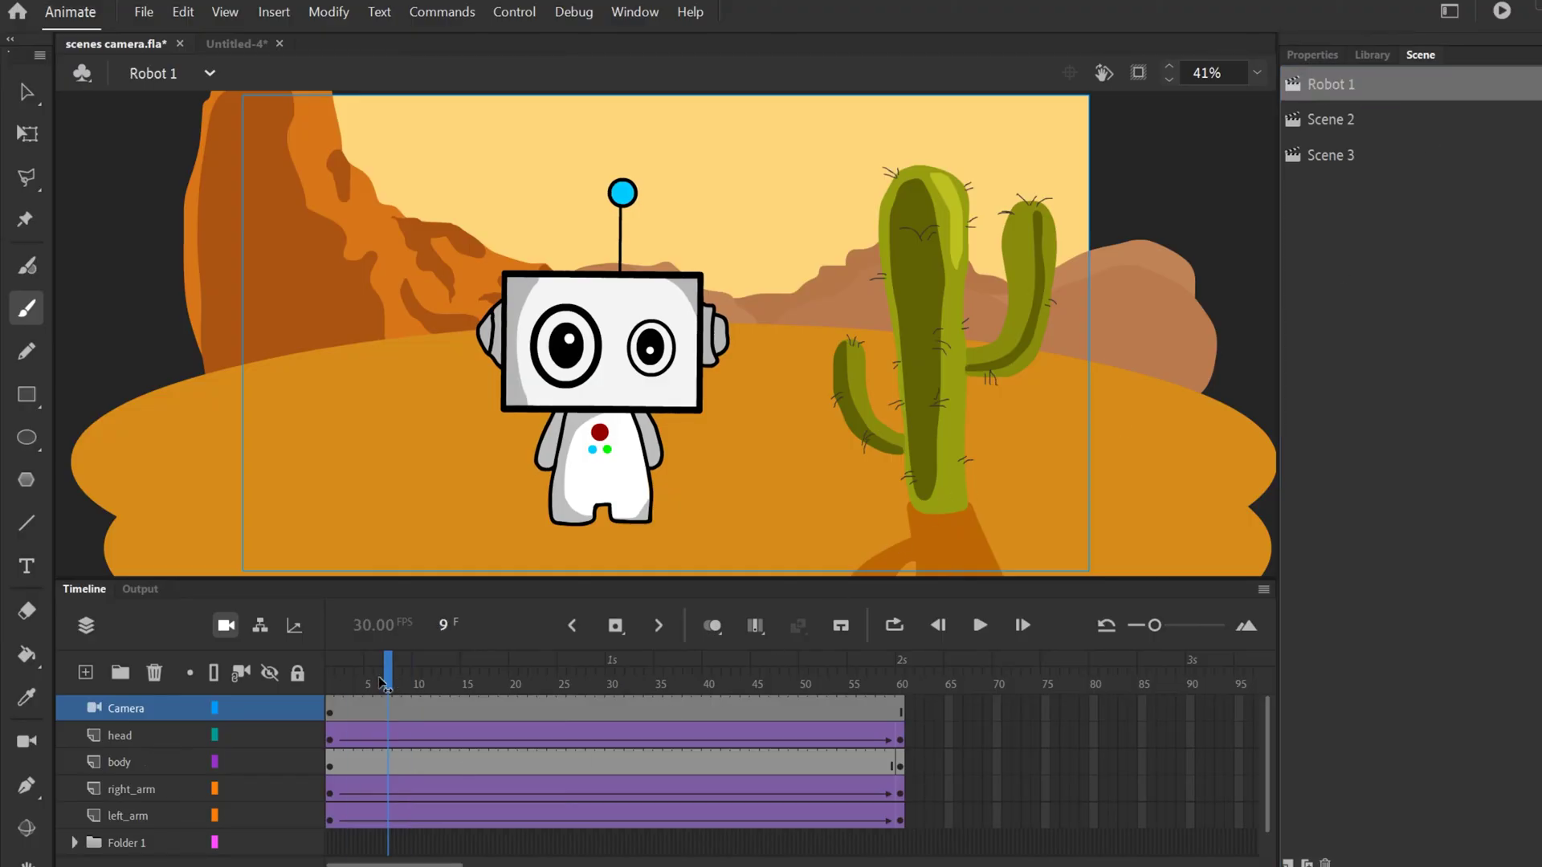
Play back the Robot 1 animation and rename Scene 2 as Alien 1
click(974, 624)
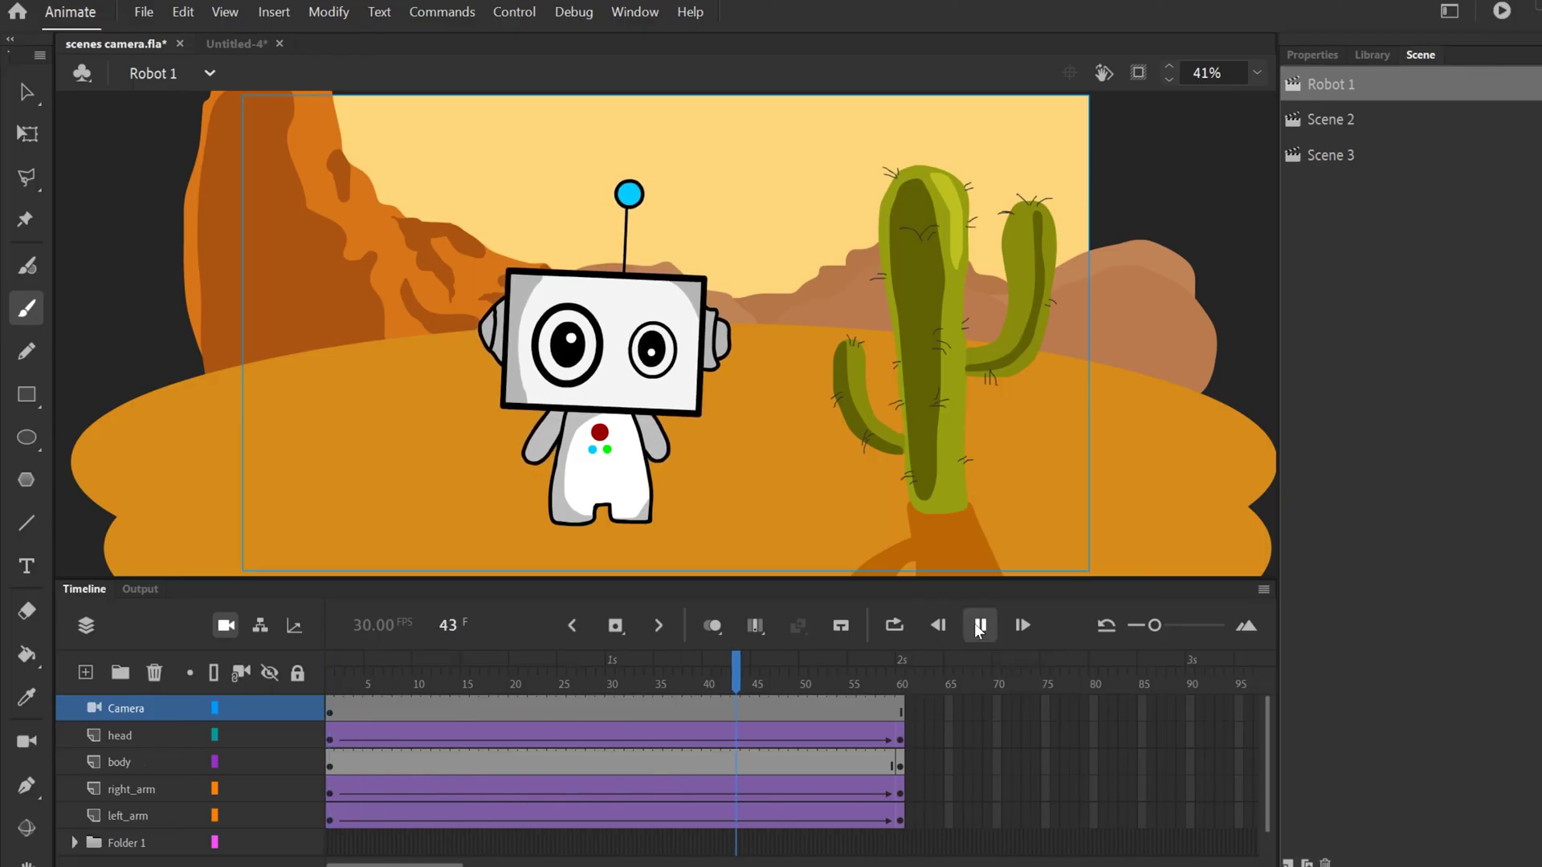
click(978, 625)
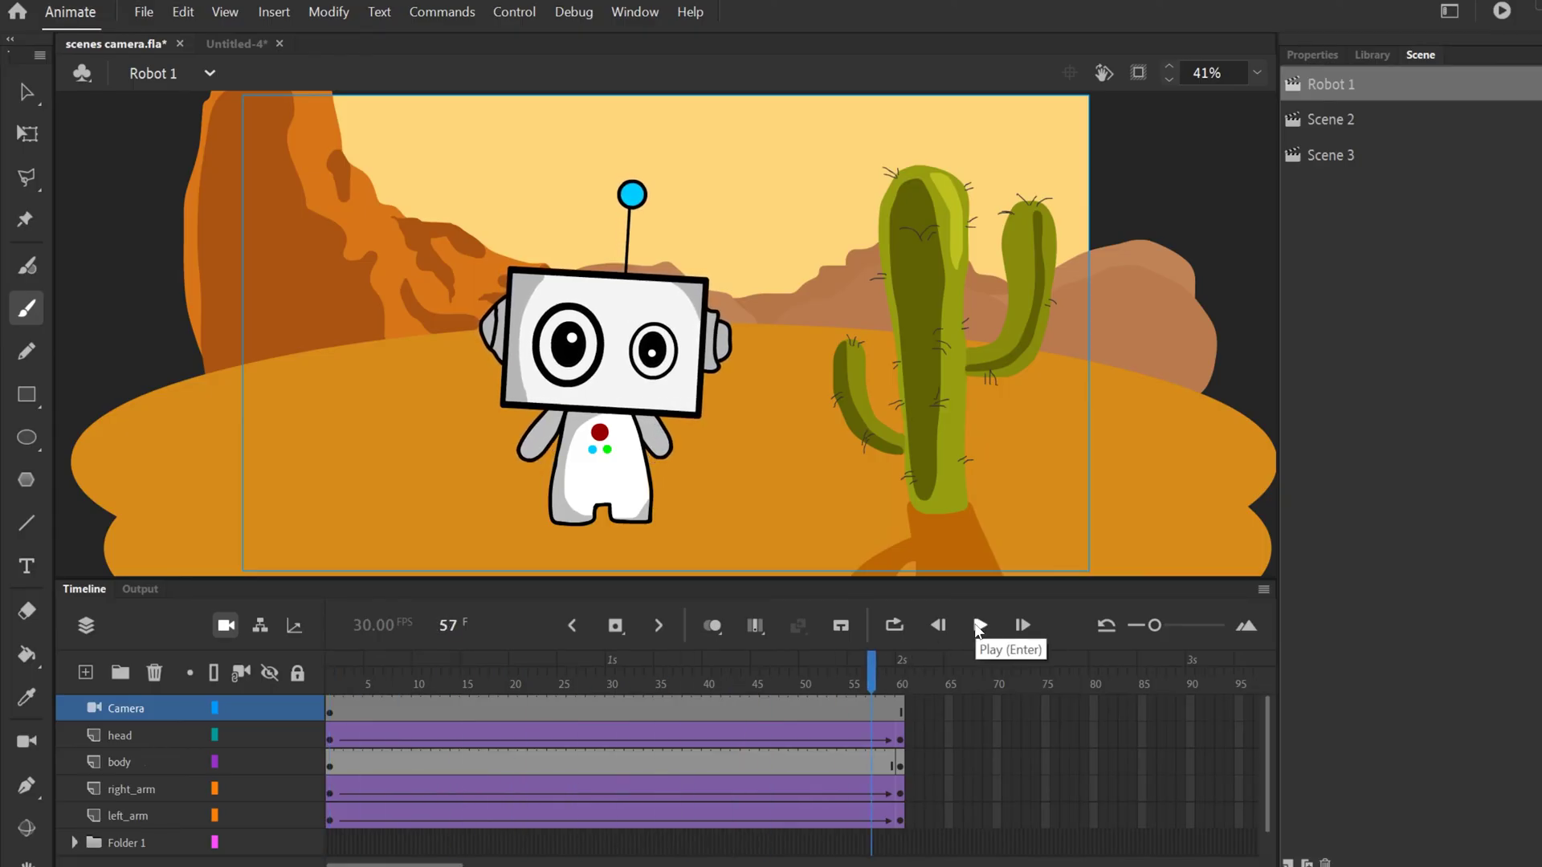
click(1328, 118)
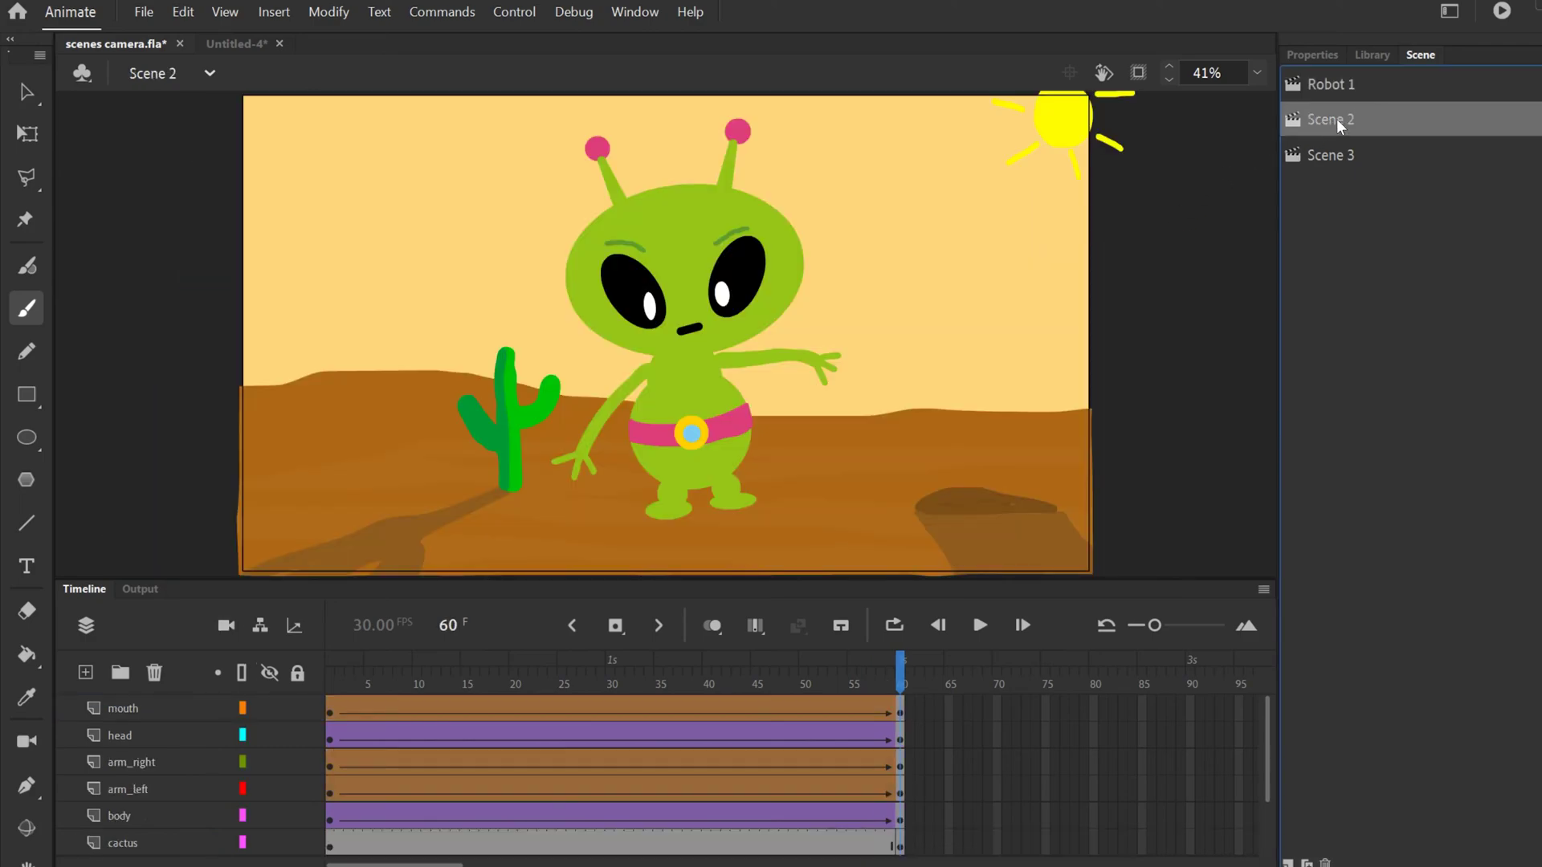
double_click(1336, 119)
text(Alien 1)
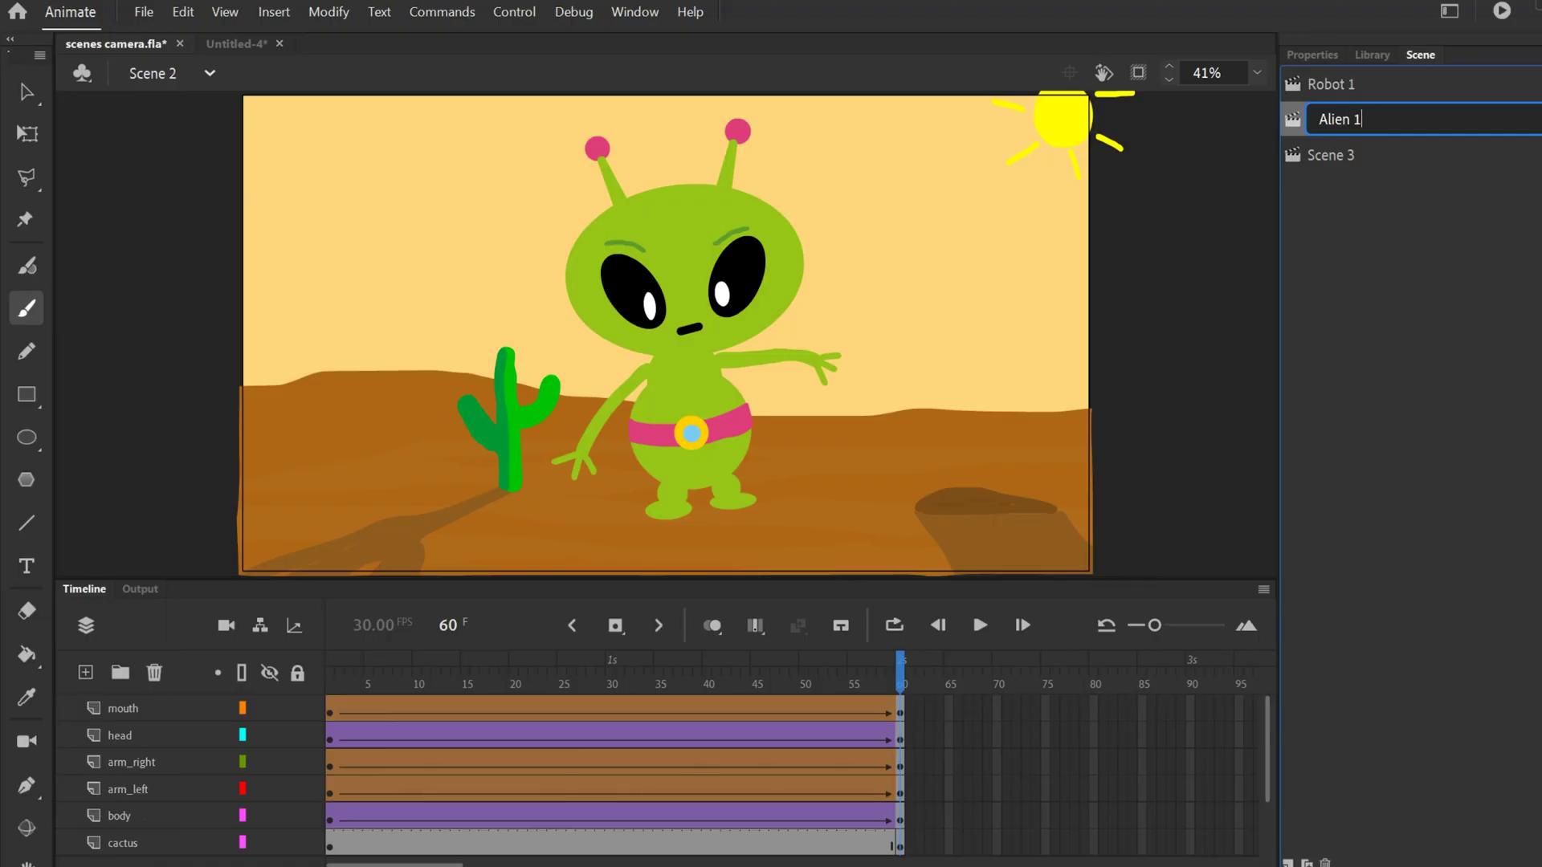
key(Return)
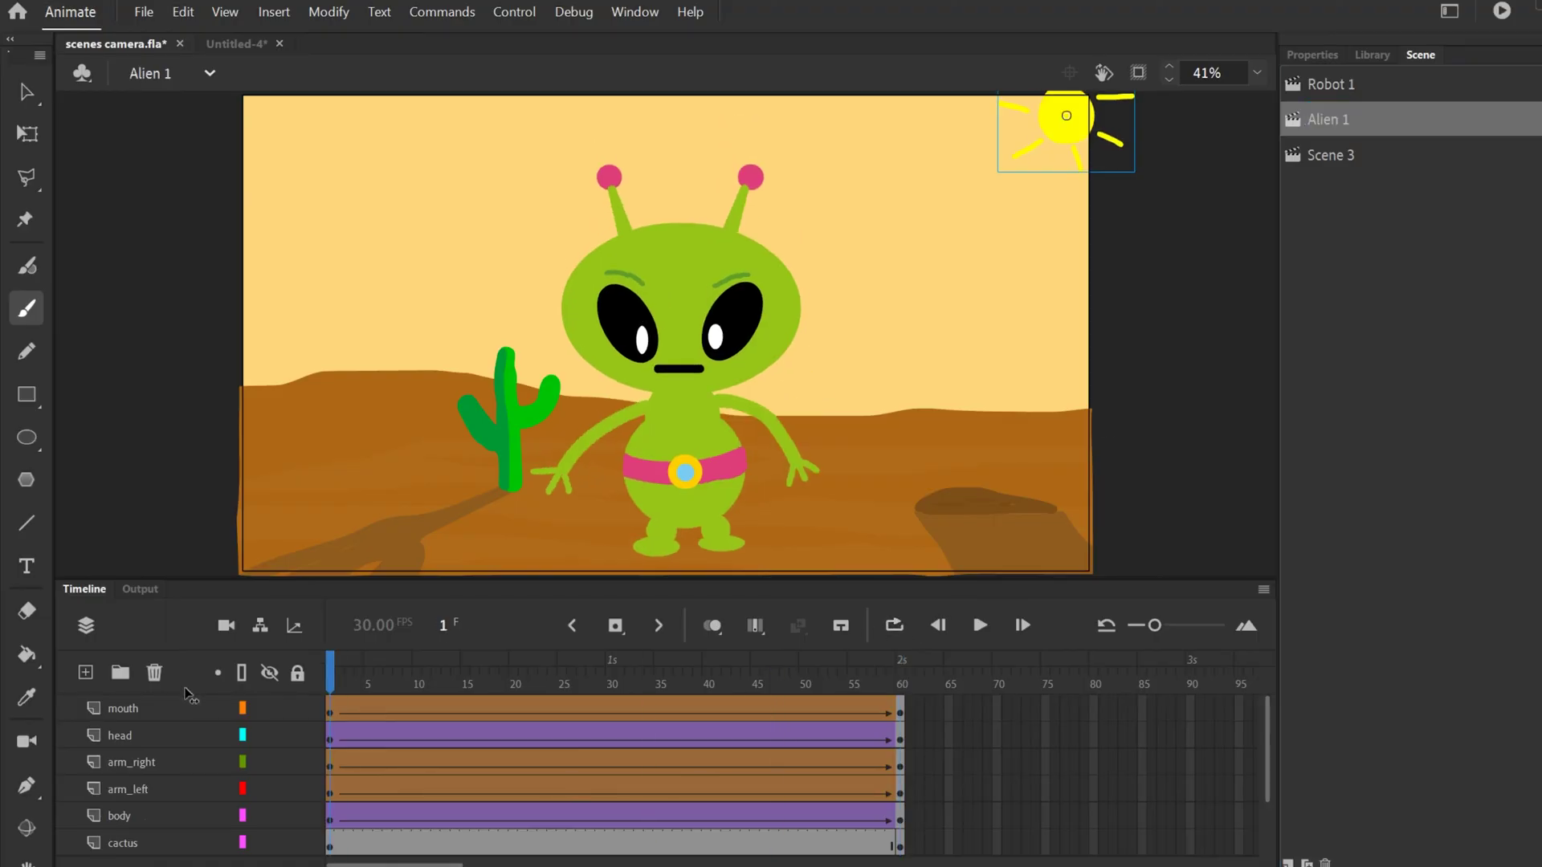
Play the Alien 1 scene's animation and scrub through its remaining frames
click(979, 625)
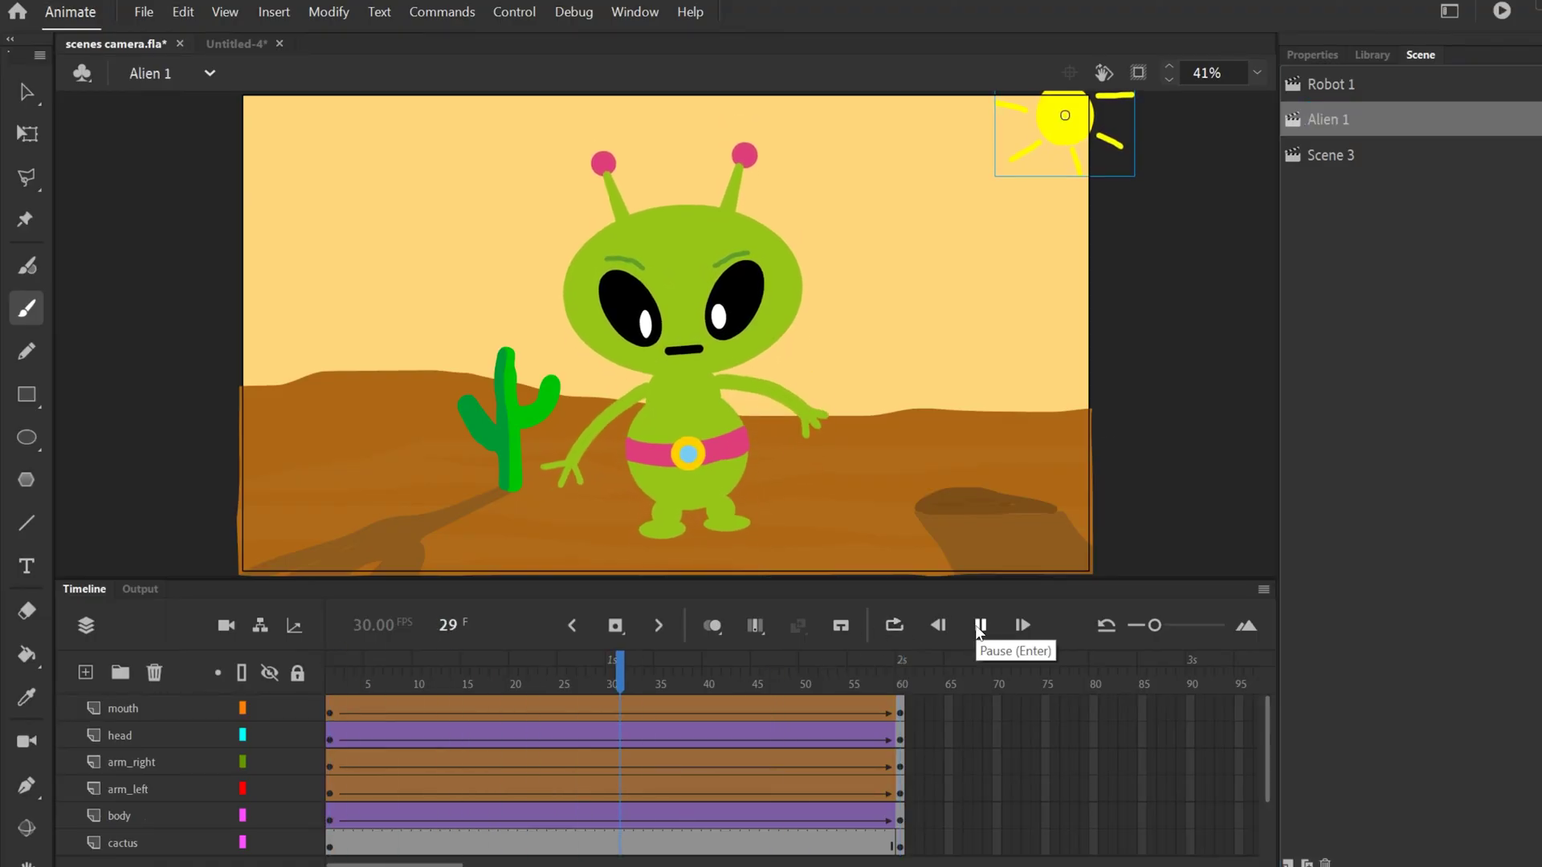
click(978, 624)
click(743, 676)
drag(743, 681, 861, 684)
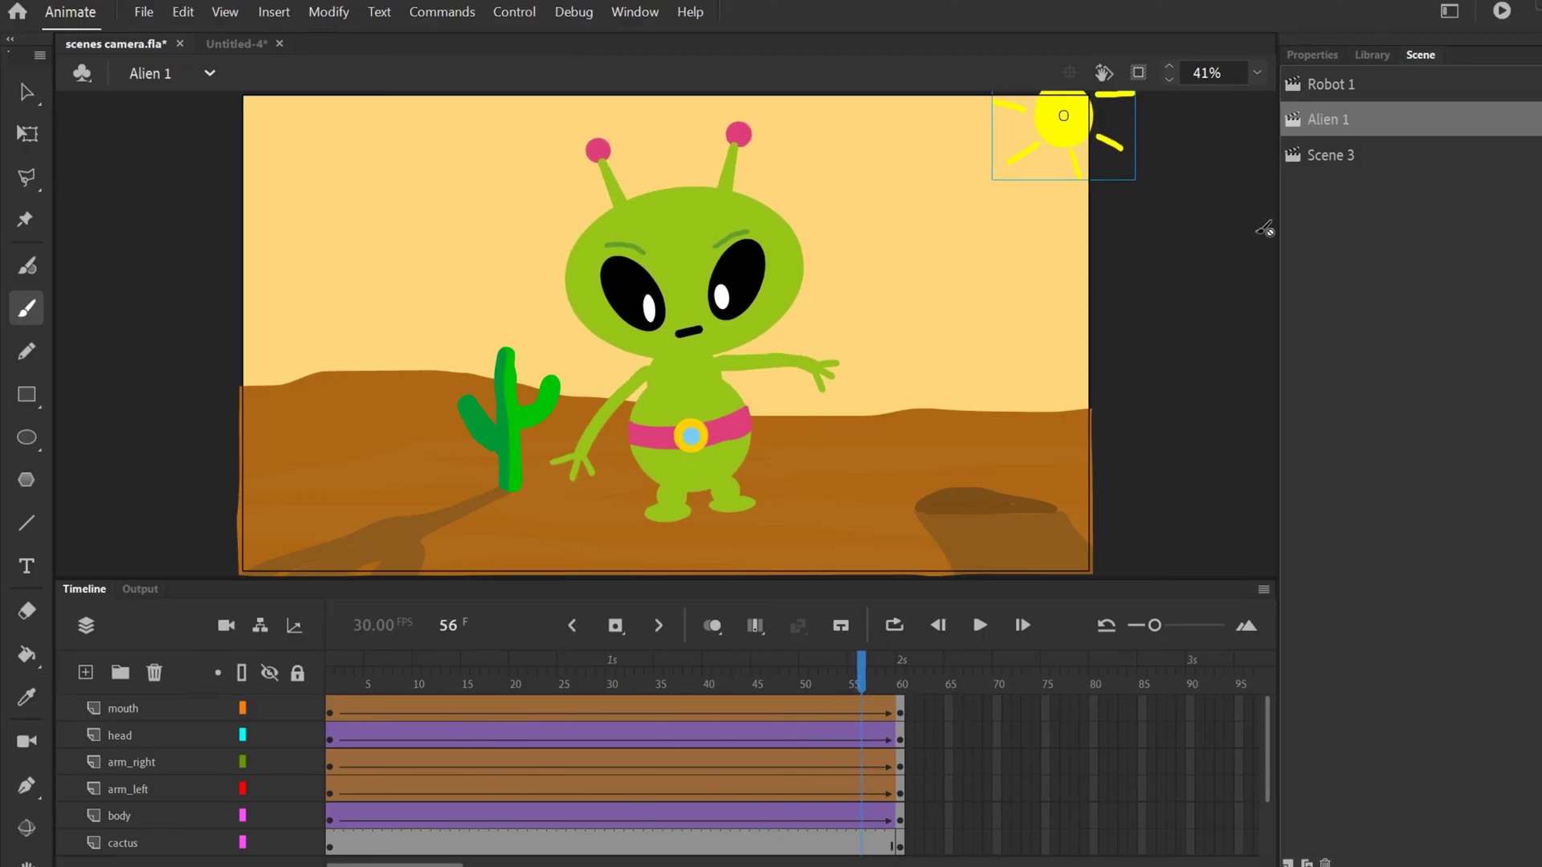
Rename Scene 3 as Robot 2 and scrub through its animation up to frame 60
click(1336, 155)
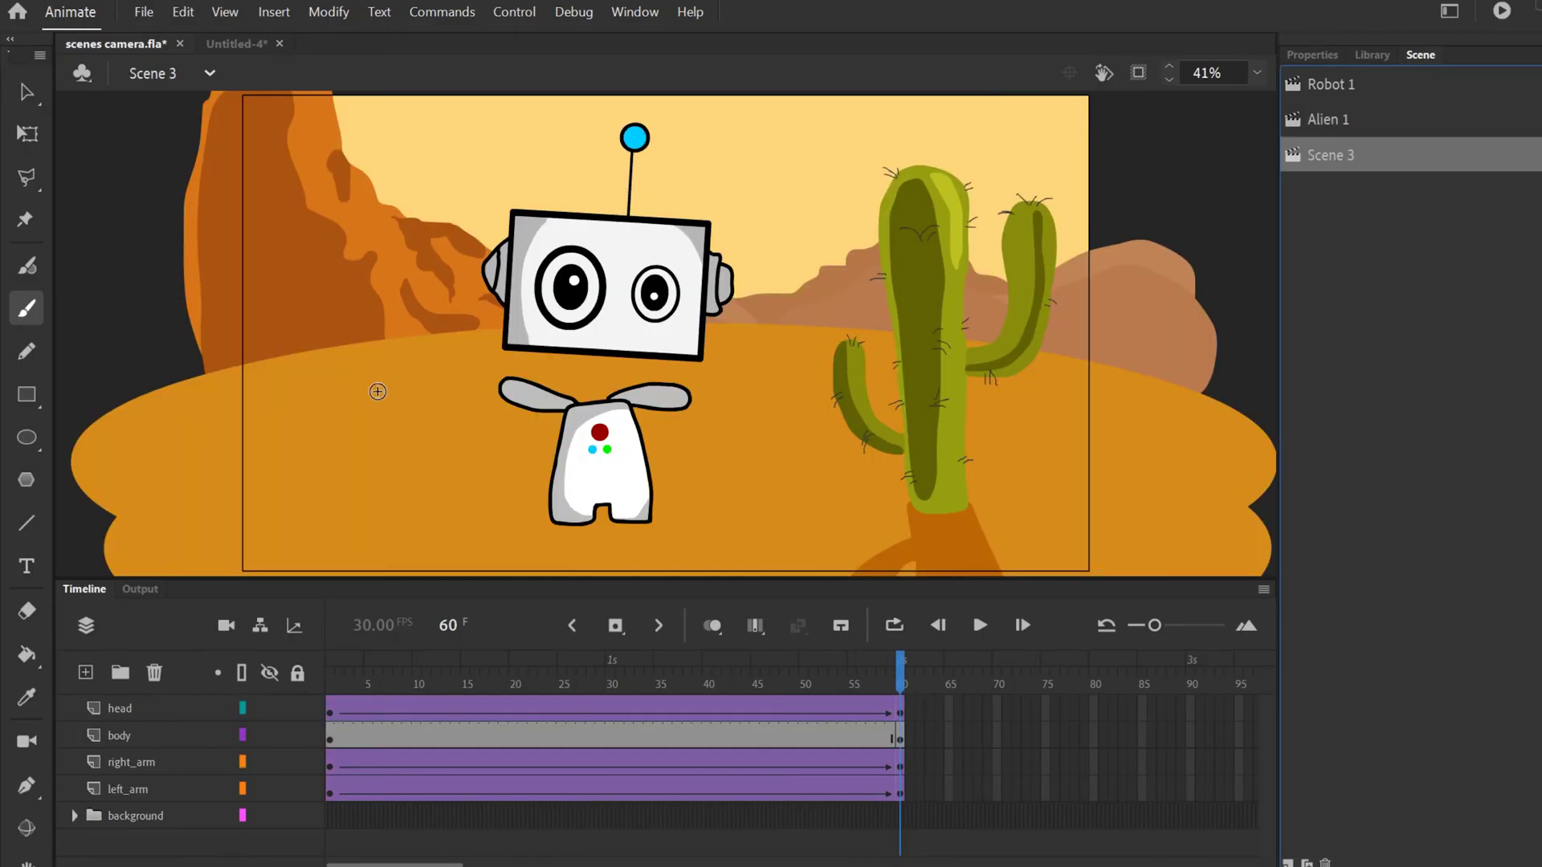
double_click(1323, 153)
text(Robot 2)
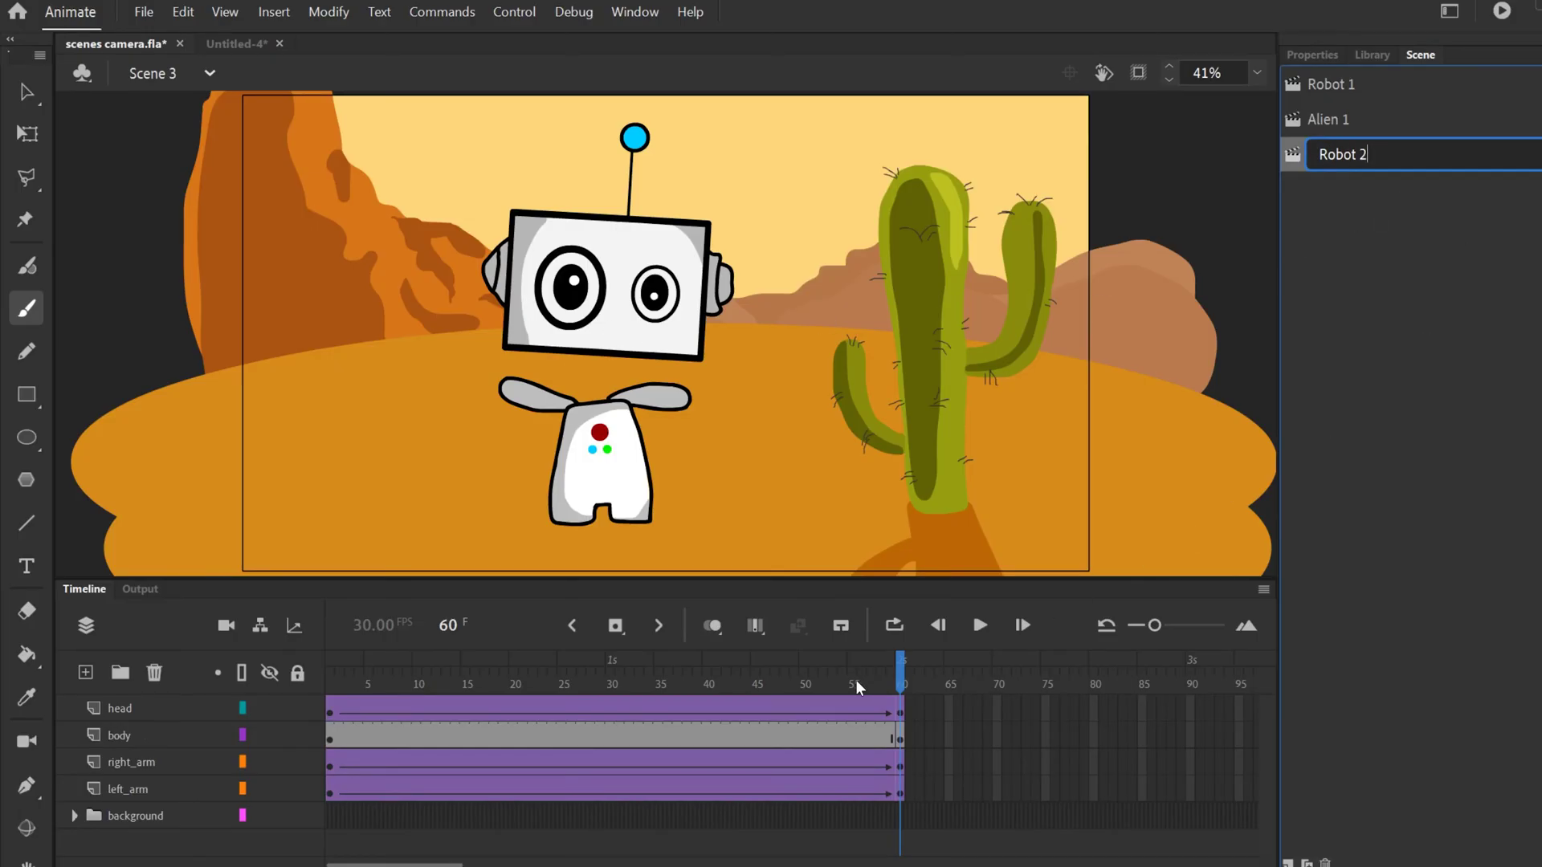
click(853, 684)
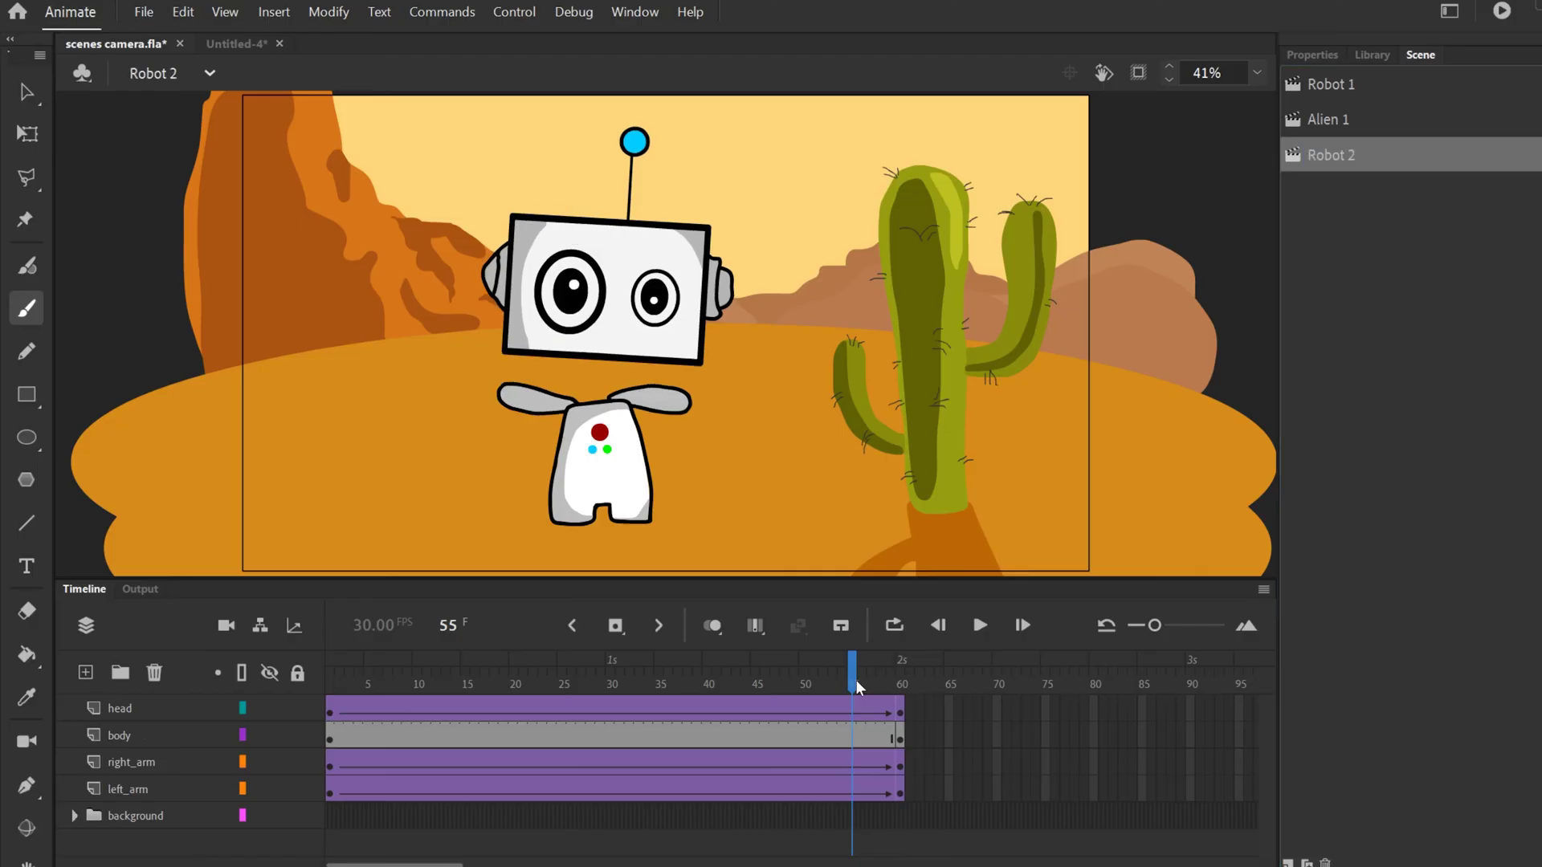
drag(330, 684, 900, 666)
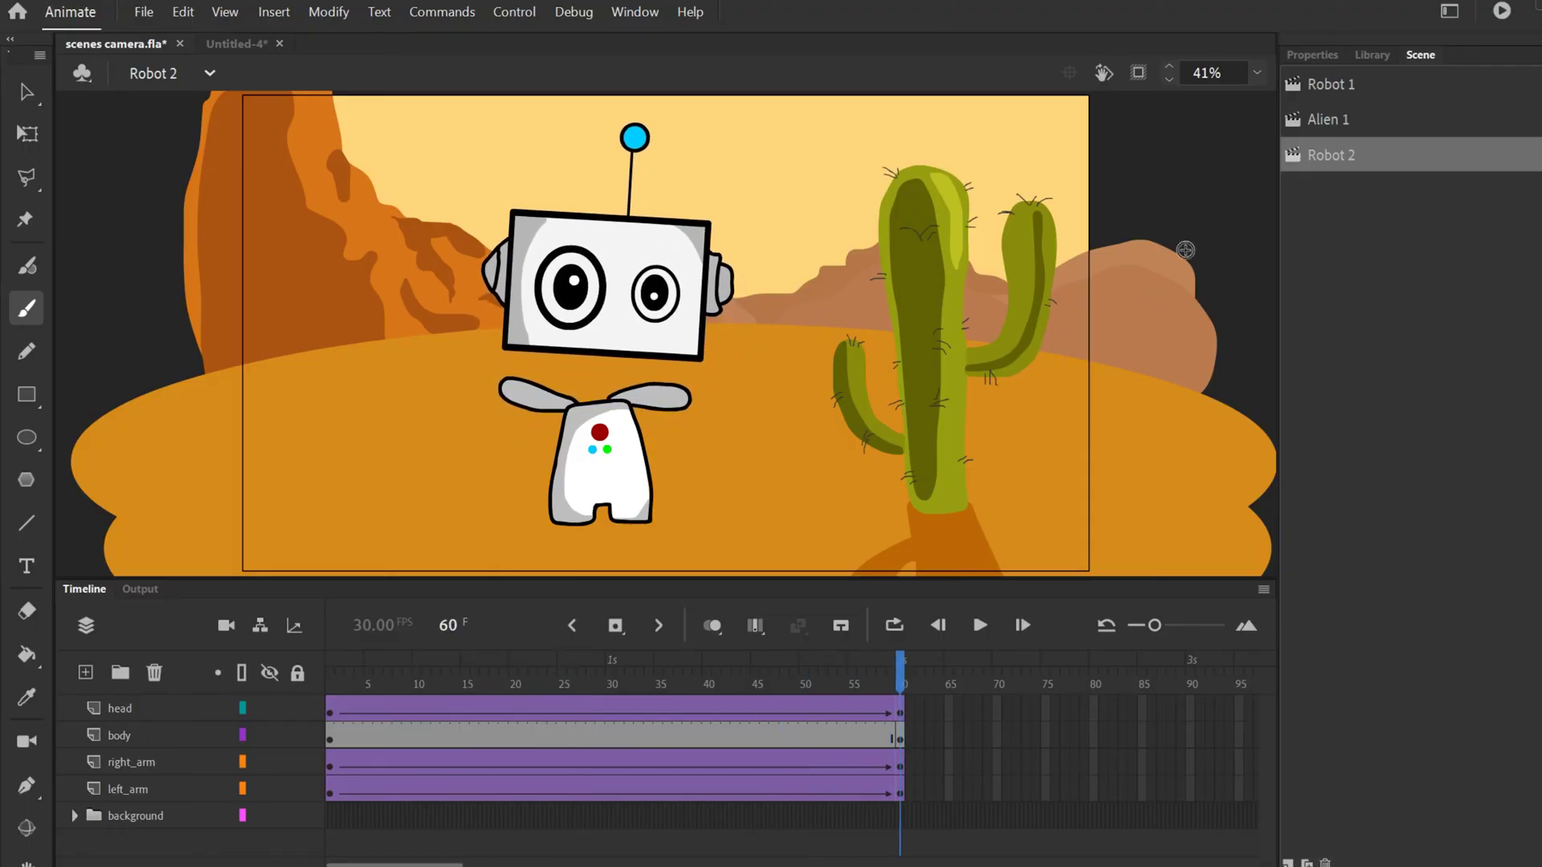
View the Robot 1, Alien 1 and Robot 2 scenes in turn and play Robot 1 on the timeline
click(1334, 85)
click(1333, 120)
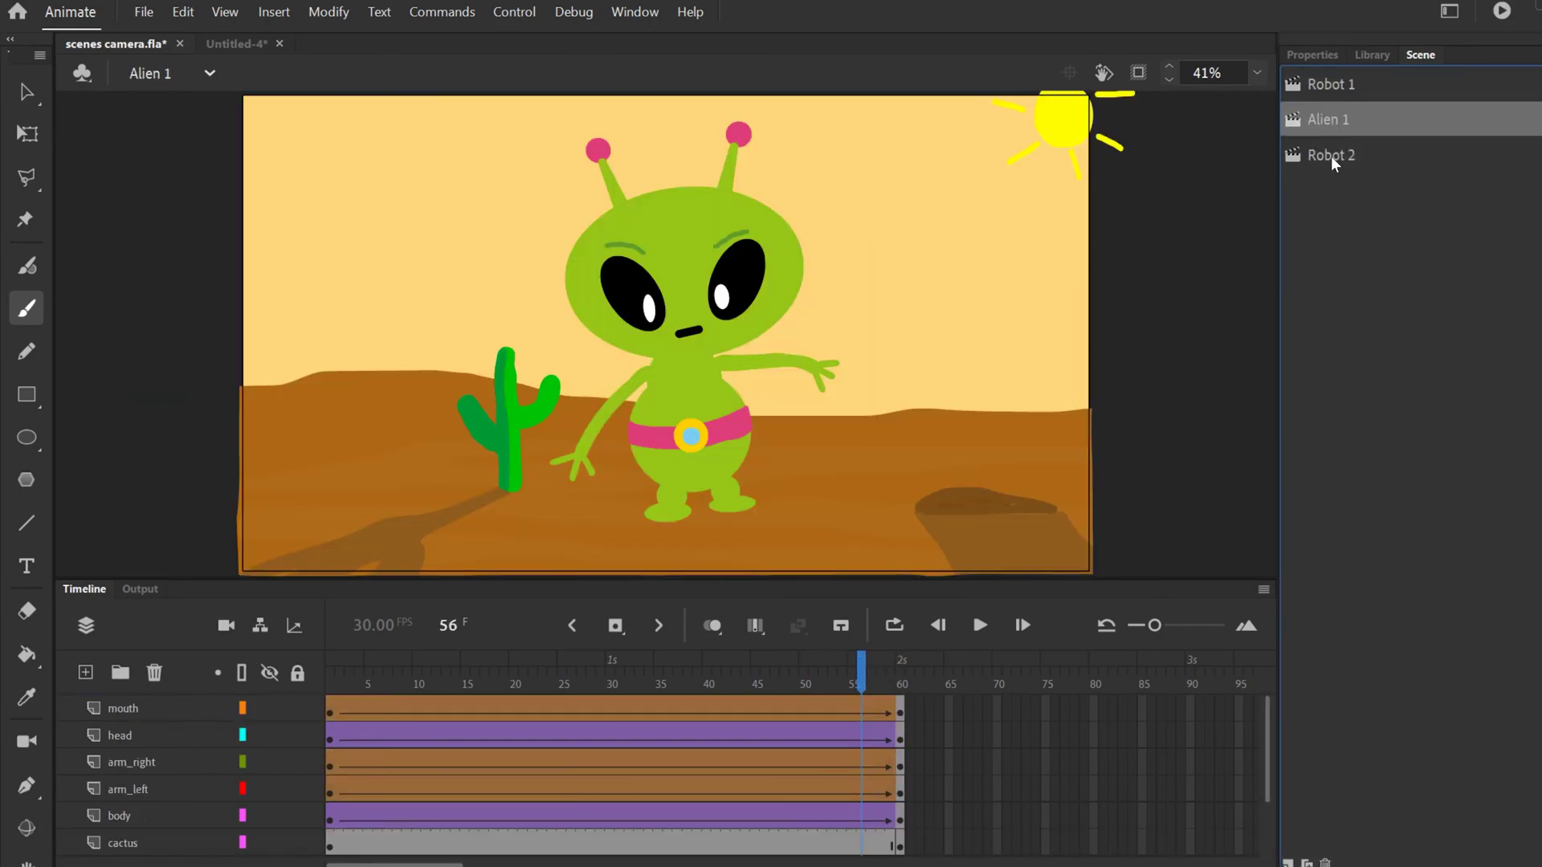
click(1331, 156)
click(1328, 85)
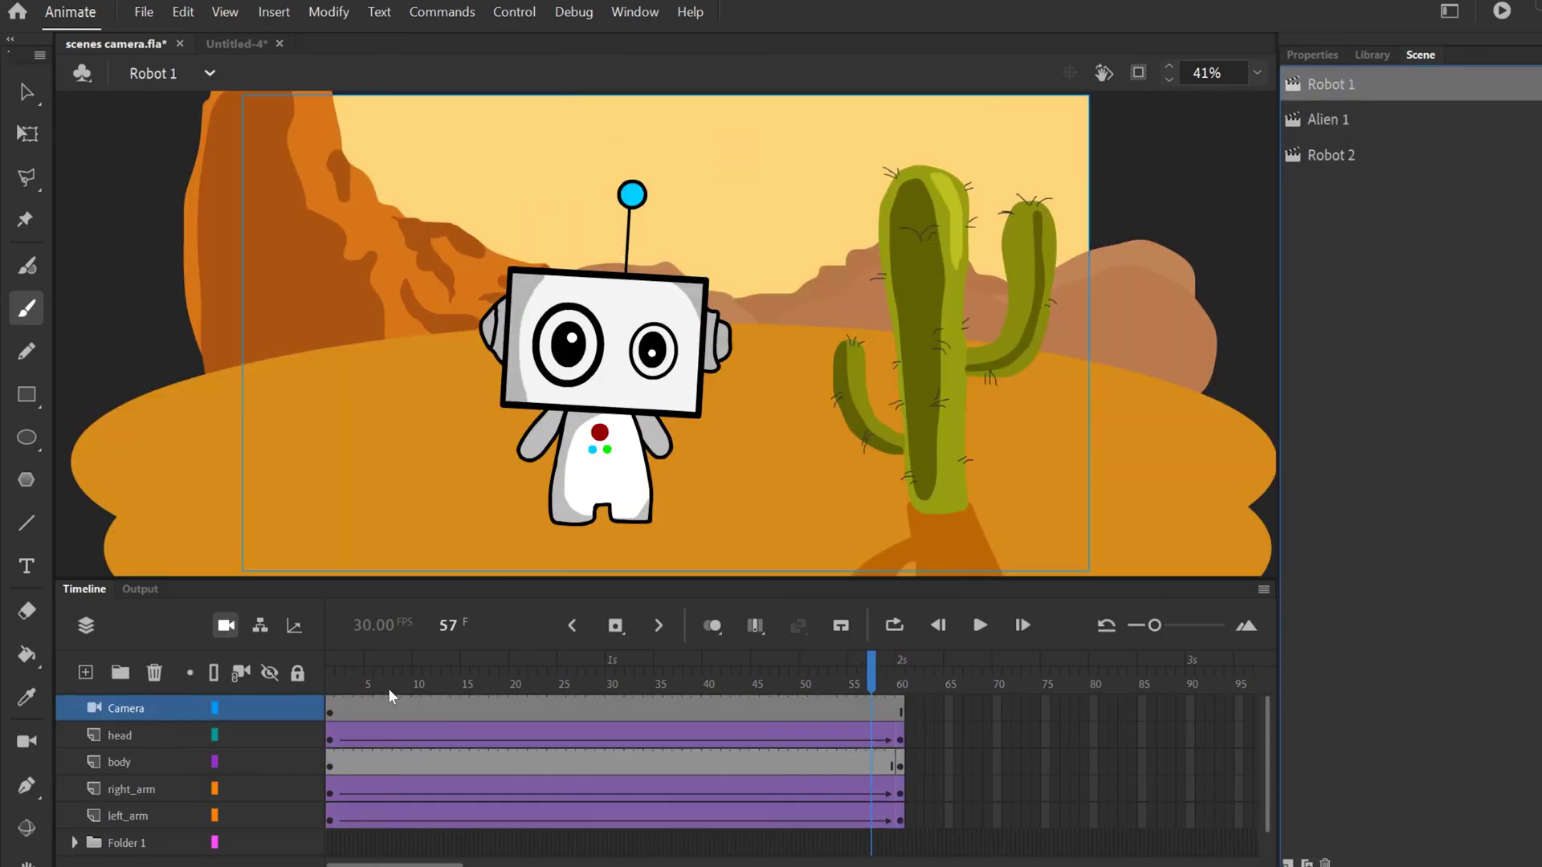
click(978, 629)
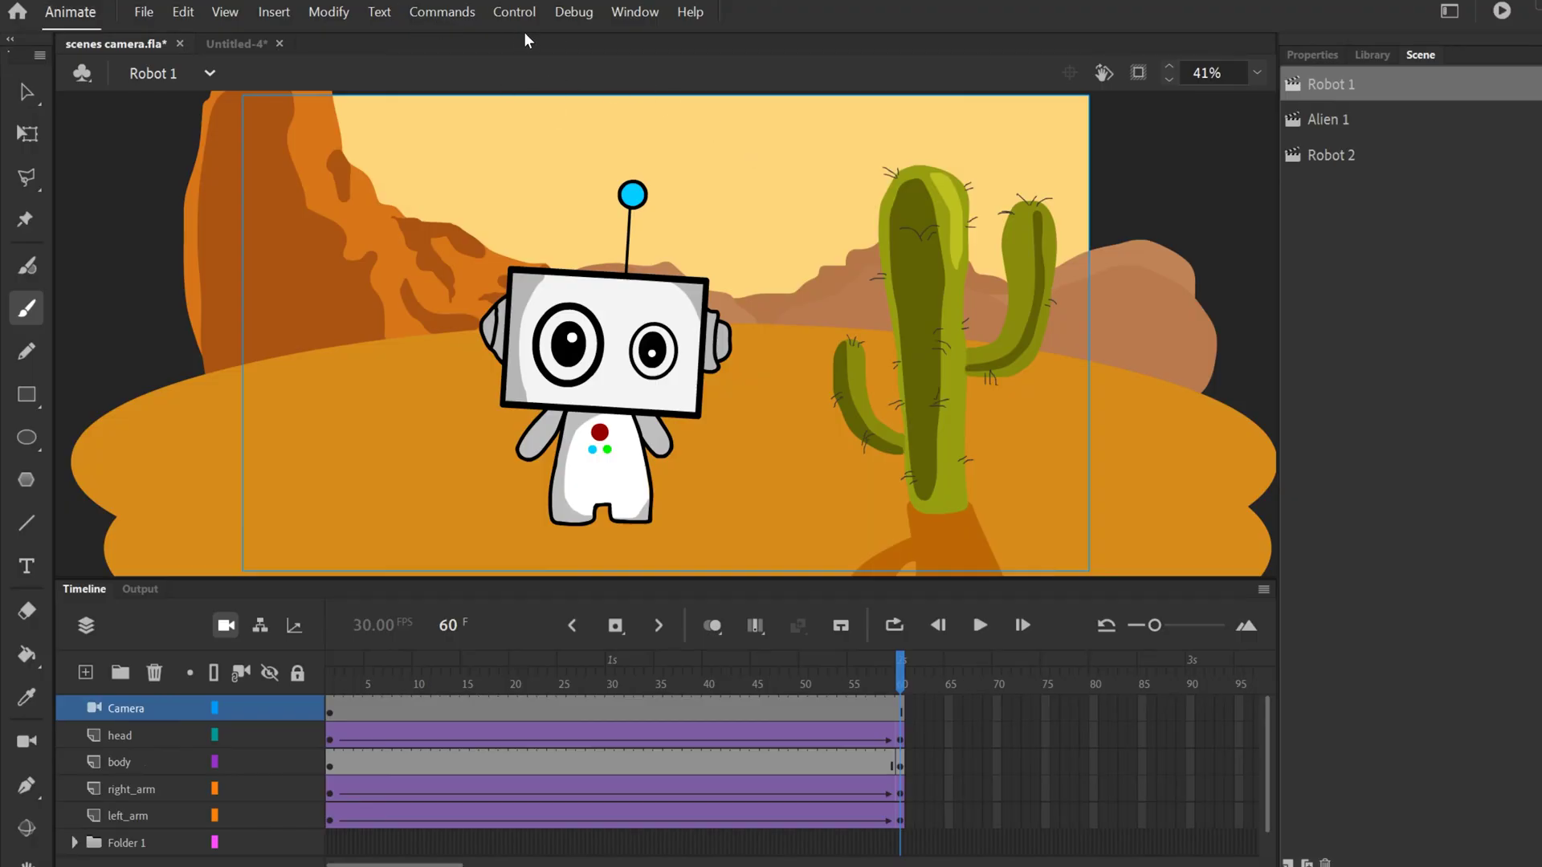
Test the whole movie to watch all scenes play in sequence, and close the preview
click(512, 11)
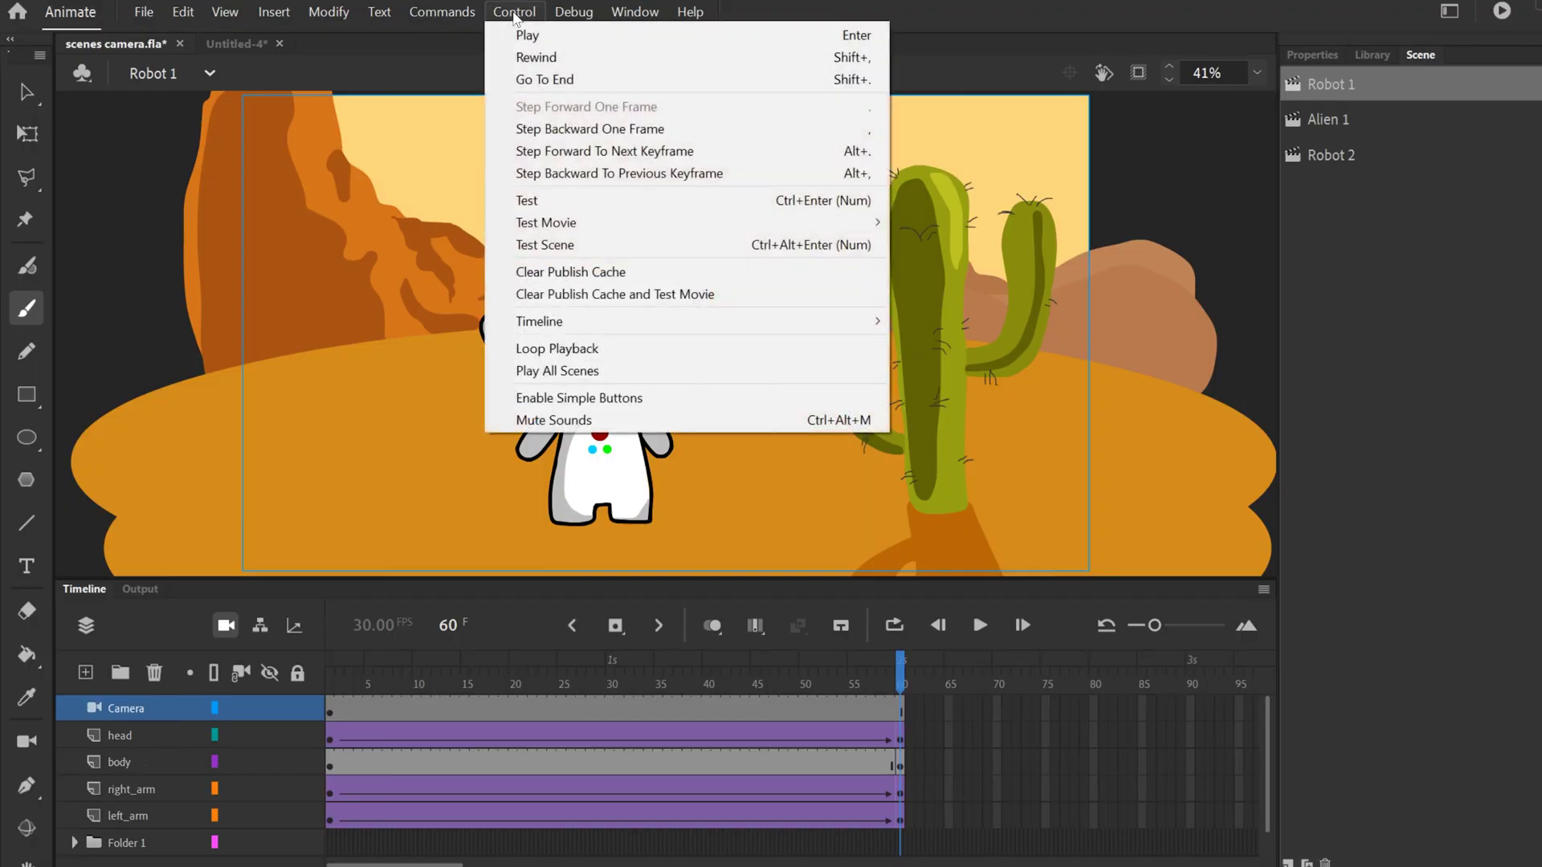
click(541, 200)
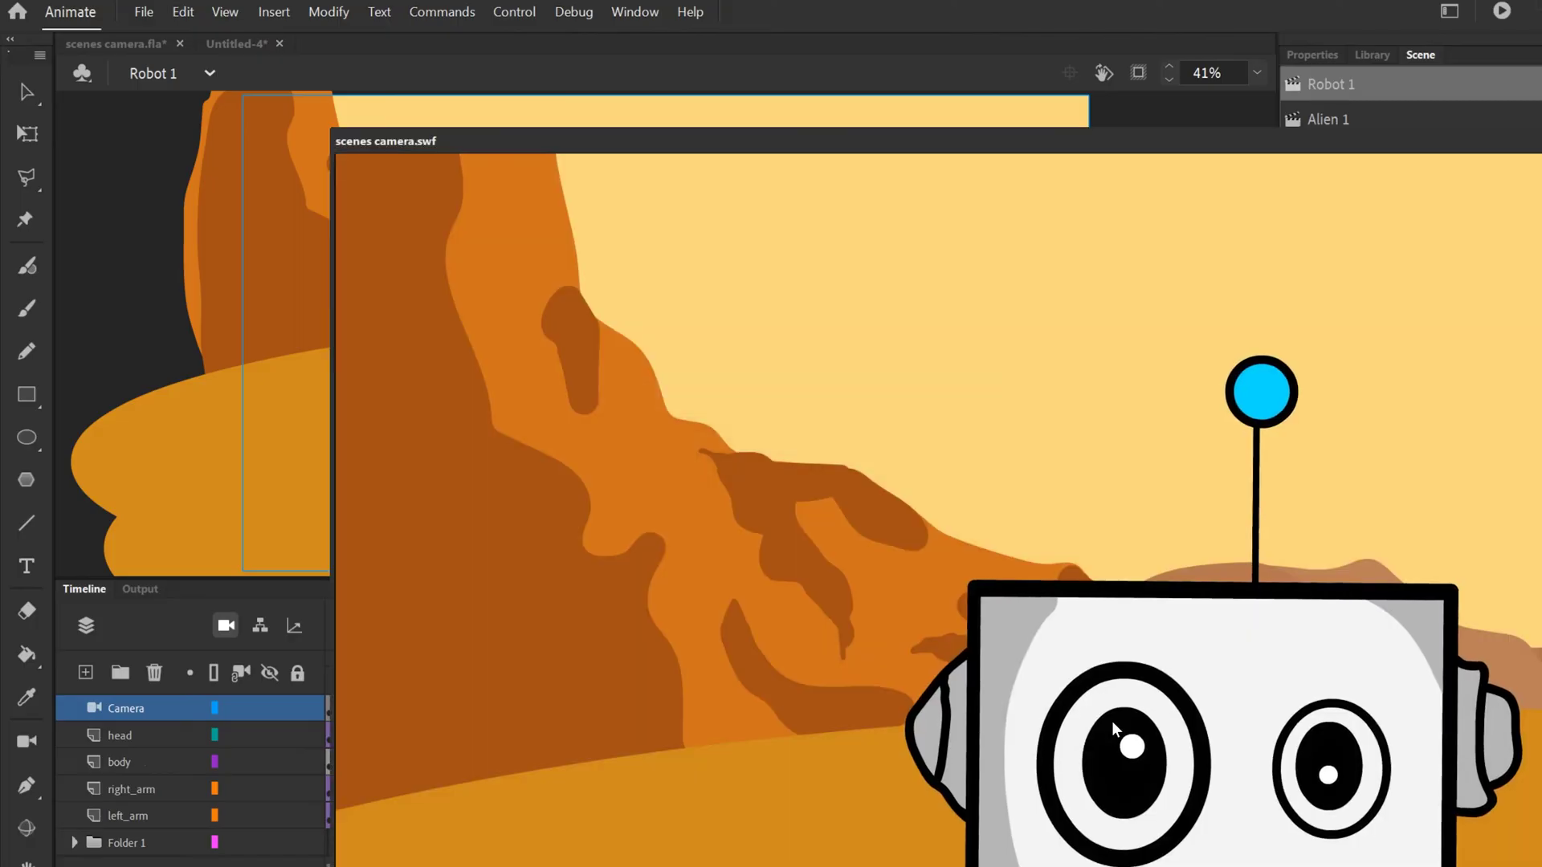
drag(1374, 142, 485, 121)
click(1429, 112)
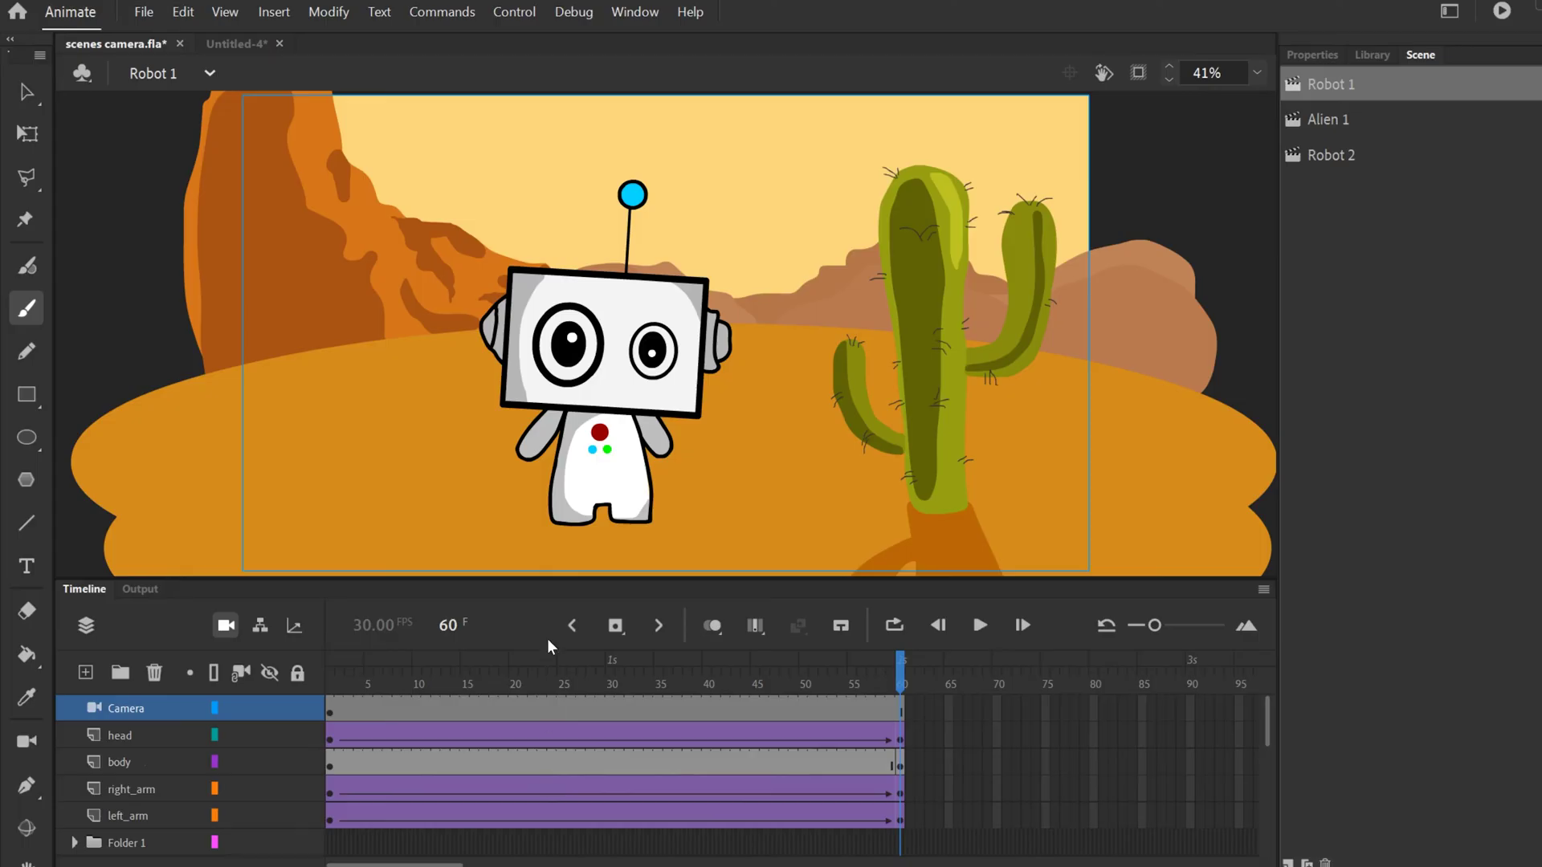
Enlarge the timeline area and compare the layers of Robot 1, including those inside Folder 1, with the layers of Alien 1
drag(544, 580, 553, 464)
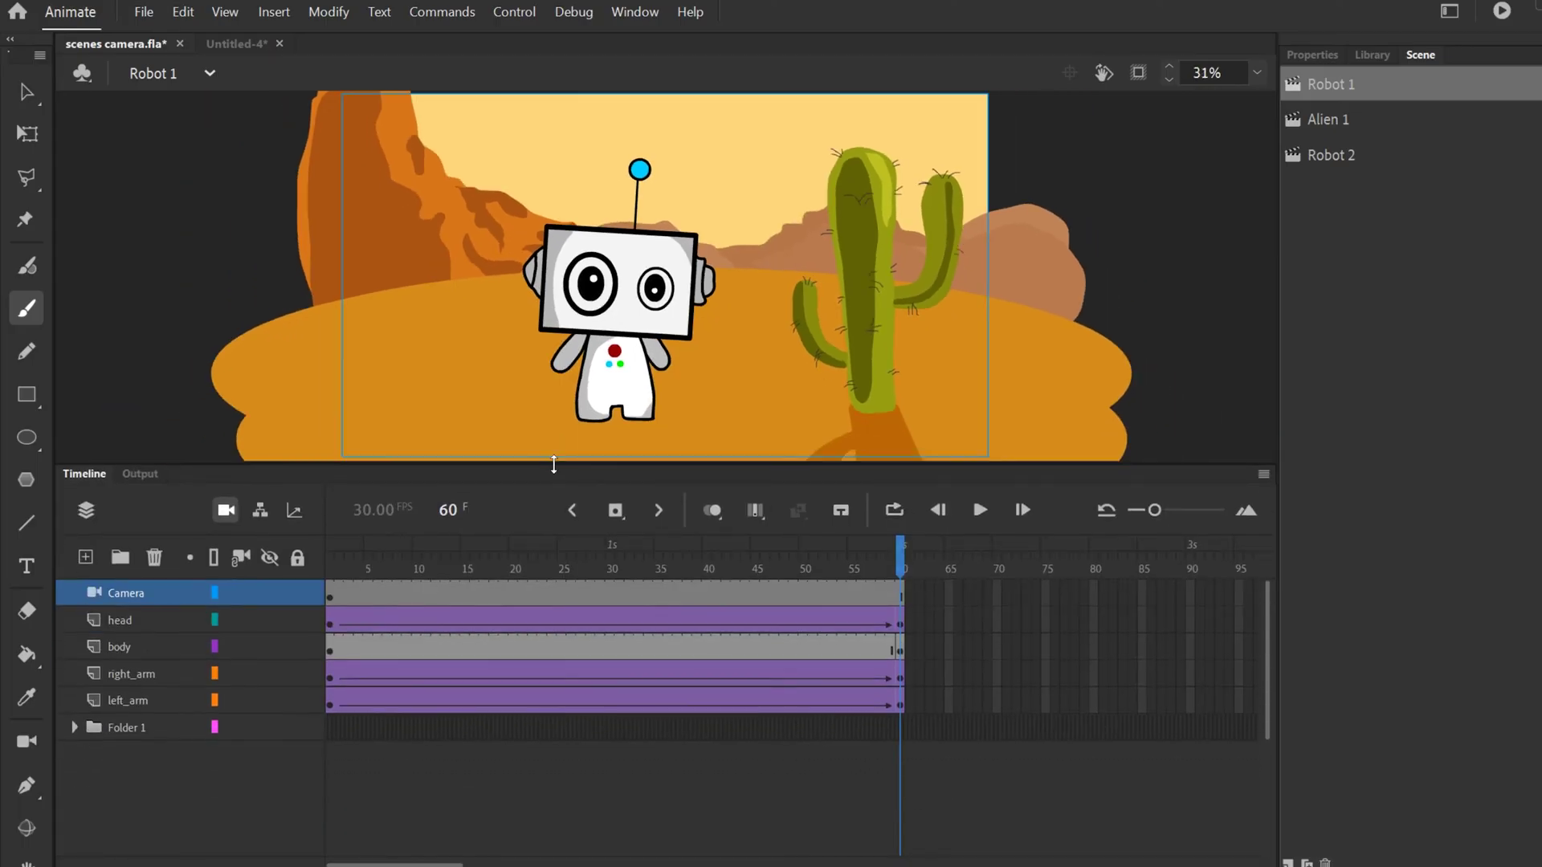
click(74, 726)
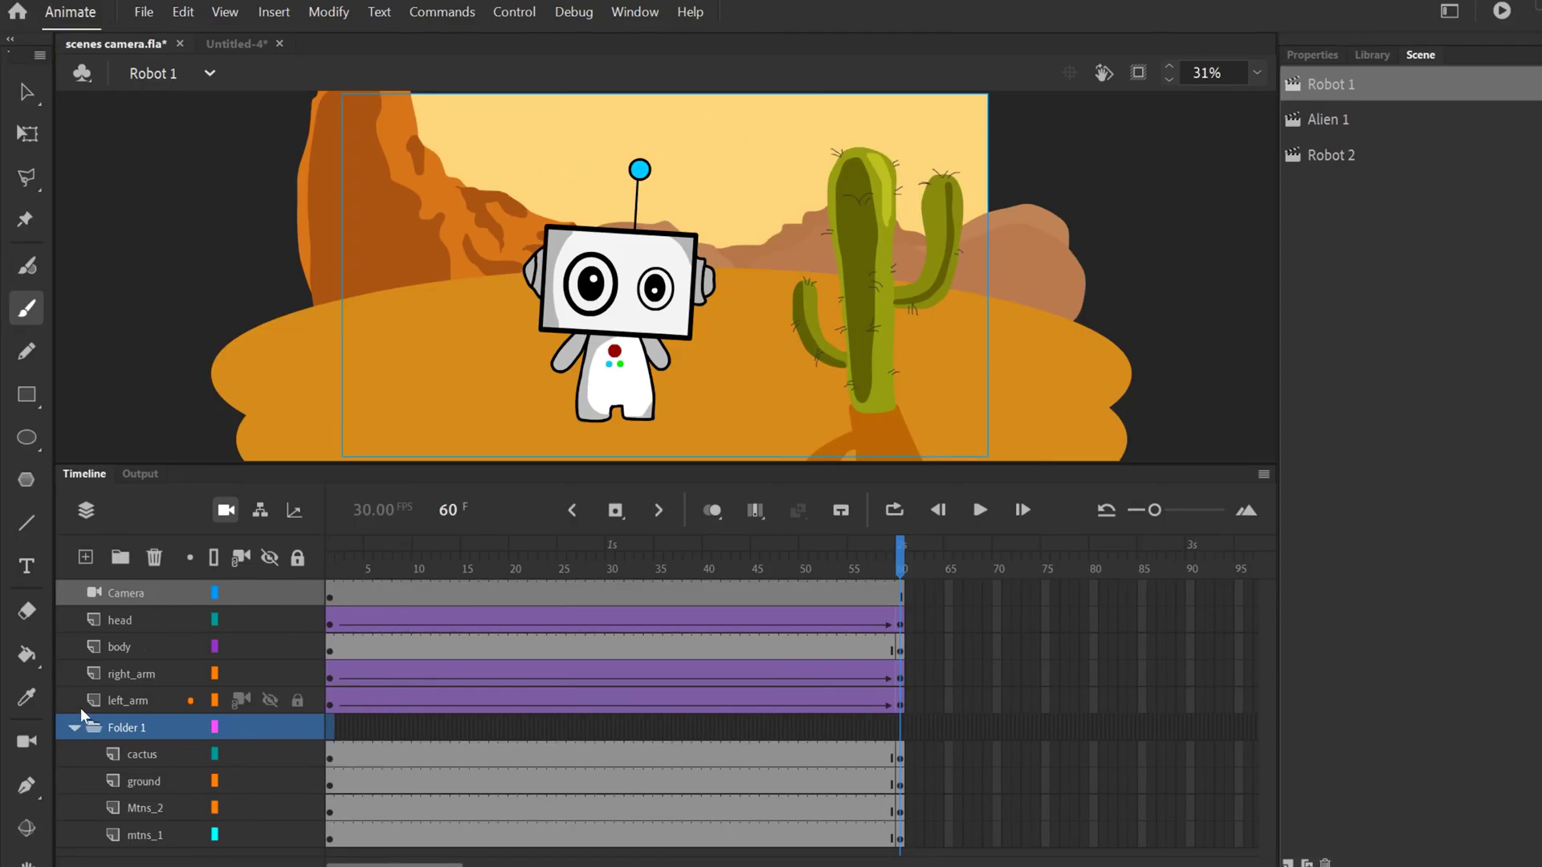
click(74, 727)
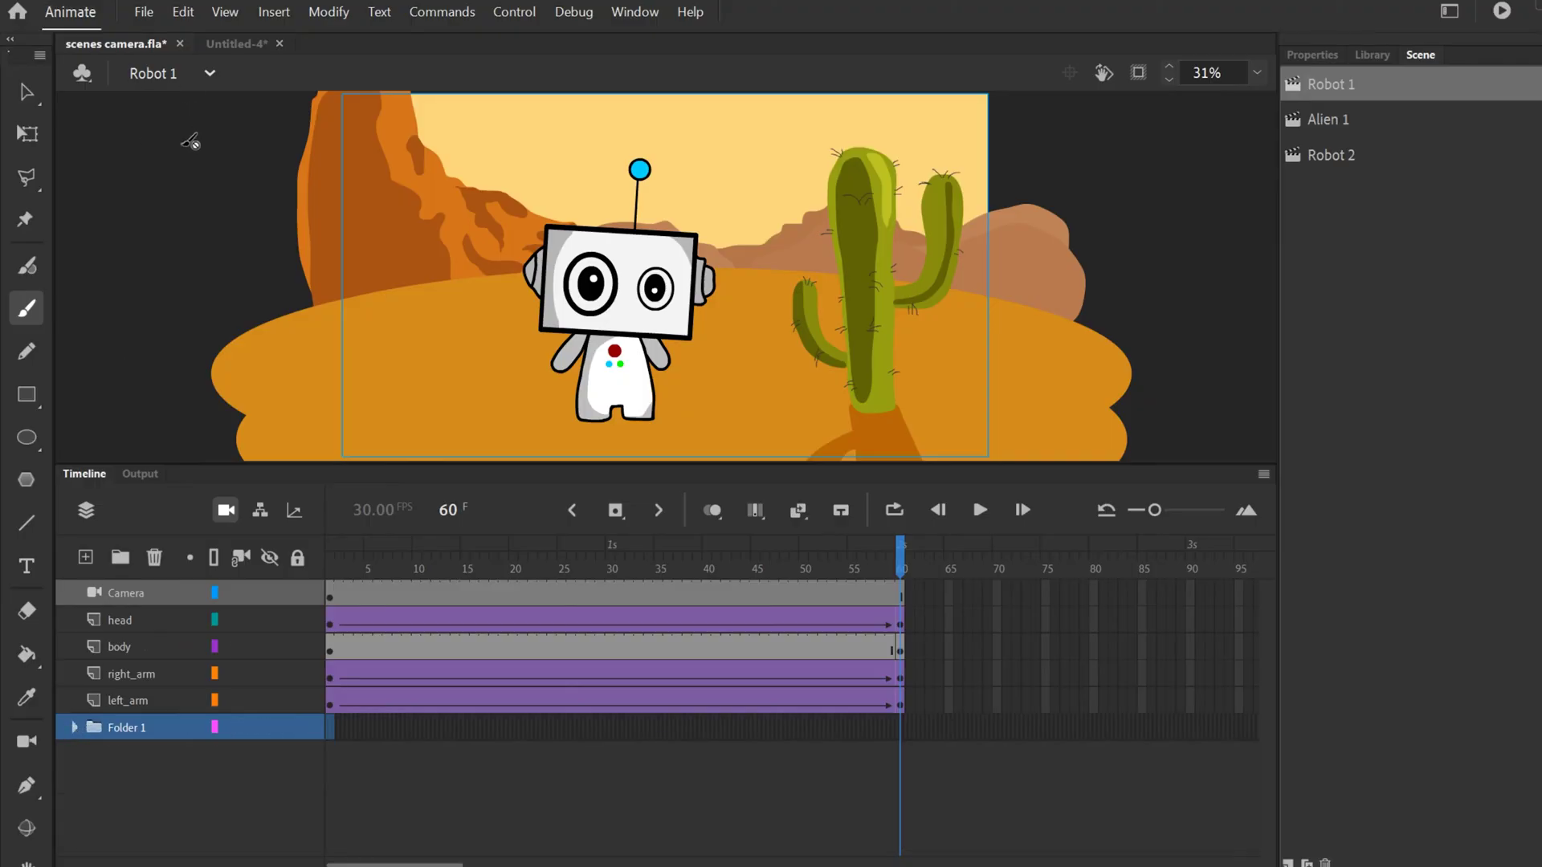
click(1328, 120)
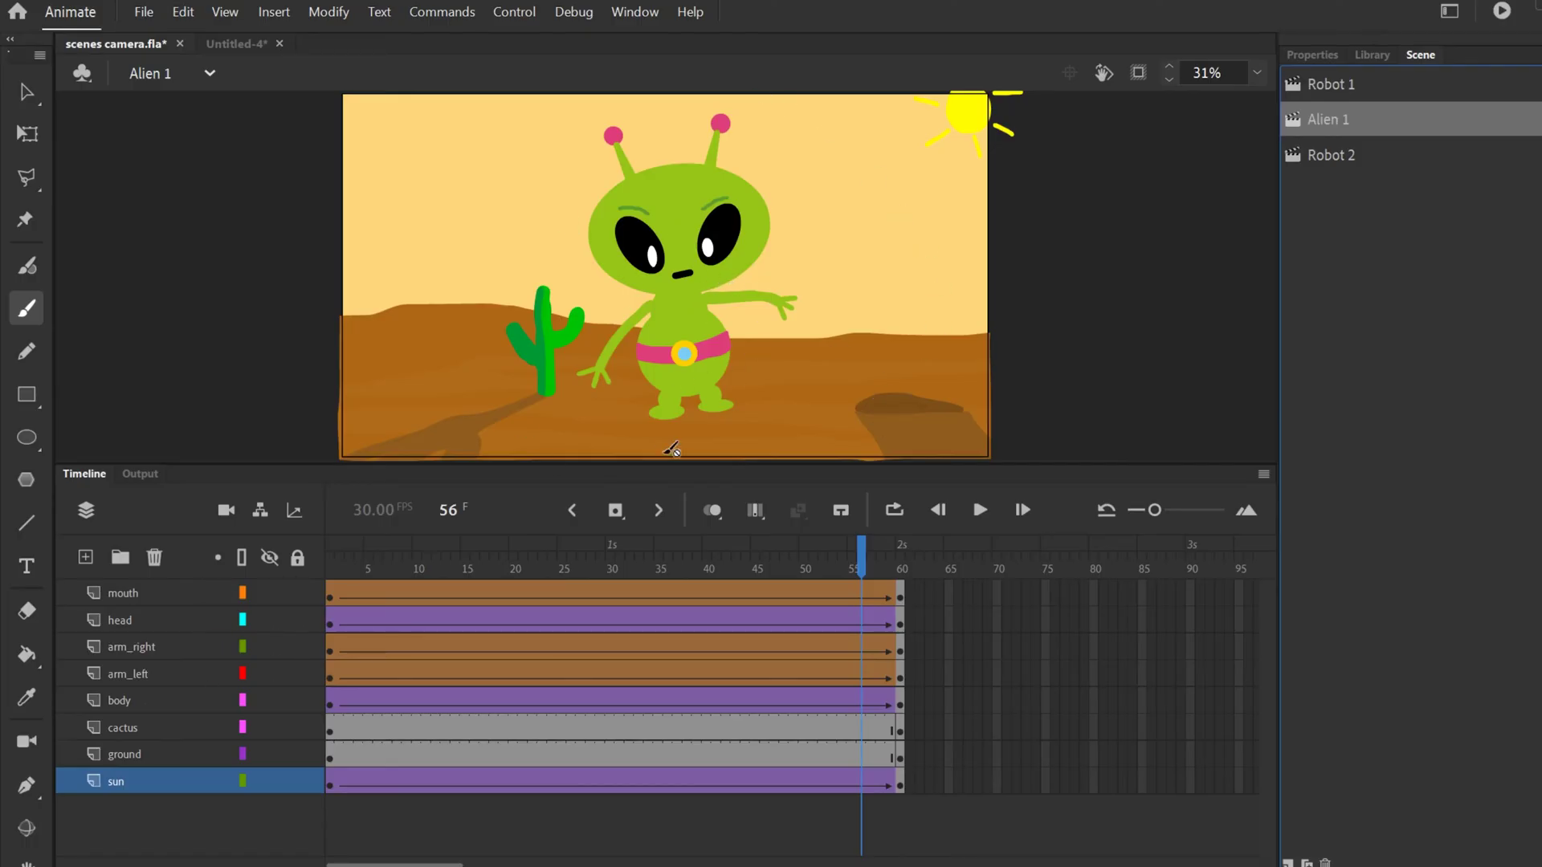
click(1347, 88)
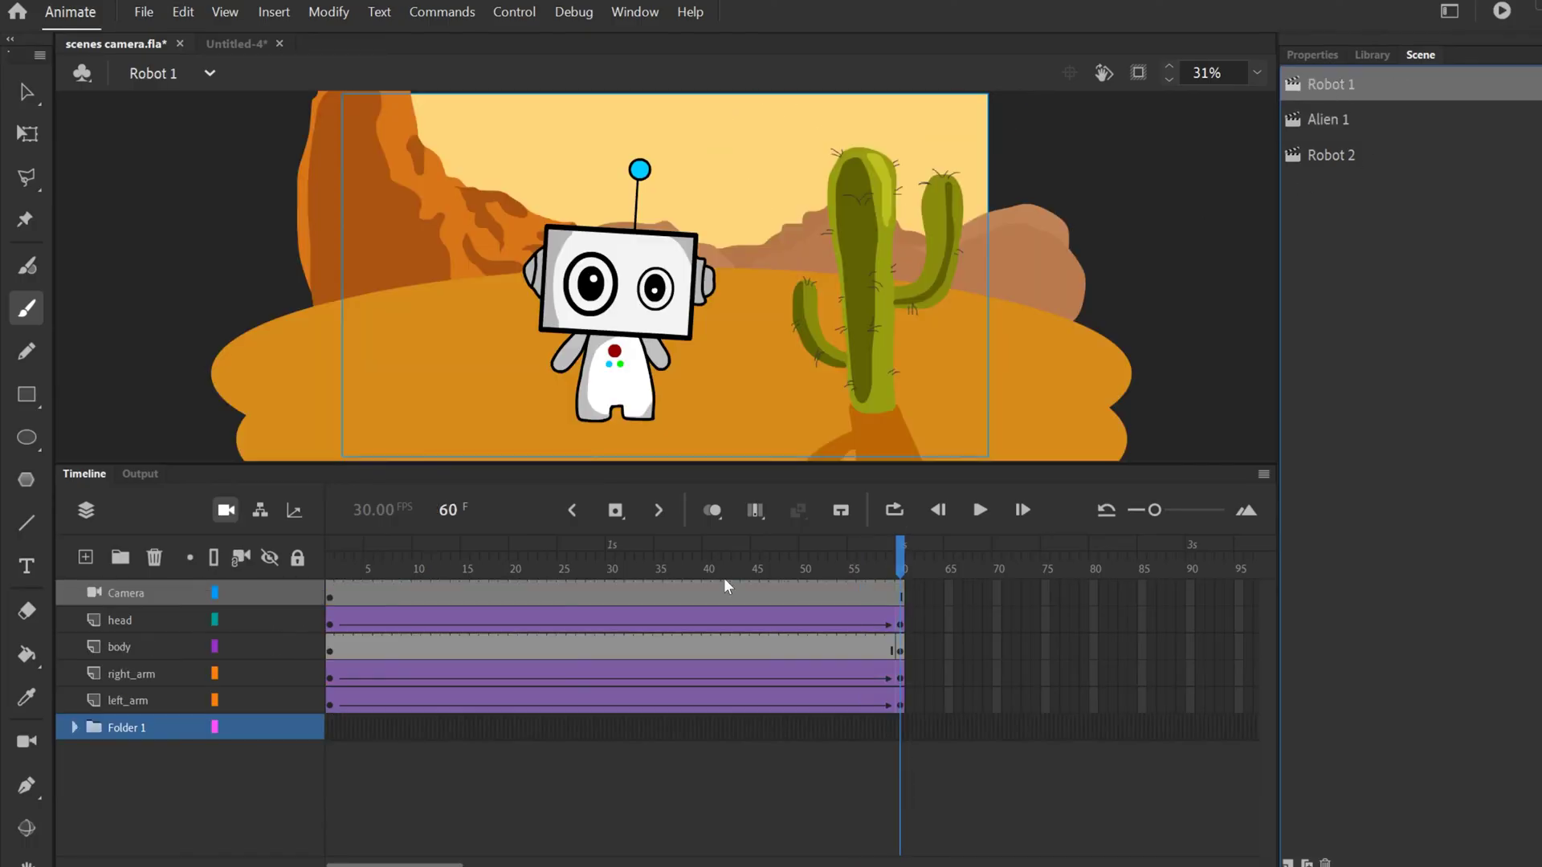
click(74, 727)
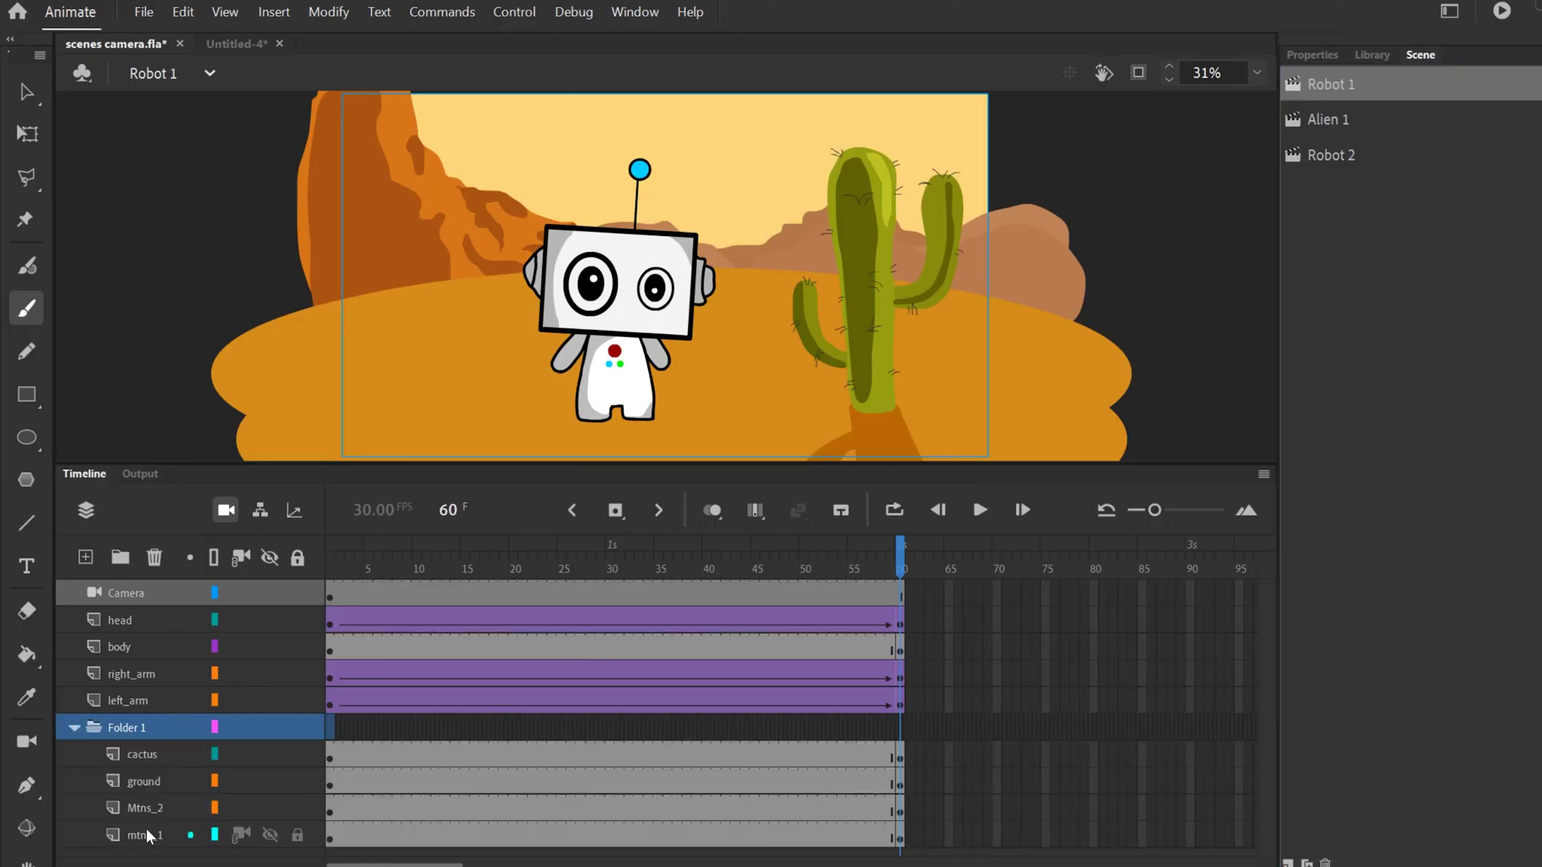
click(74, 727)
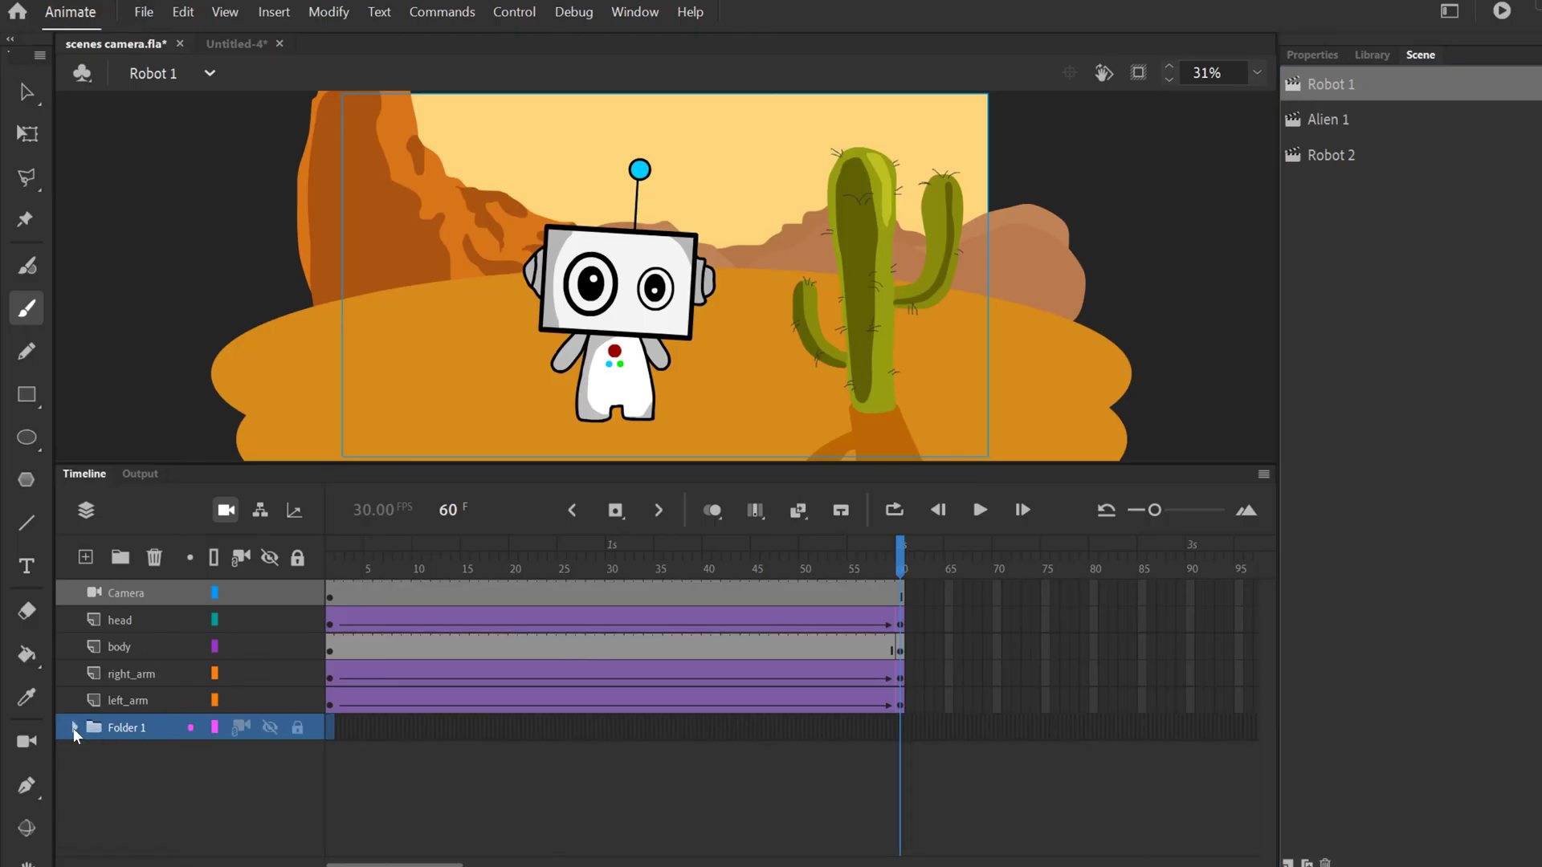
click(1321, 122)
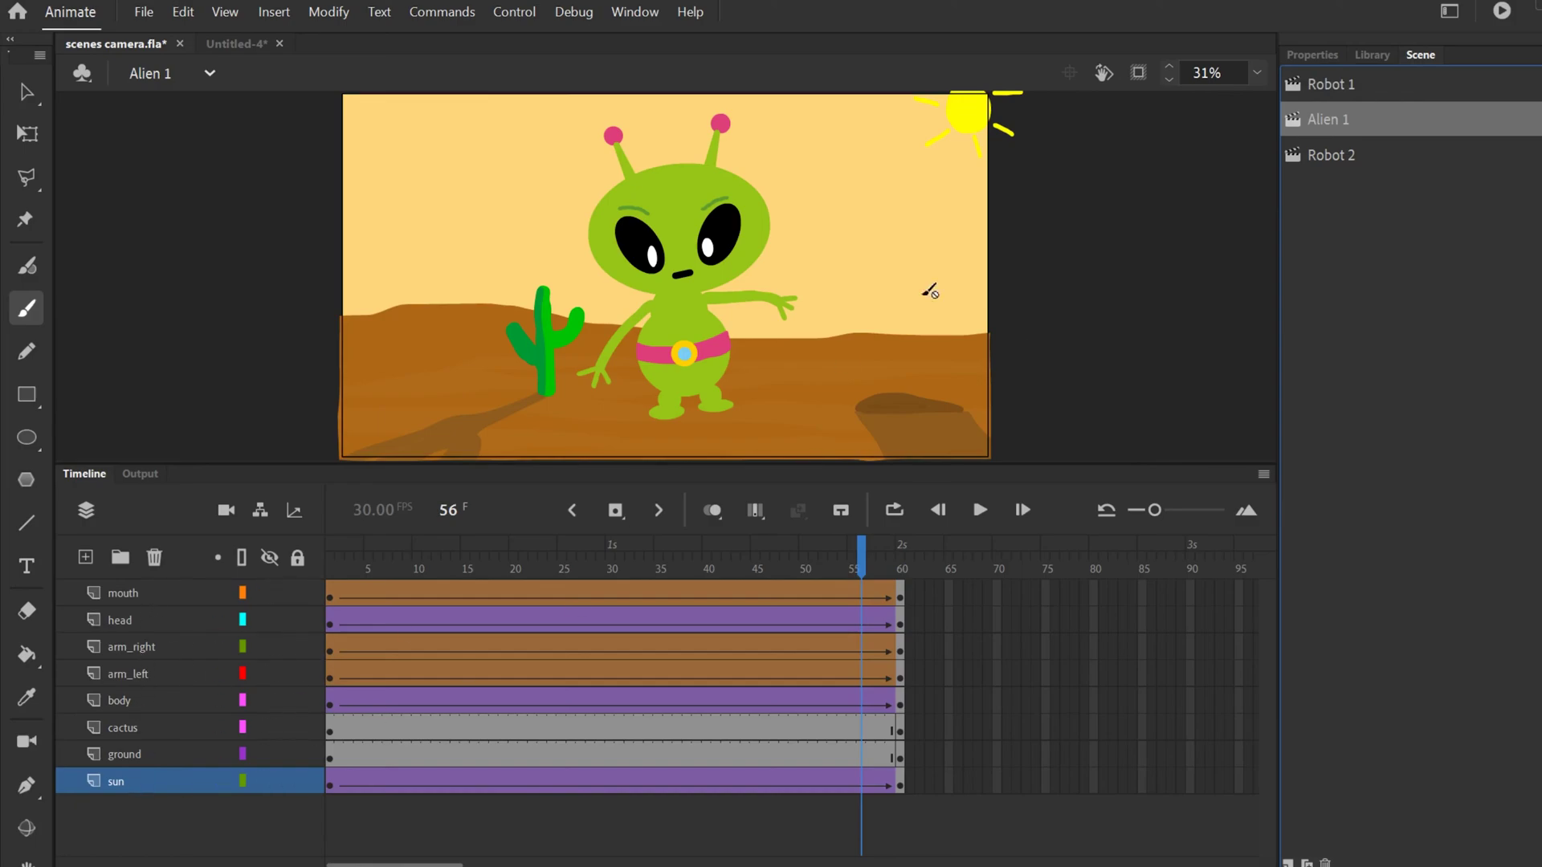
click(1352, 80)
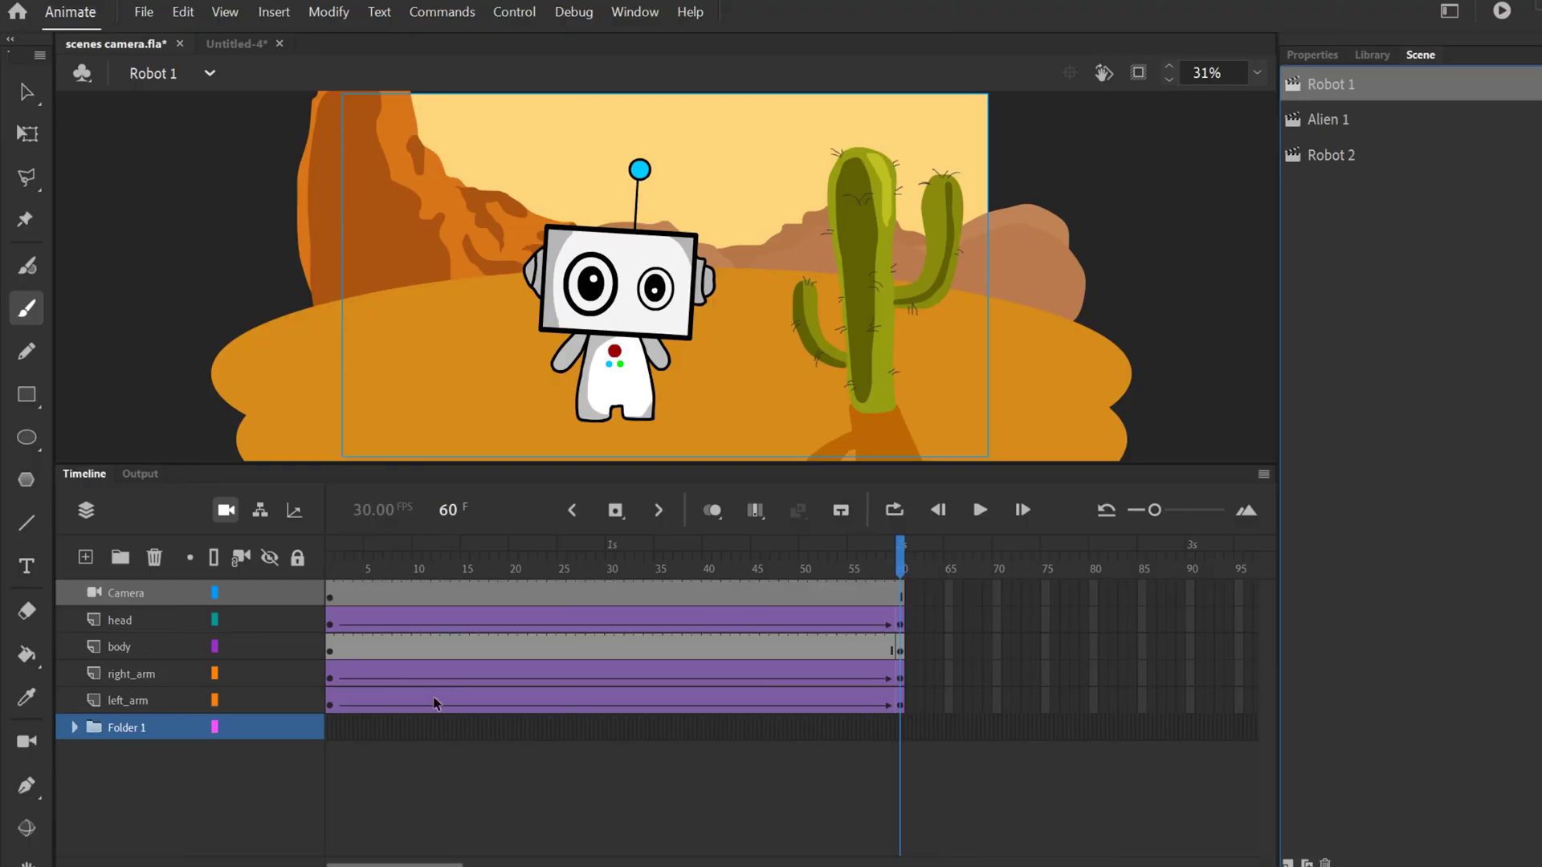
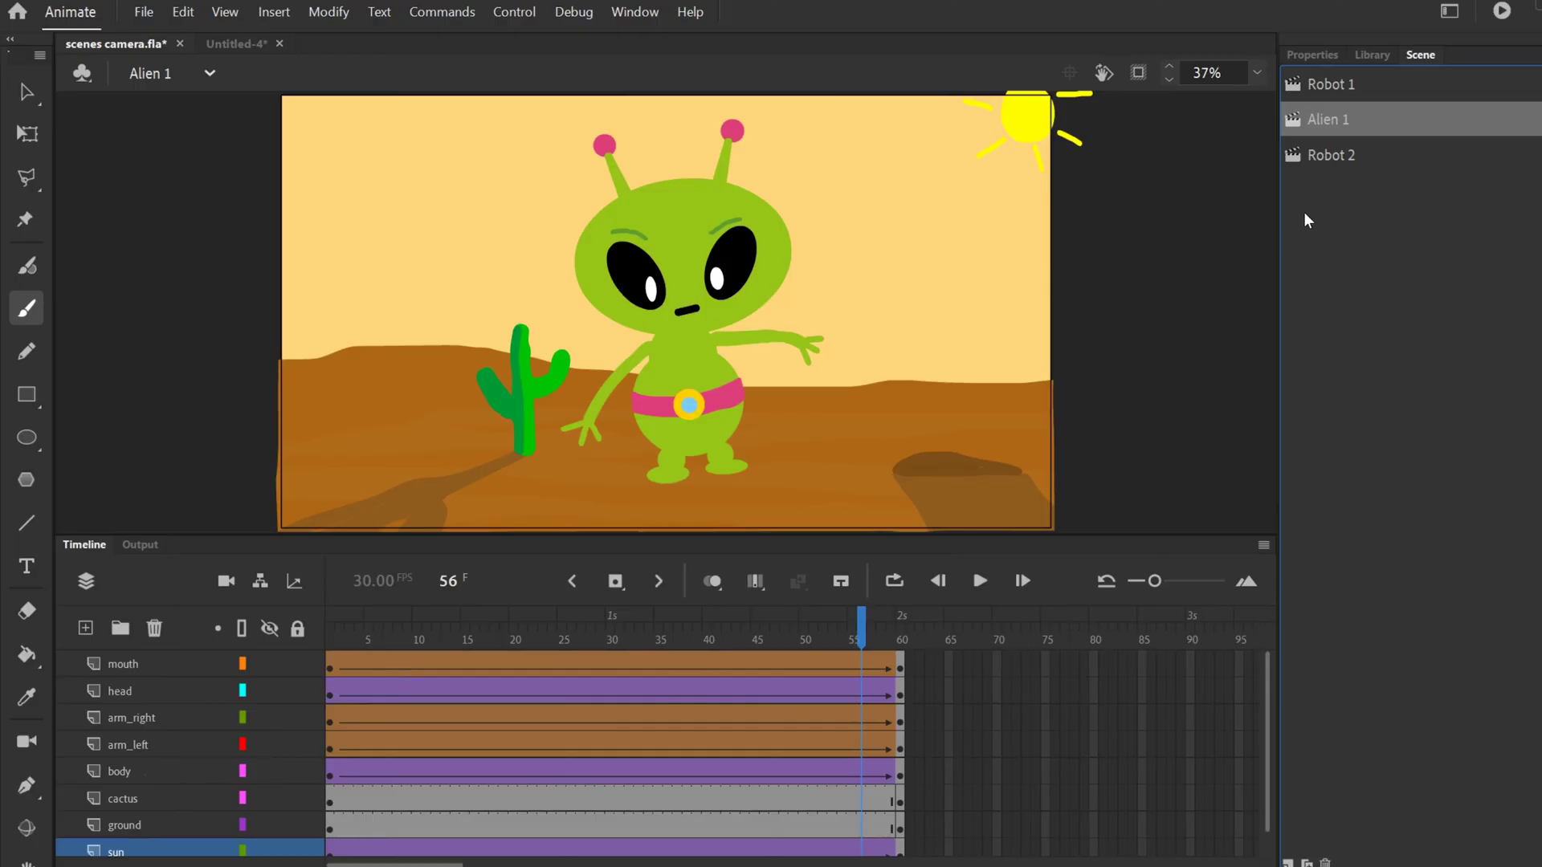
Go through the Robot 1, Alien 1 and Robot 2 scenes twice to review the scene sequence
click(1333, 83)
click(1329, 119)
click(1328, 155)
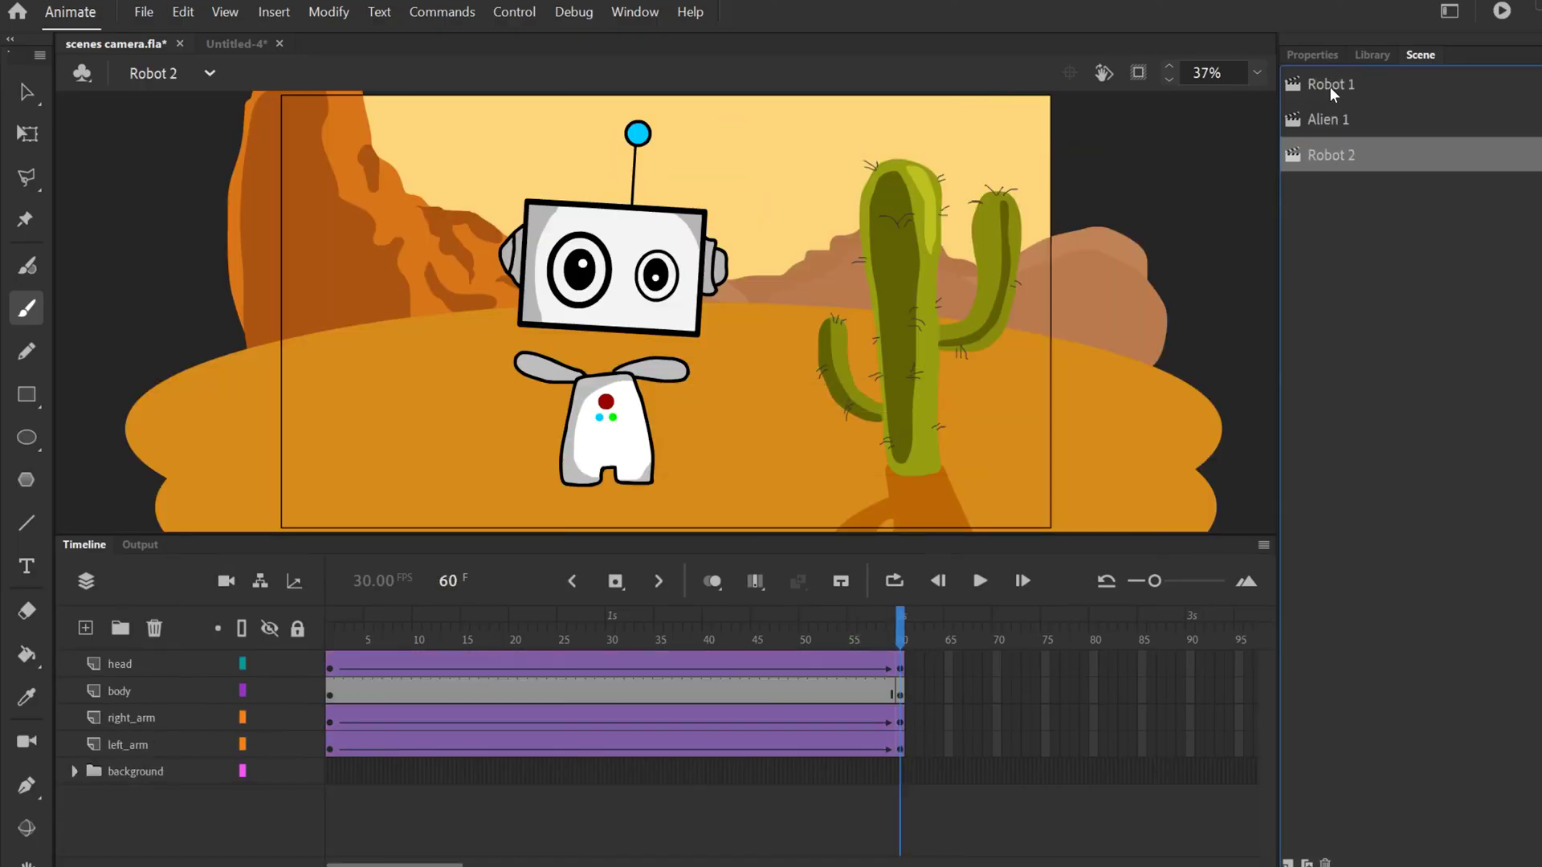
click(1332, 85)
click(1325, 118)
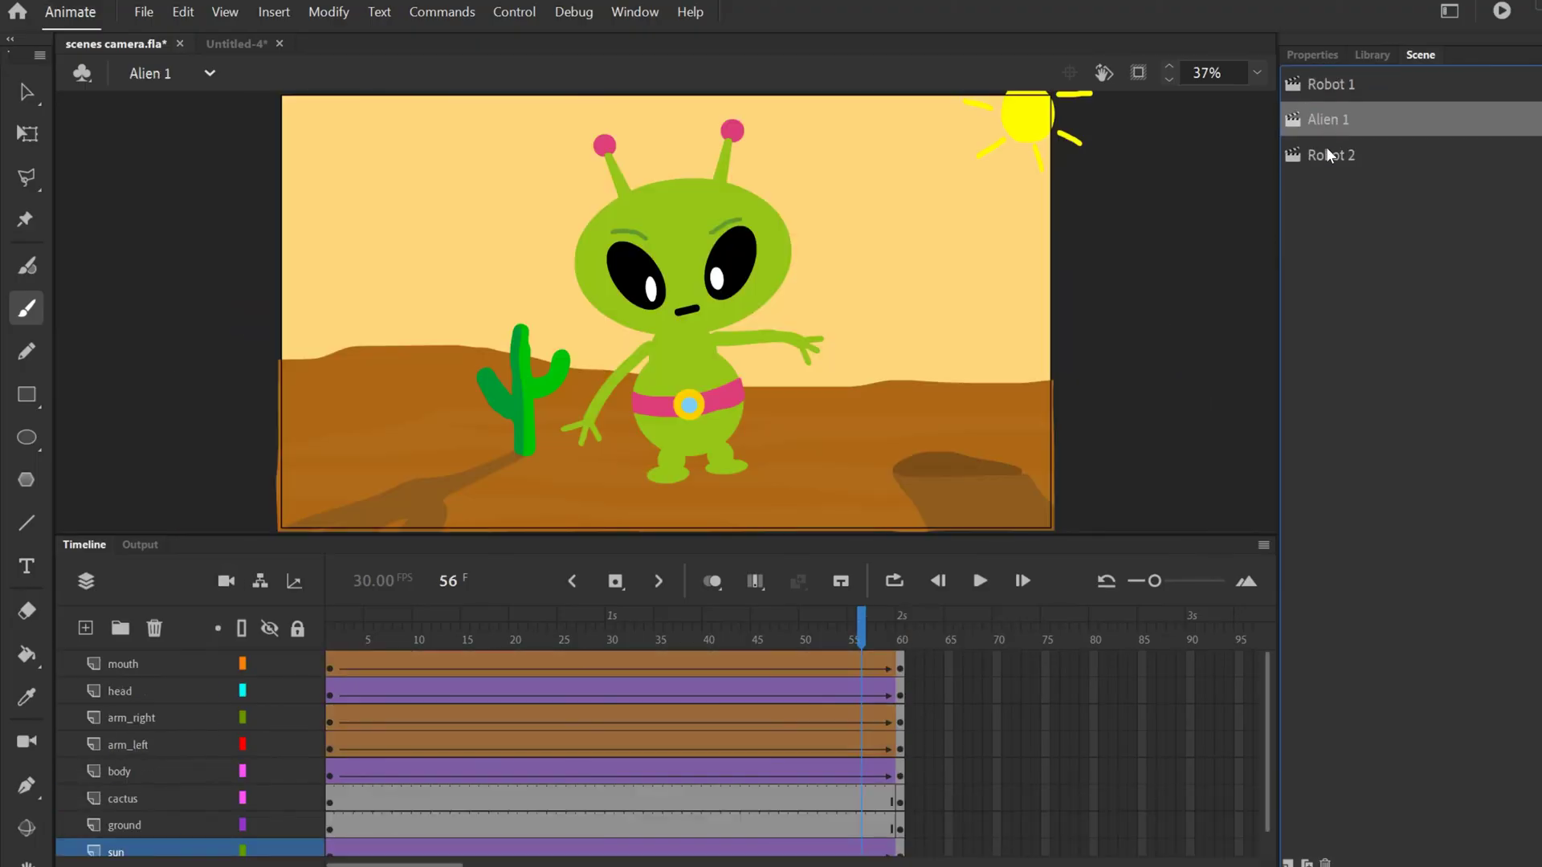
click(1327, 155)
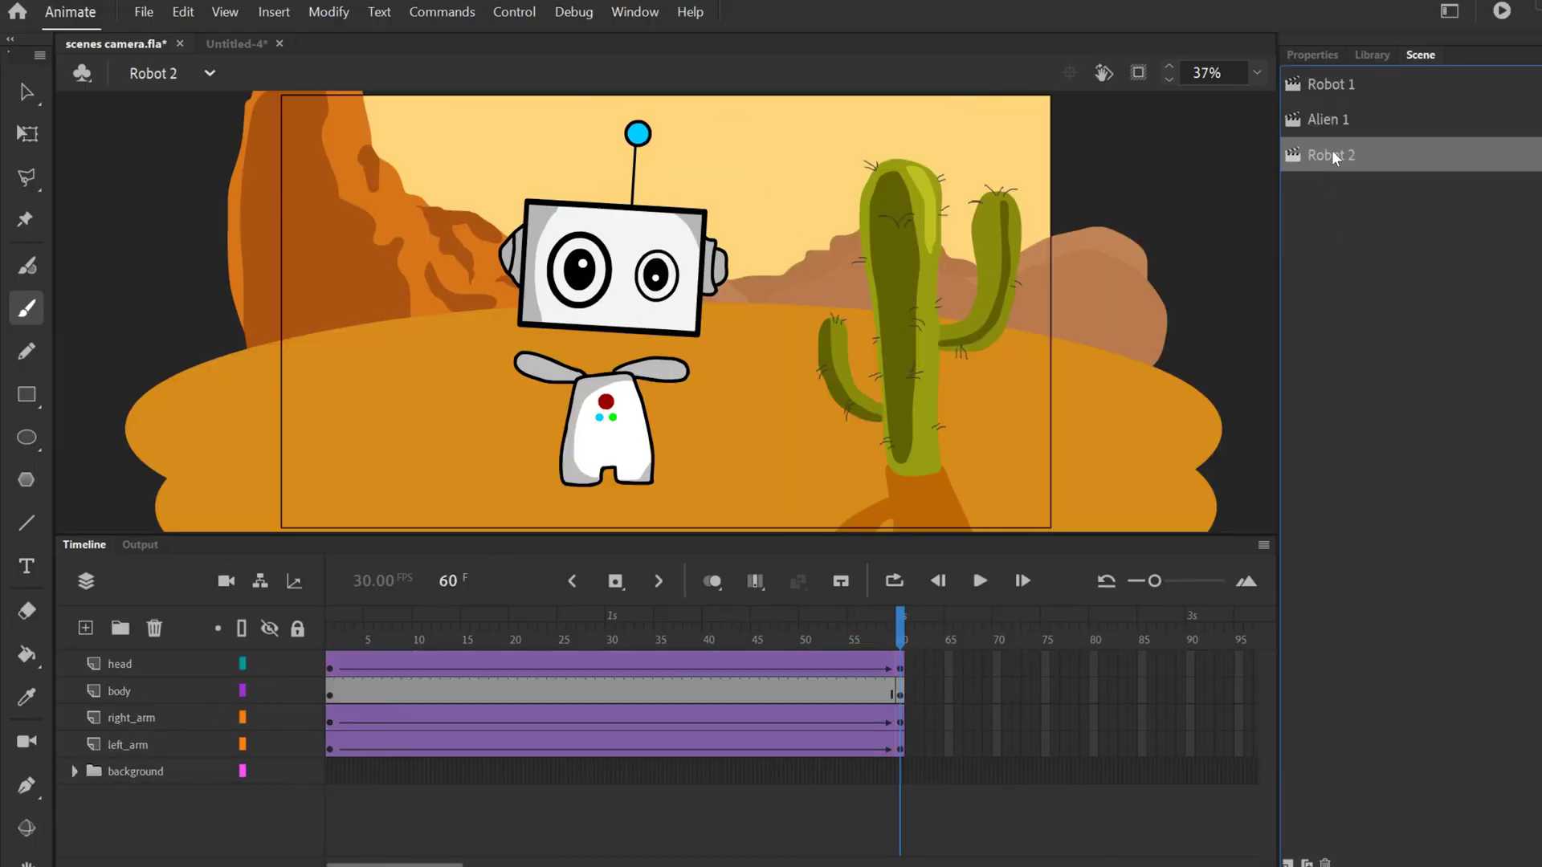
Duplicate the Alien 1 scene and move the copy to the end of the scene order, after Robot 2
click(1323, 119)
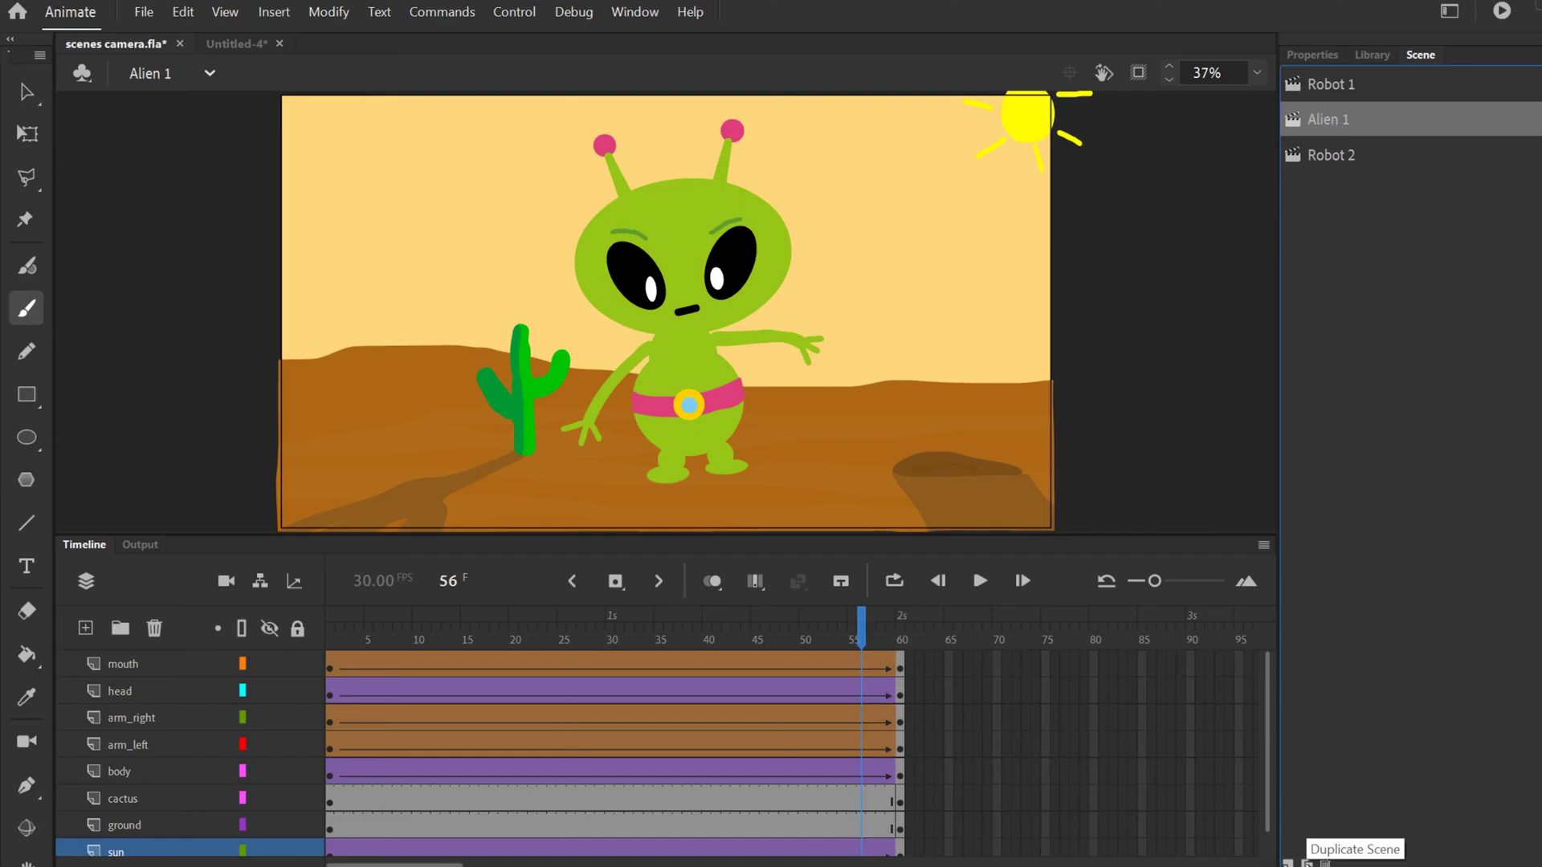
click(1307, 864)
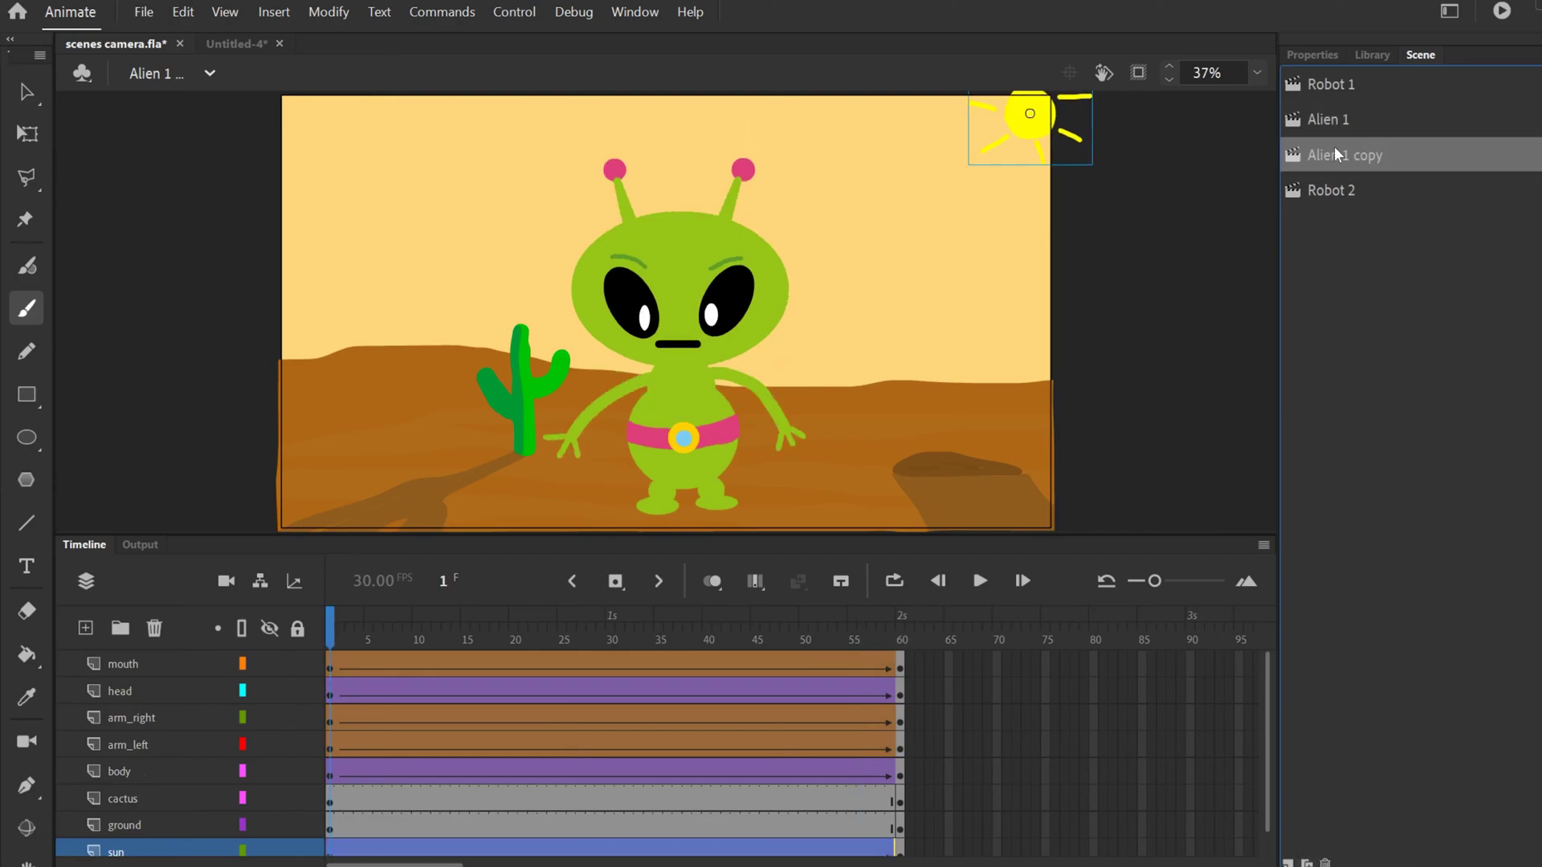
drag(1293, 156, 1317, 200)
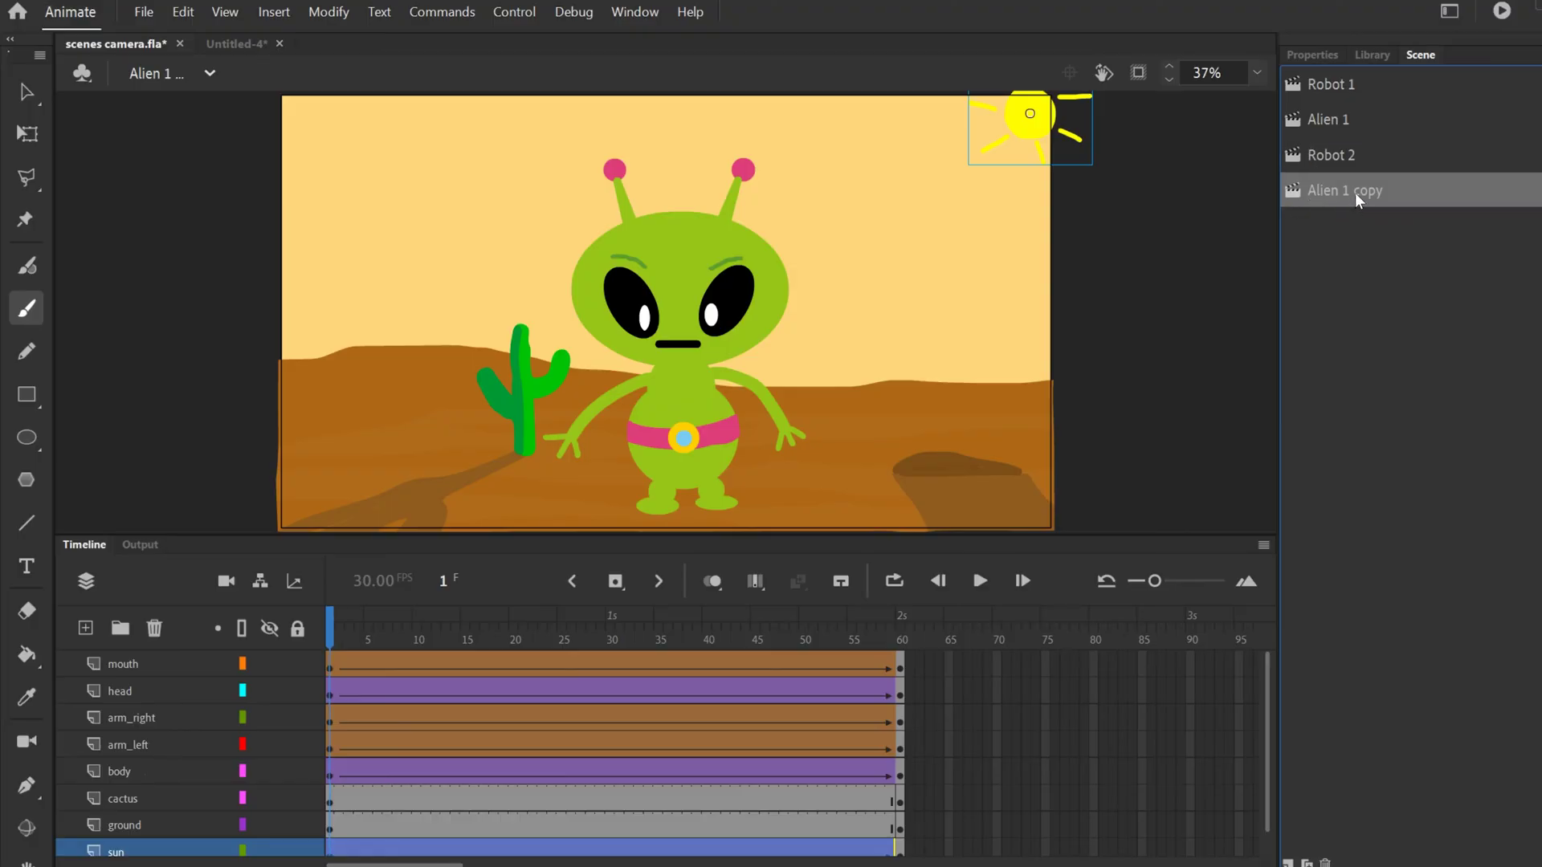
Rename the Alien 1 copy scene as Alien 2 and scrub its timeline back to frame 1
double_click(1355, 193)
drag(1354, 193, 1463, 194)
text(2)
key(Return)
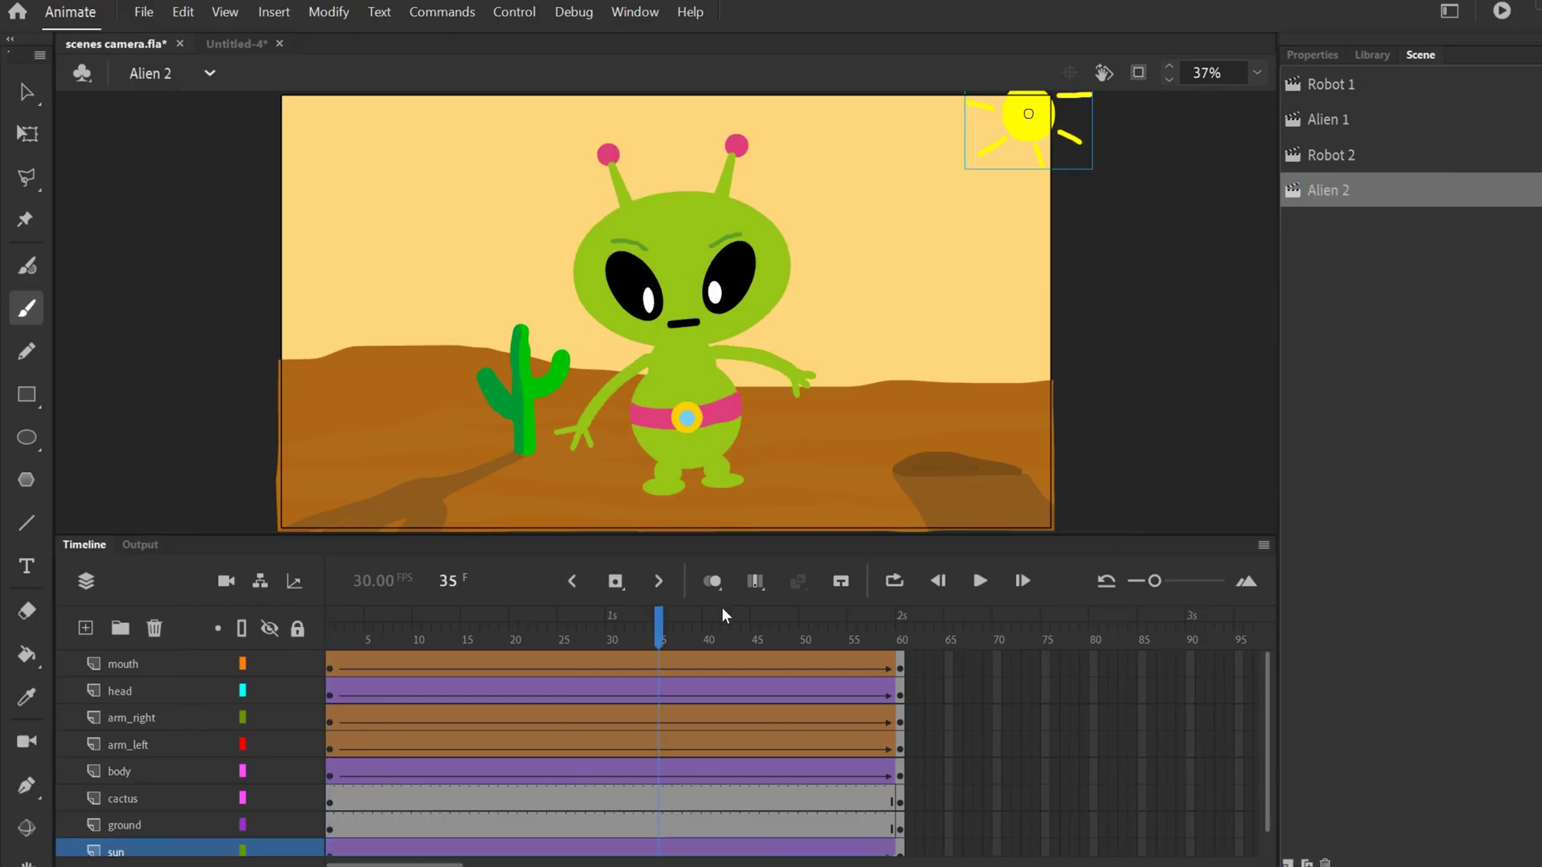
drag(658, 640, 307, 661)
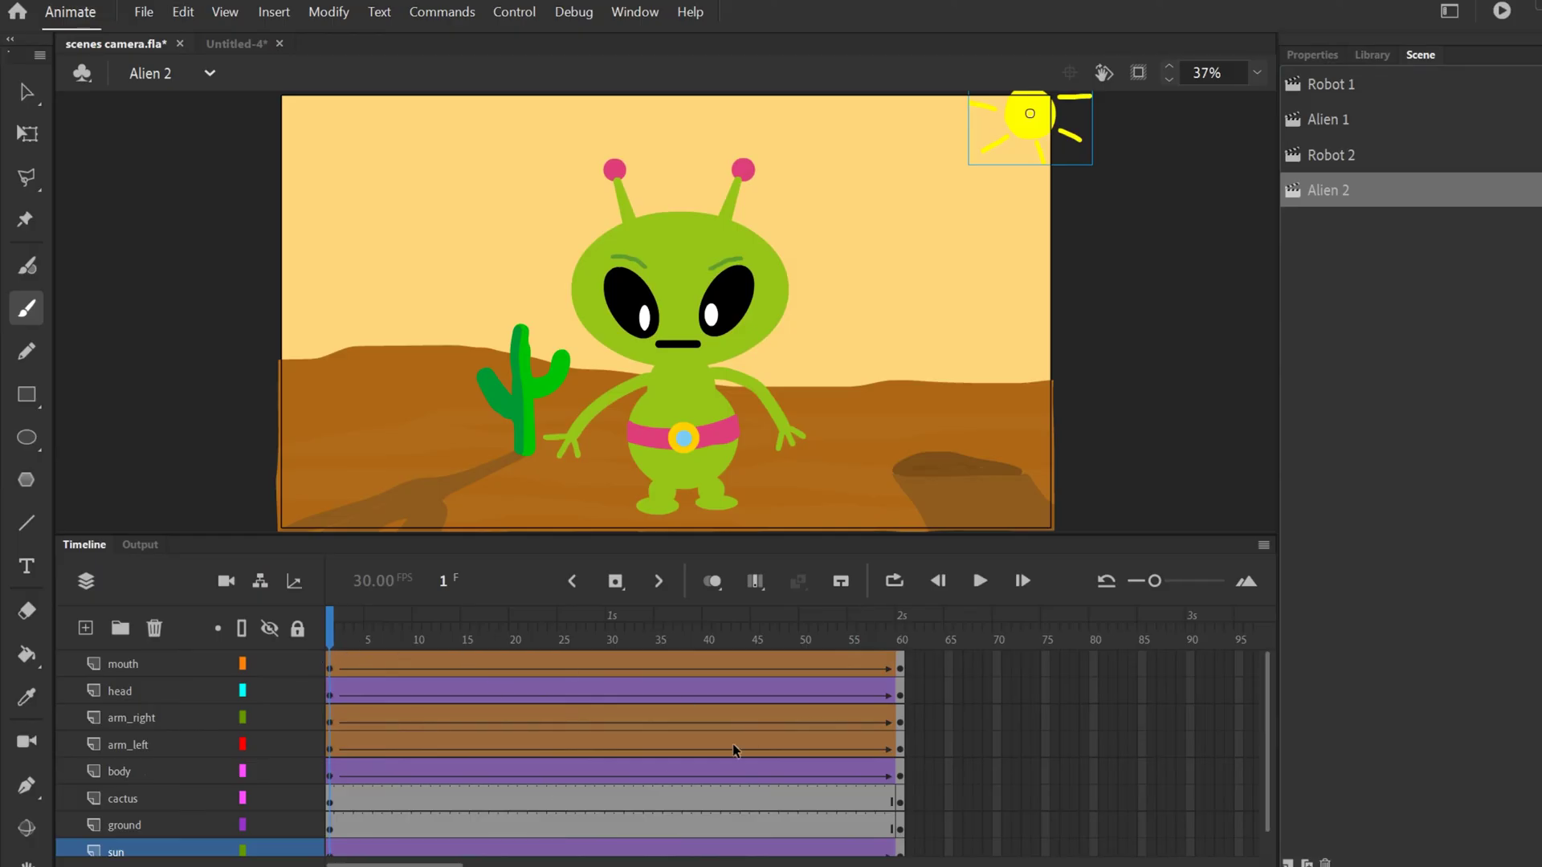
Remove frames 1 to 59 from all layers of Alien 2, keeping only the alien's end pose
drag(734, 532, 742, 421)
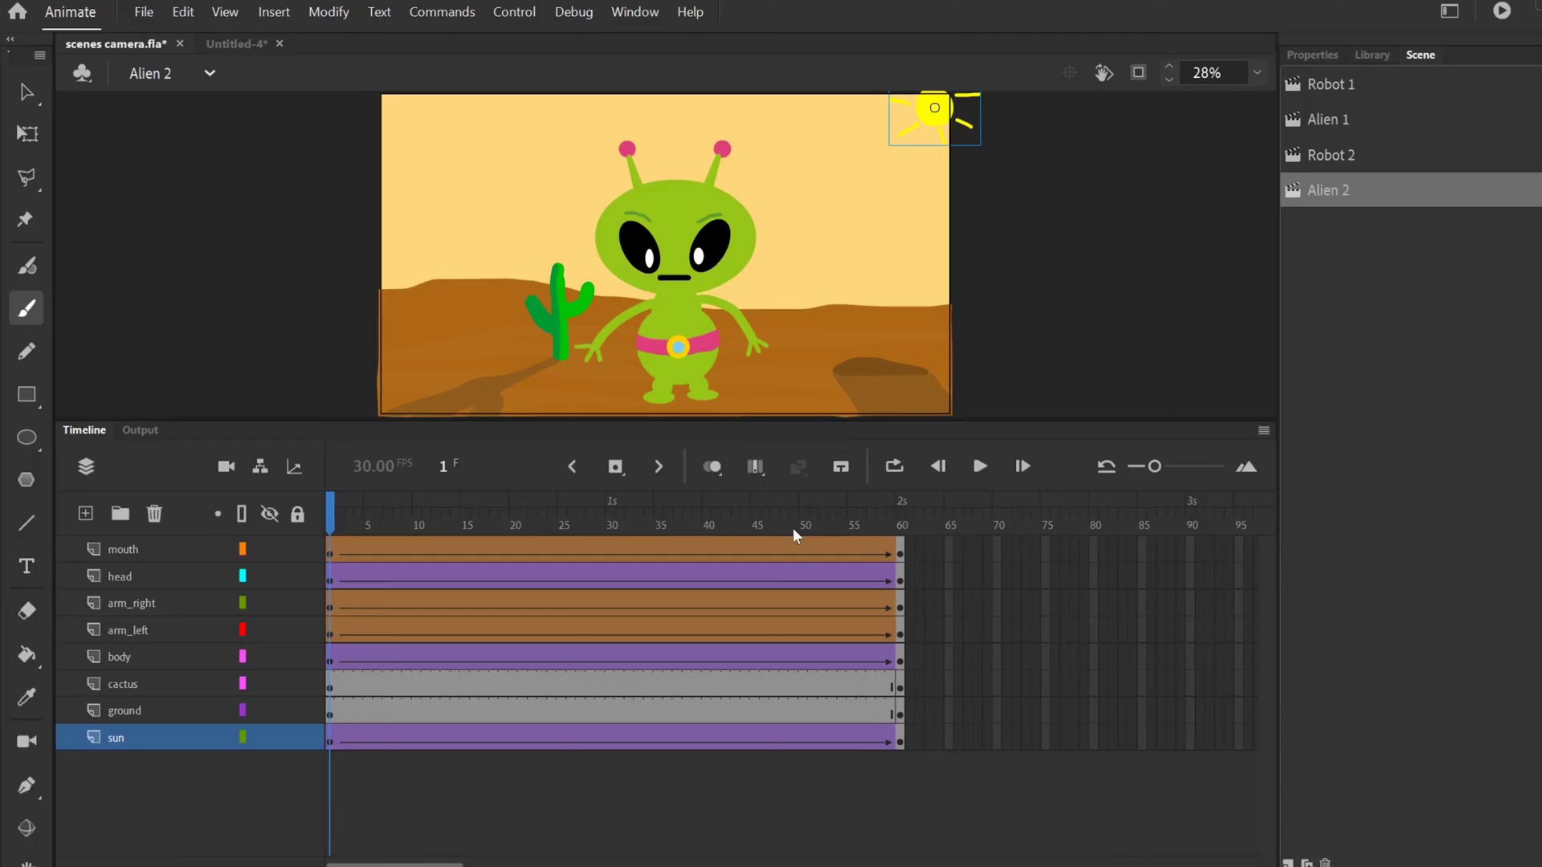
click(900, 554)
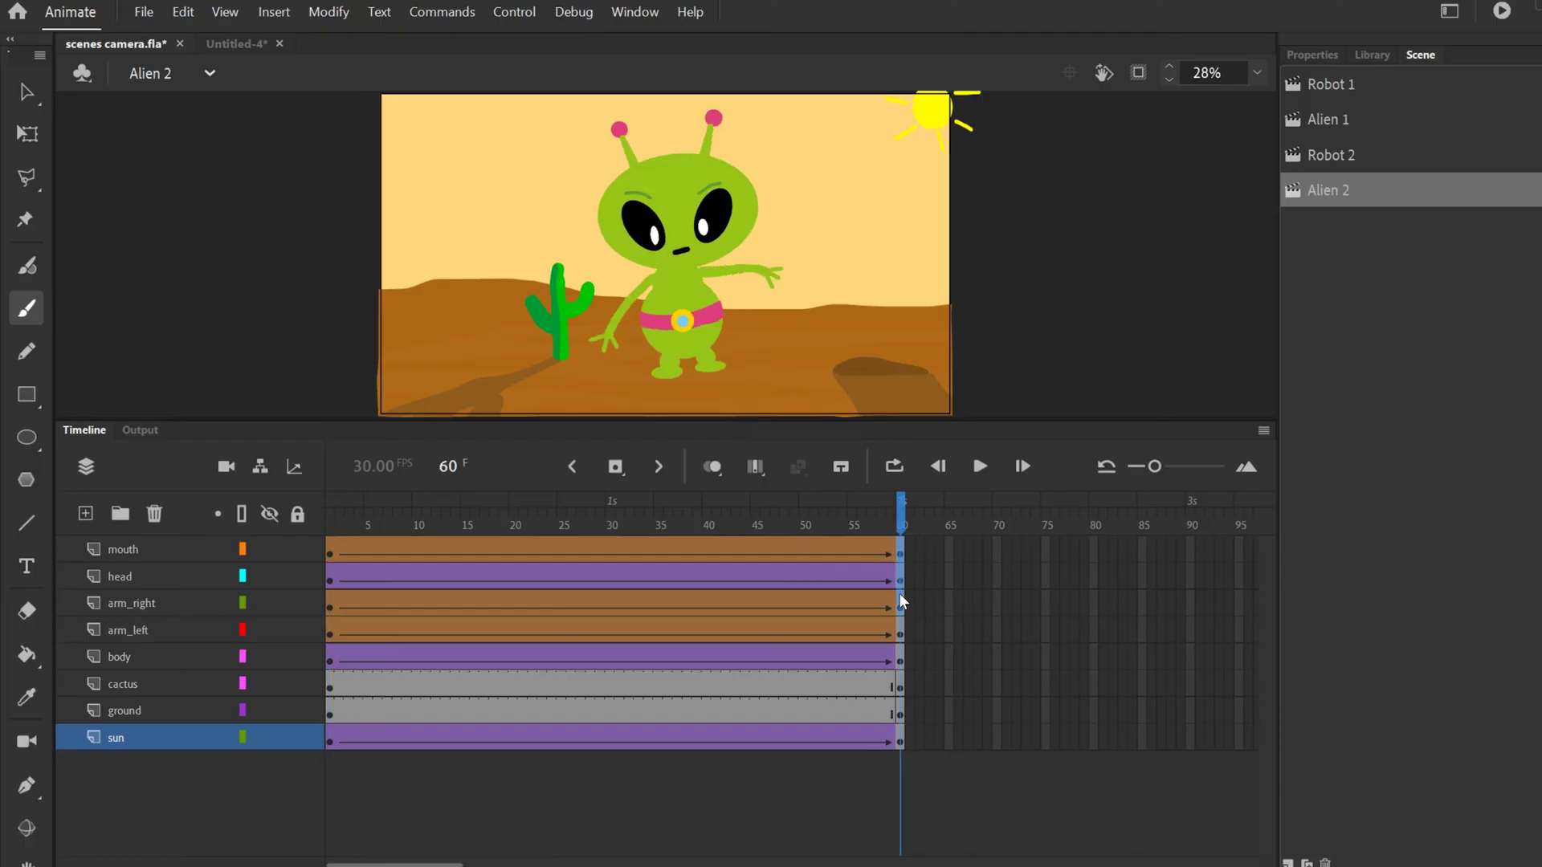
drag(899, 734, 892, 554)
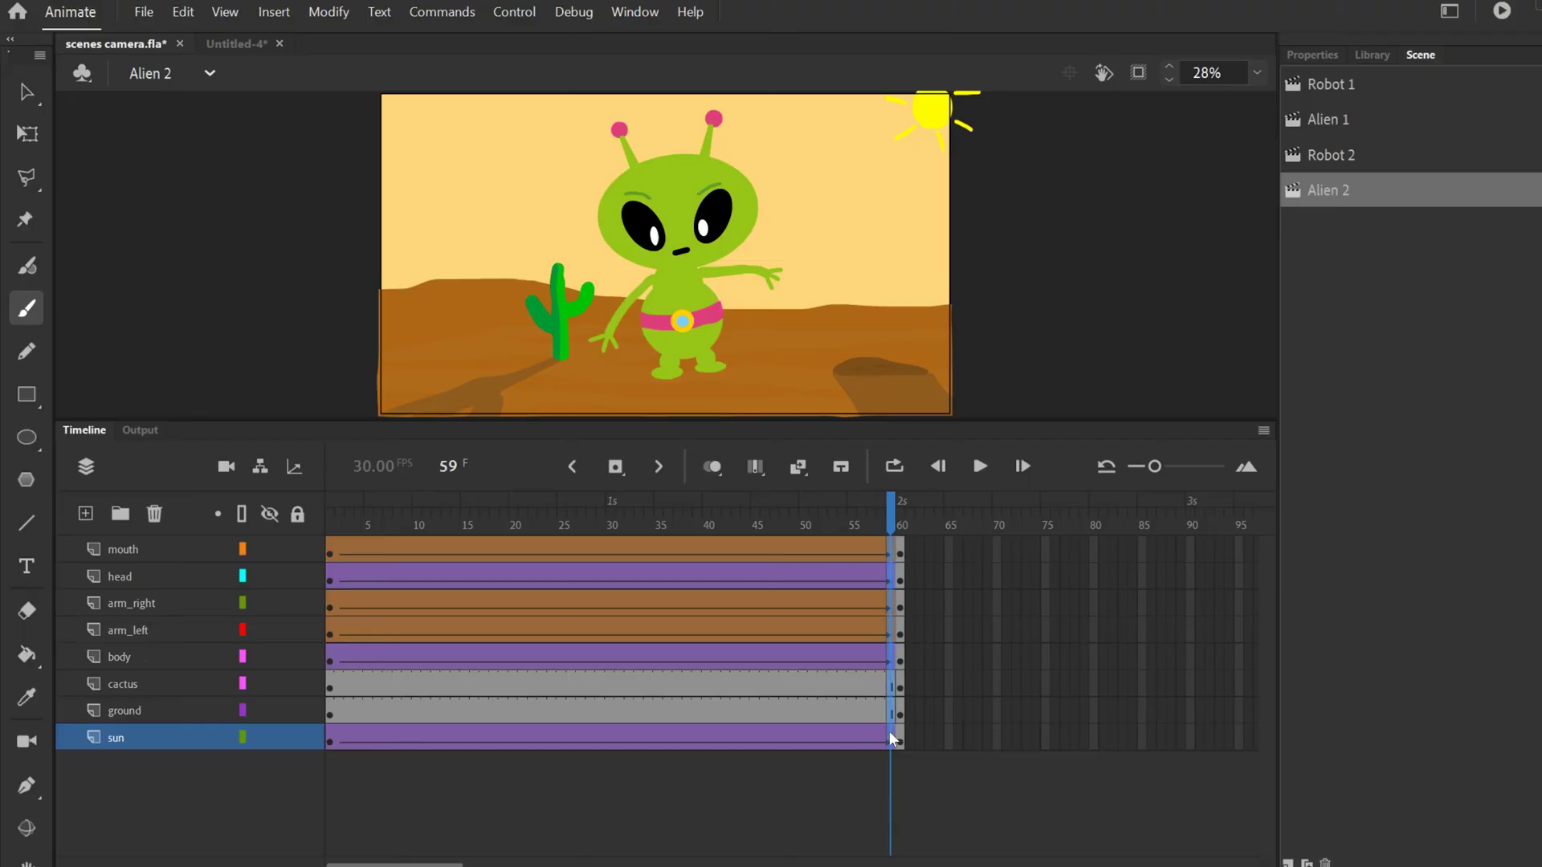
drag(888, 733, 326, 747)
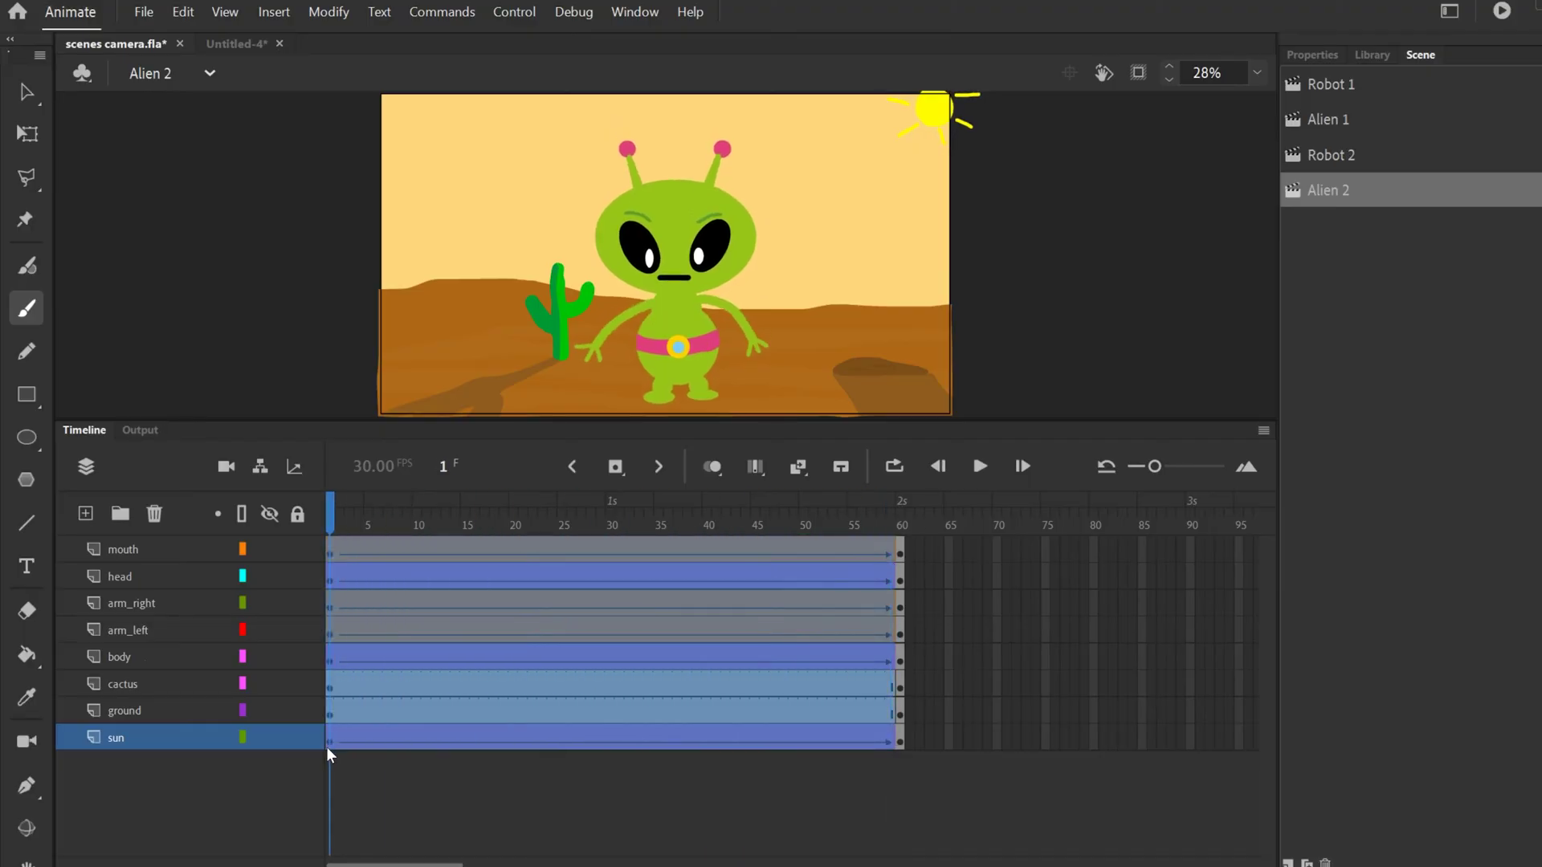
right_click(469, 603)
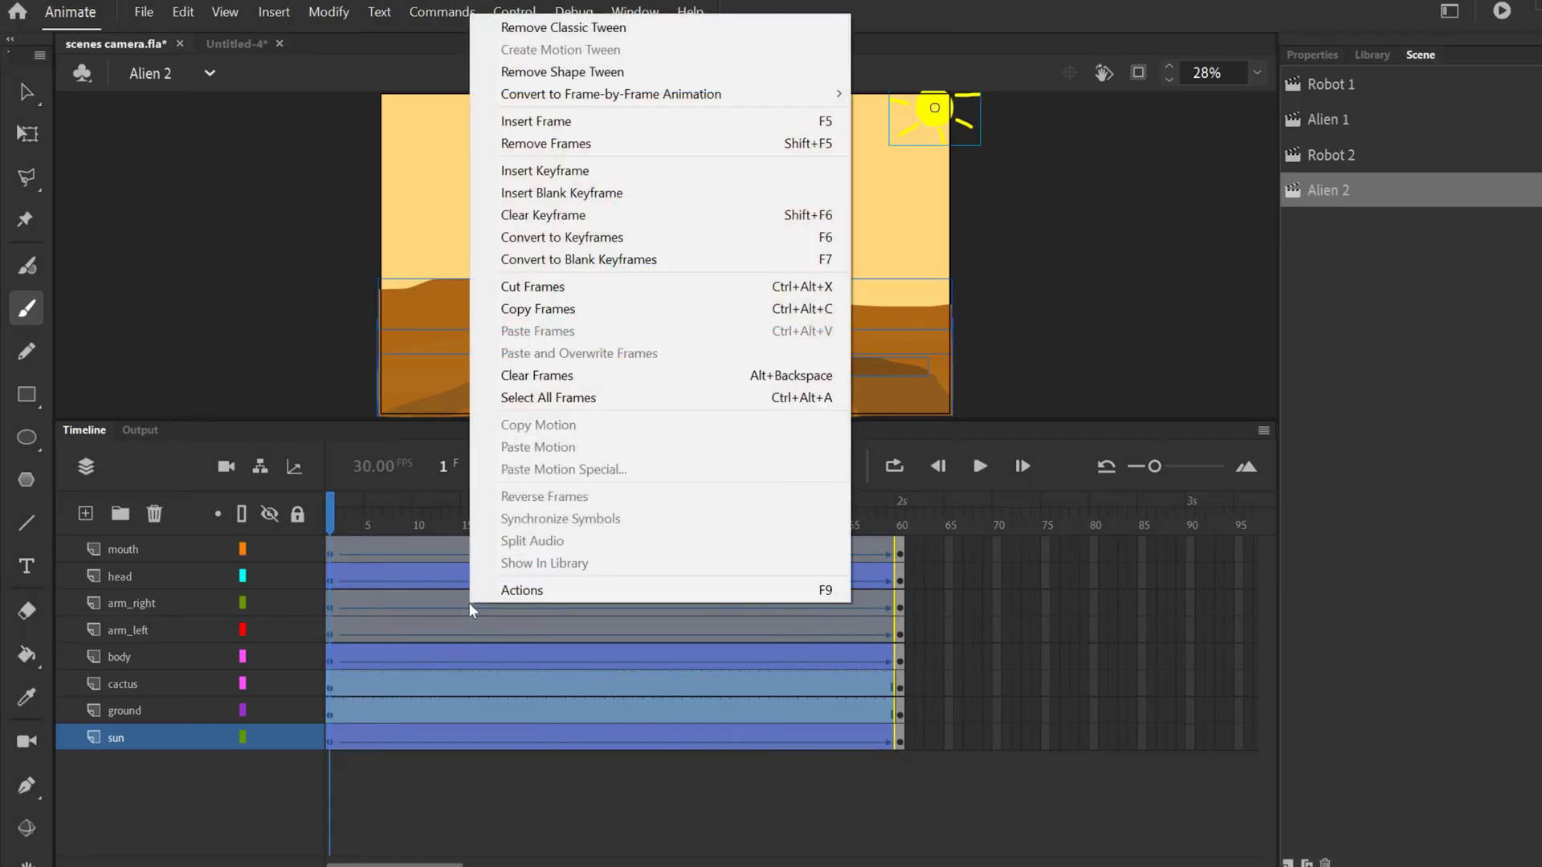
click(565, 146)
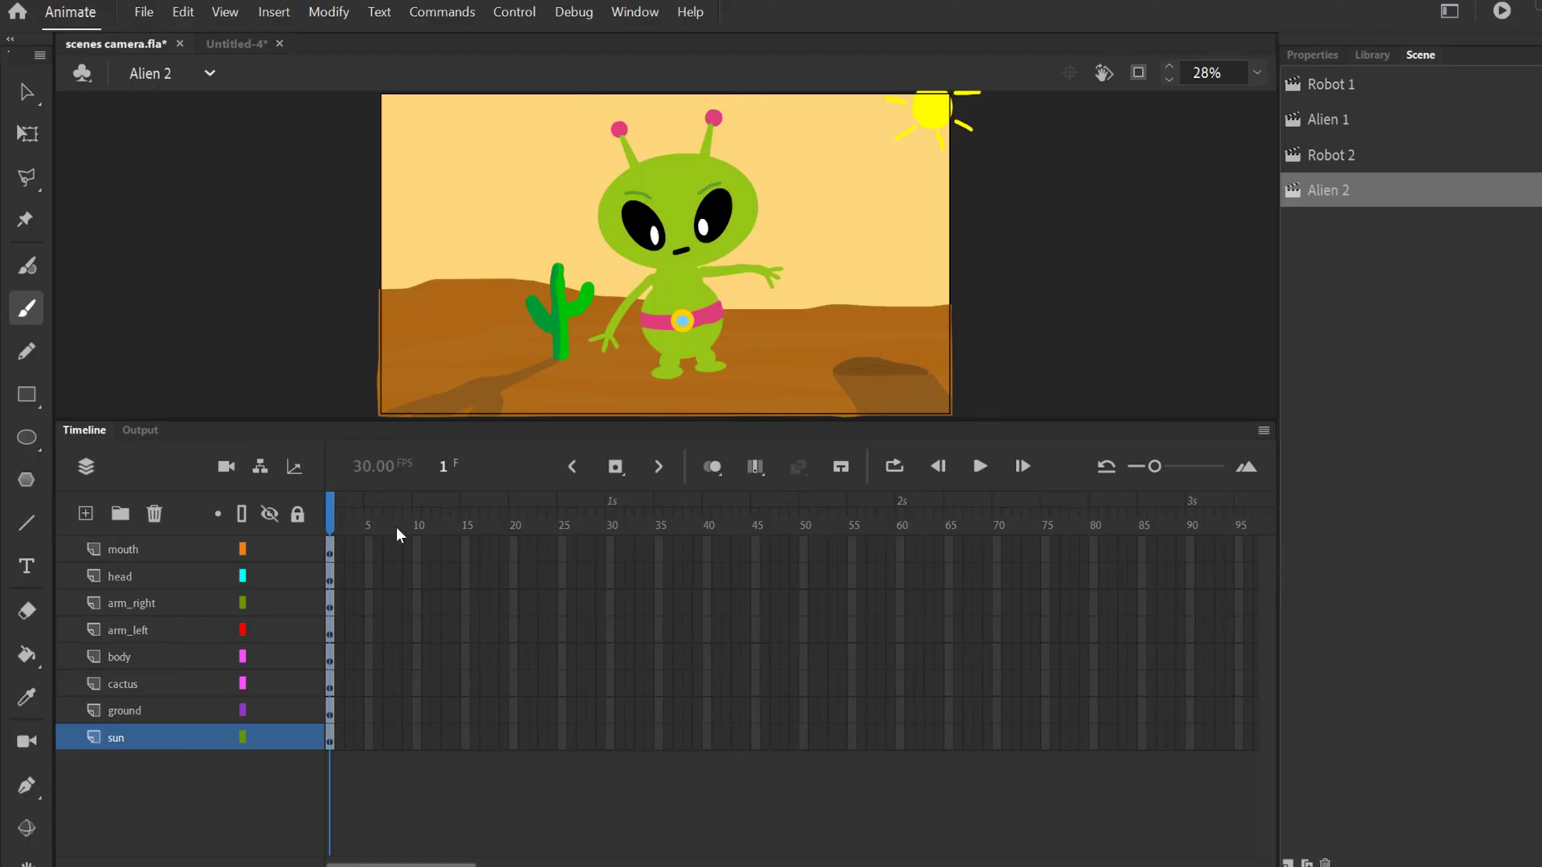
Enlarge the stage area and compare the alien's pose at frame 60 of Alien 1 with frame 1 of Alien 2, also viewing Robot 2
drag(863, 438, 843, 559)
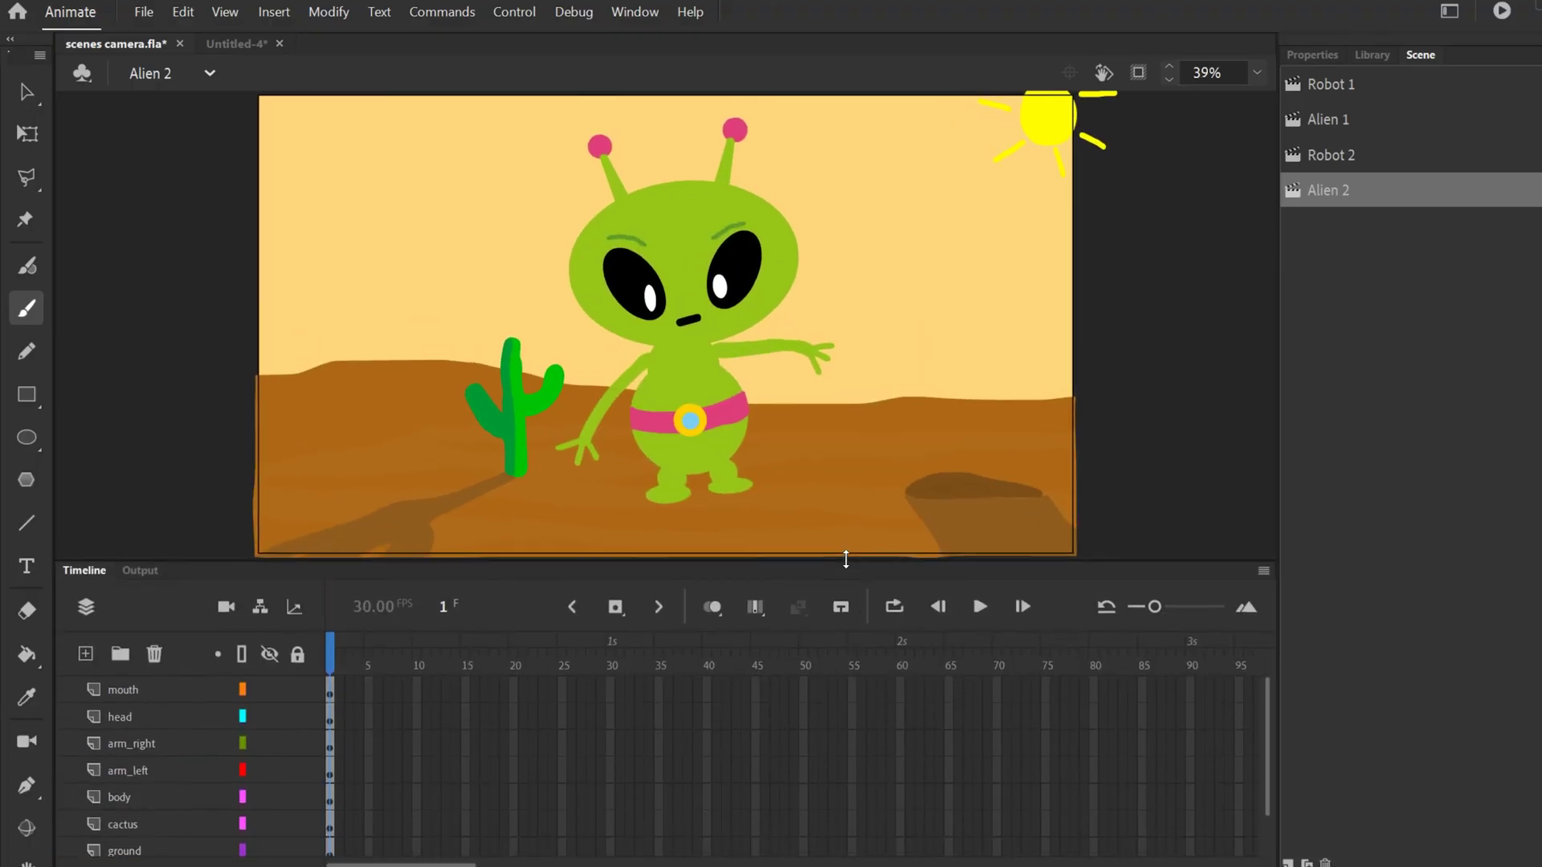
click(1326, 121)
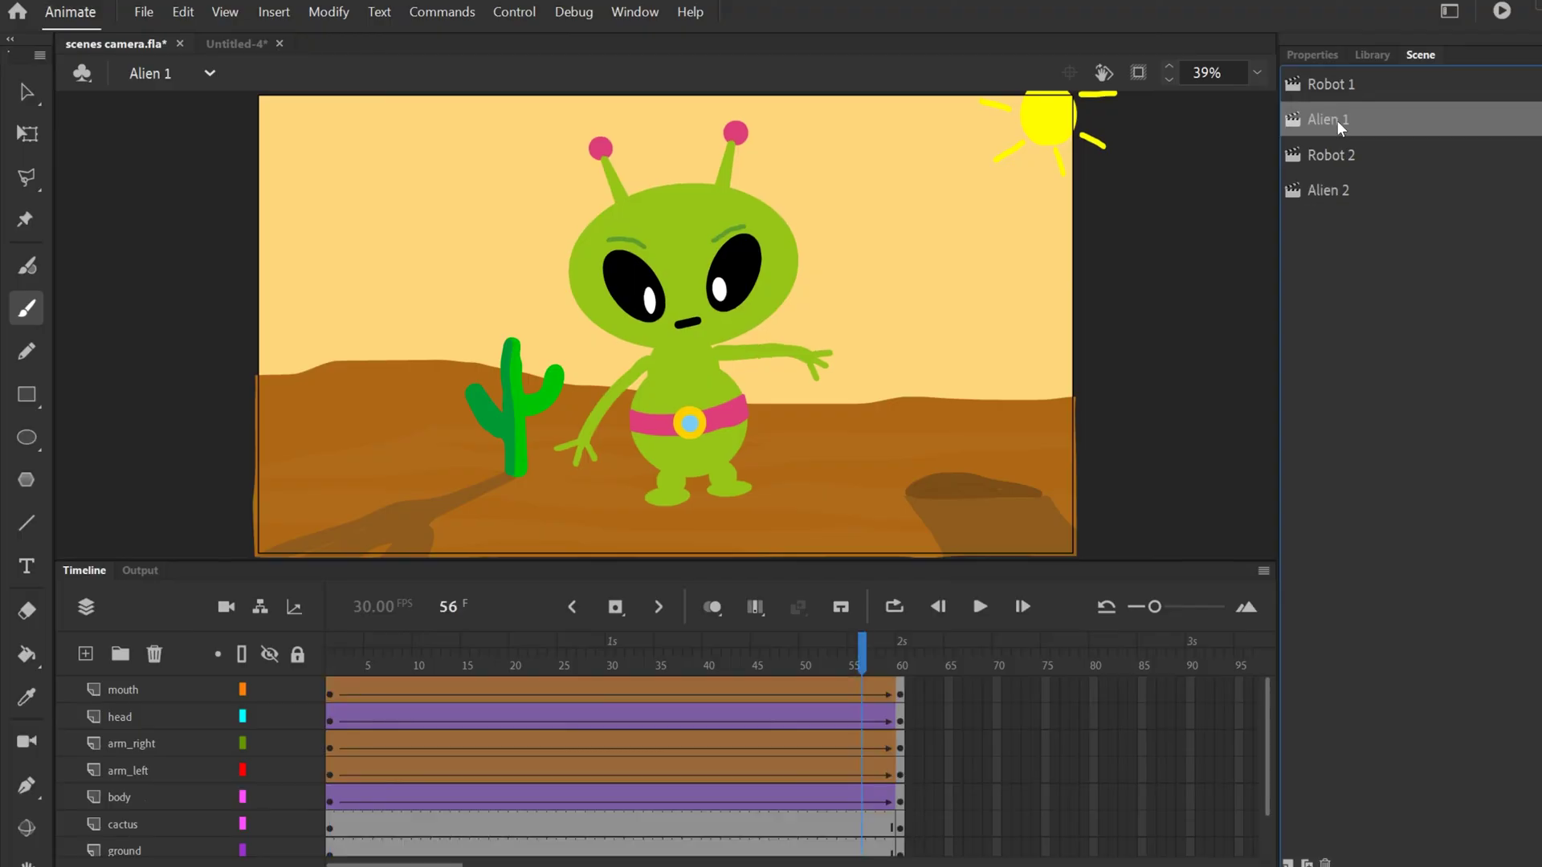
click(873, 666)
drag(873, 666, 900, 666)
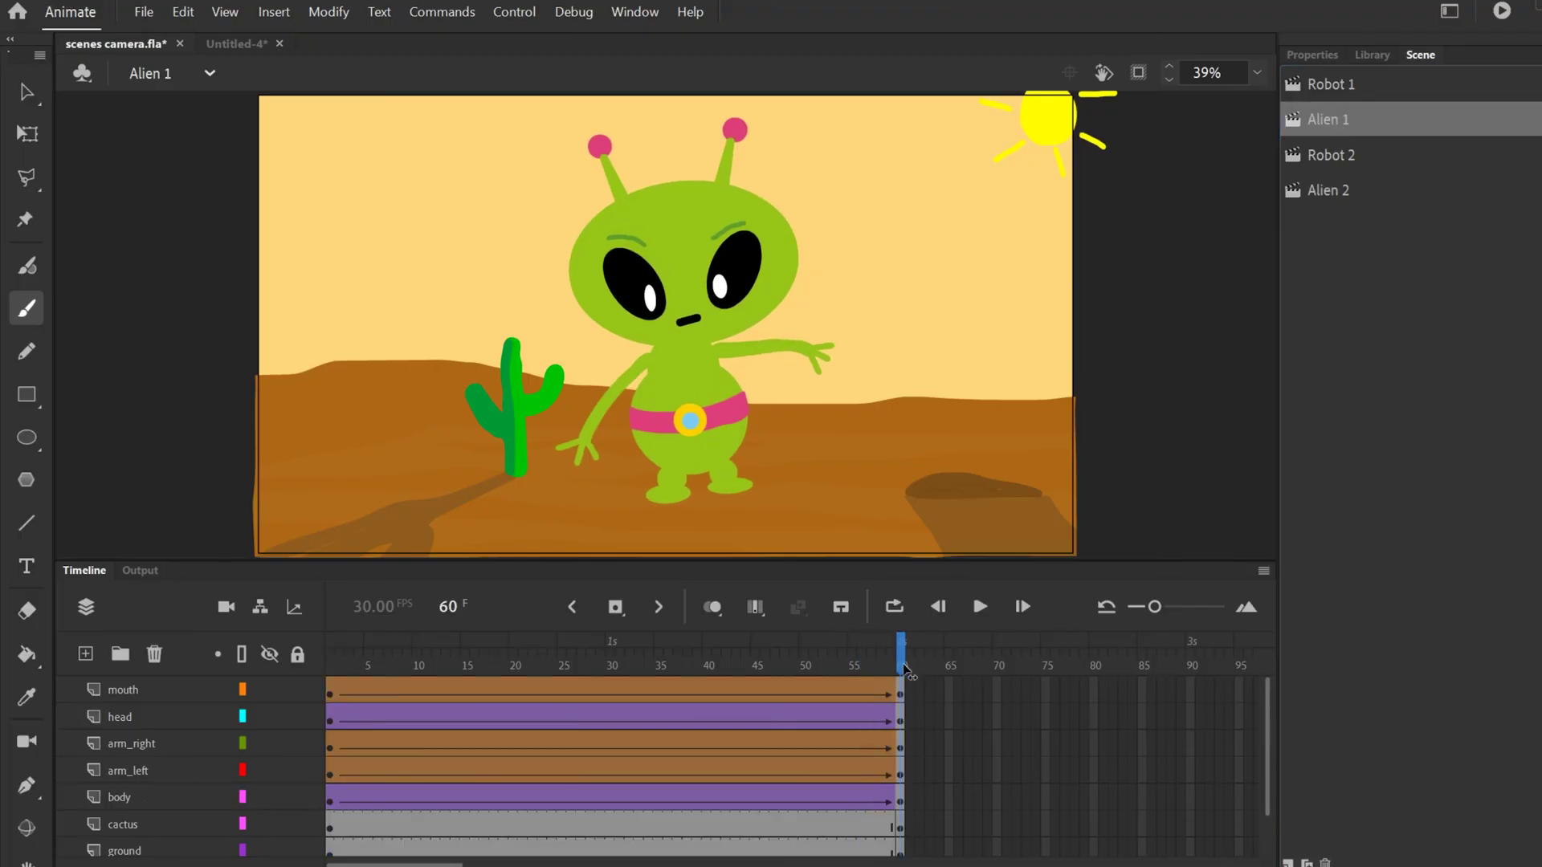
click(1334, 190)
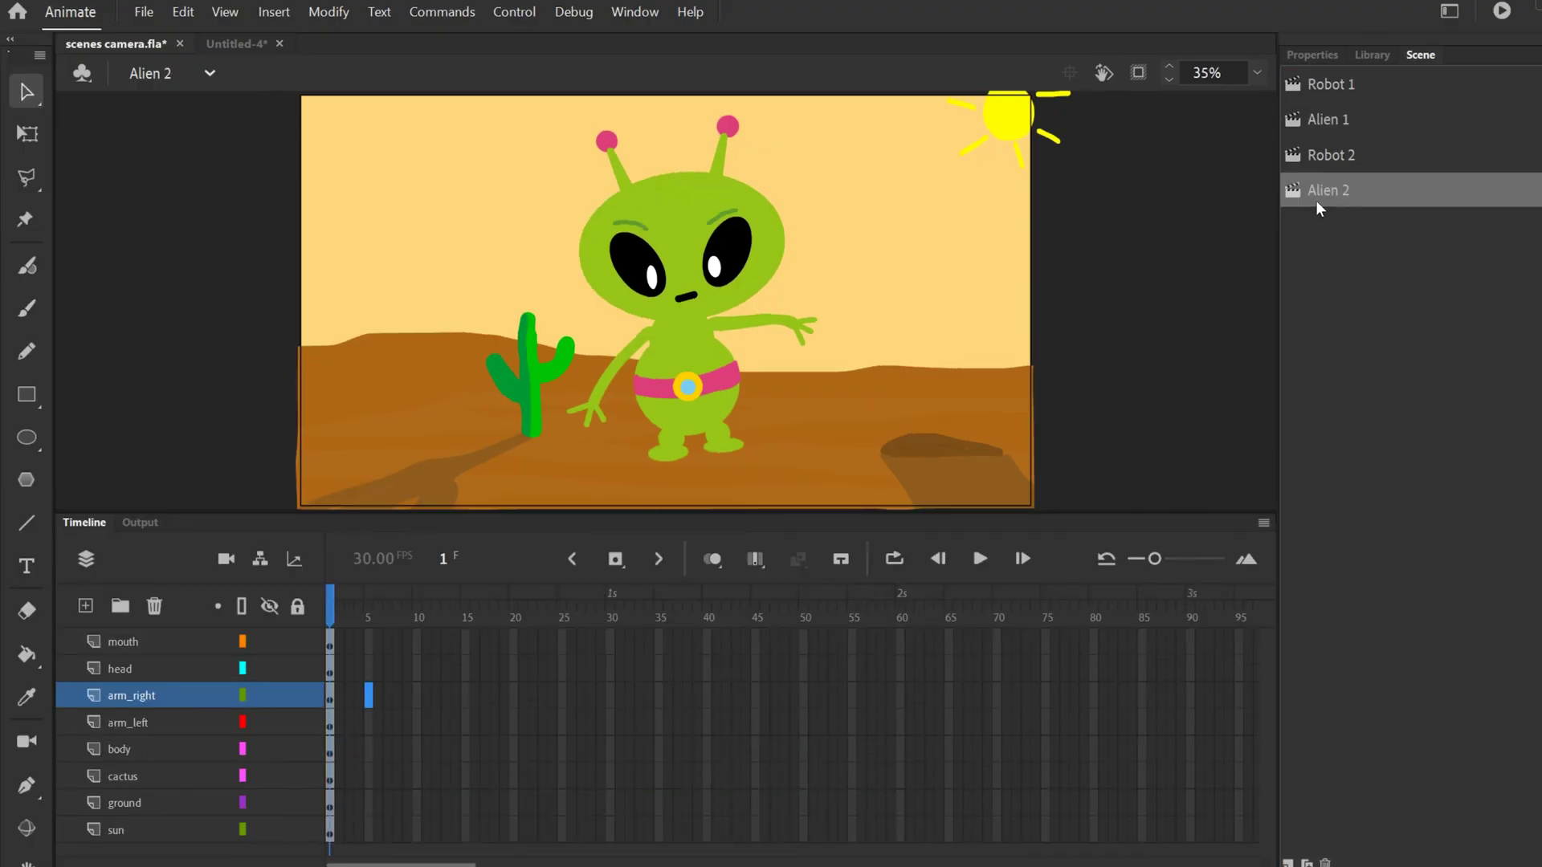
click(1325, 121)
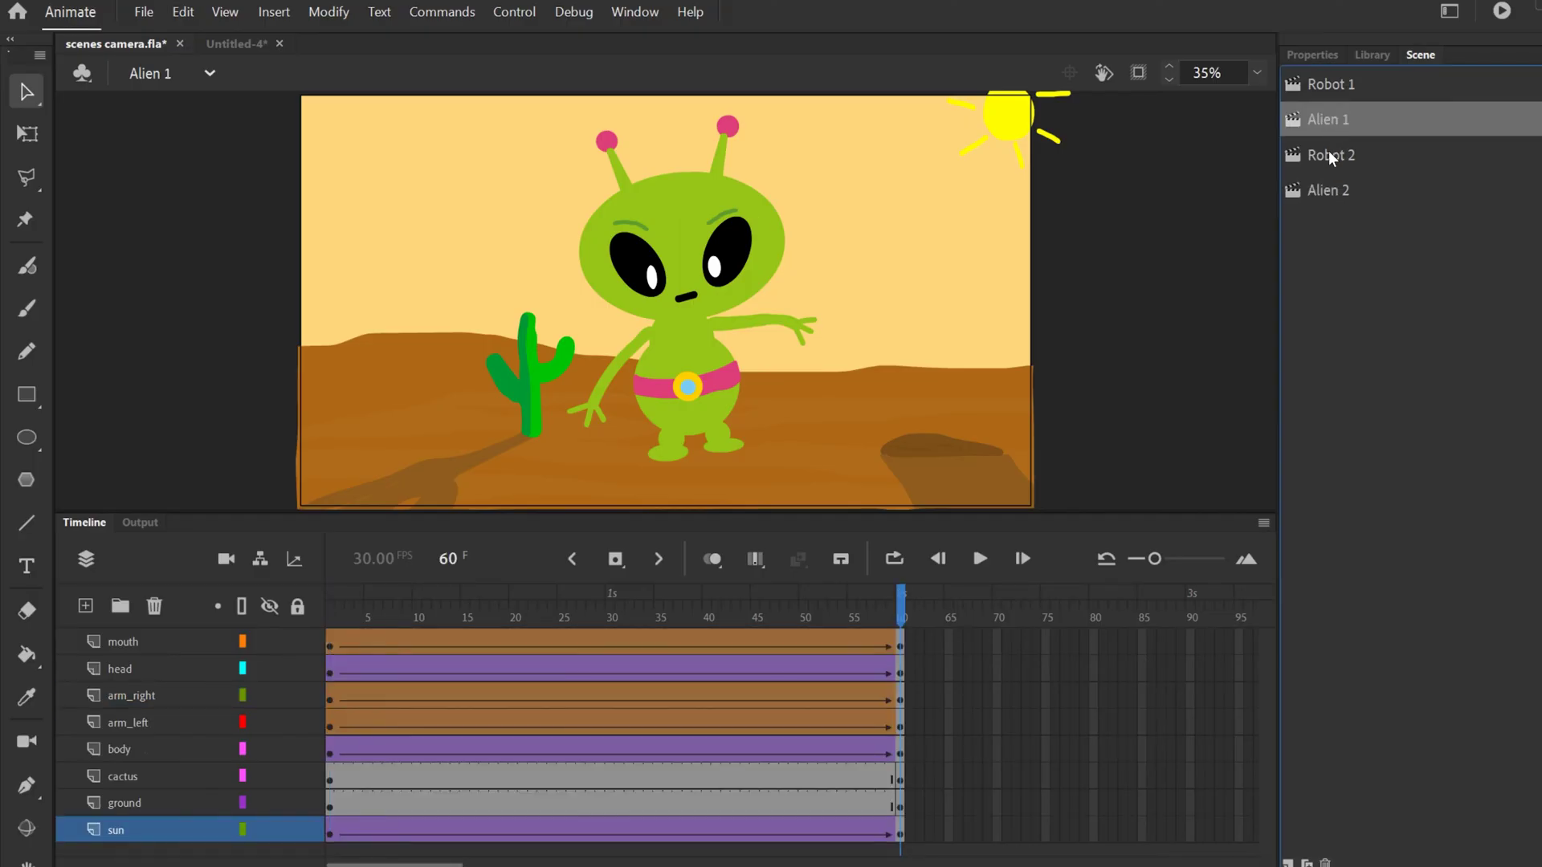
click(1328, 156)
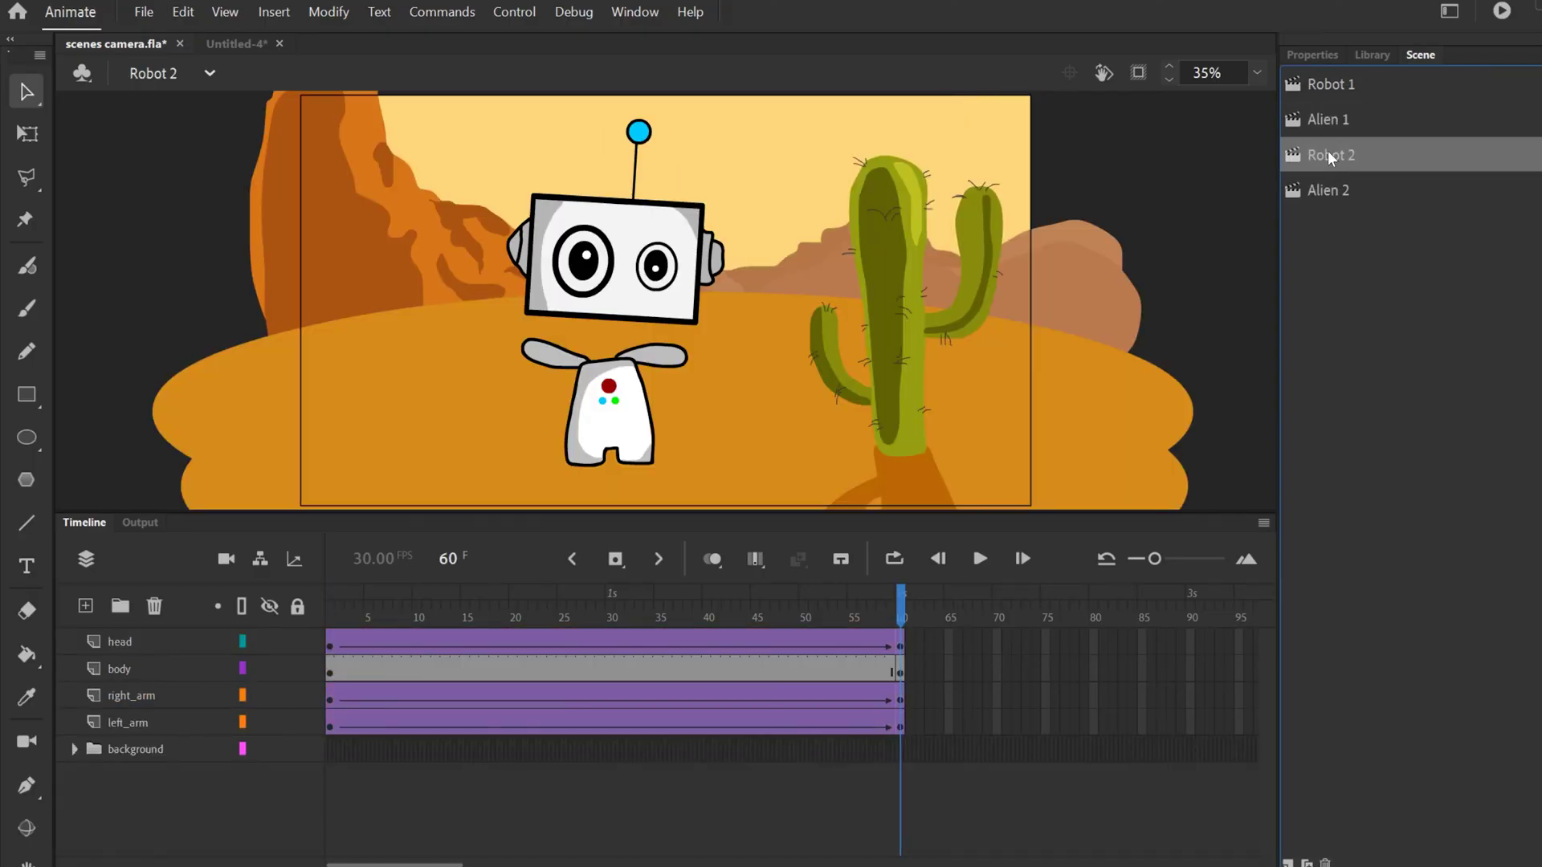
click(1327, 190)
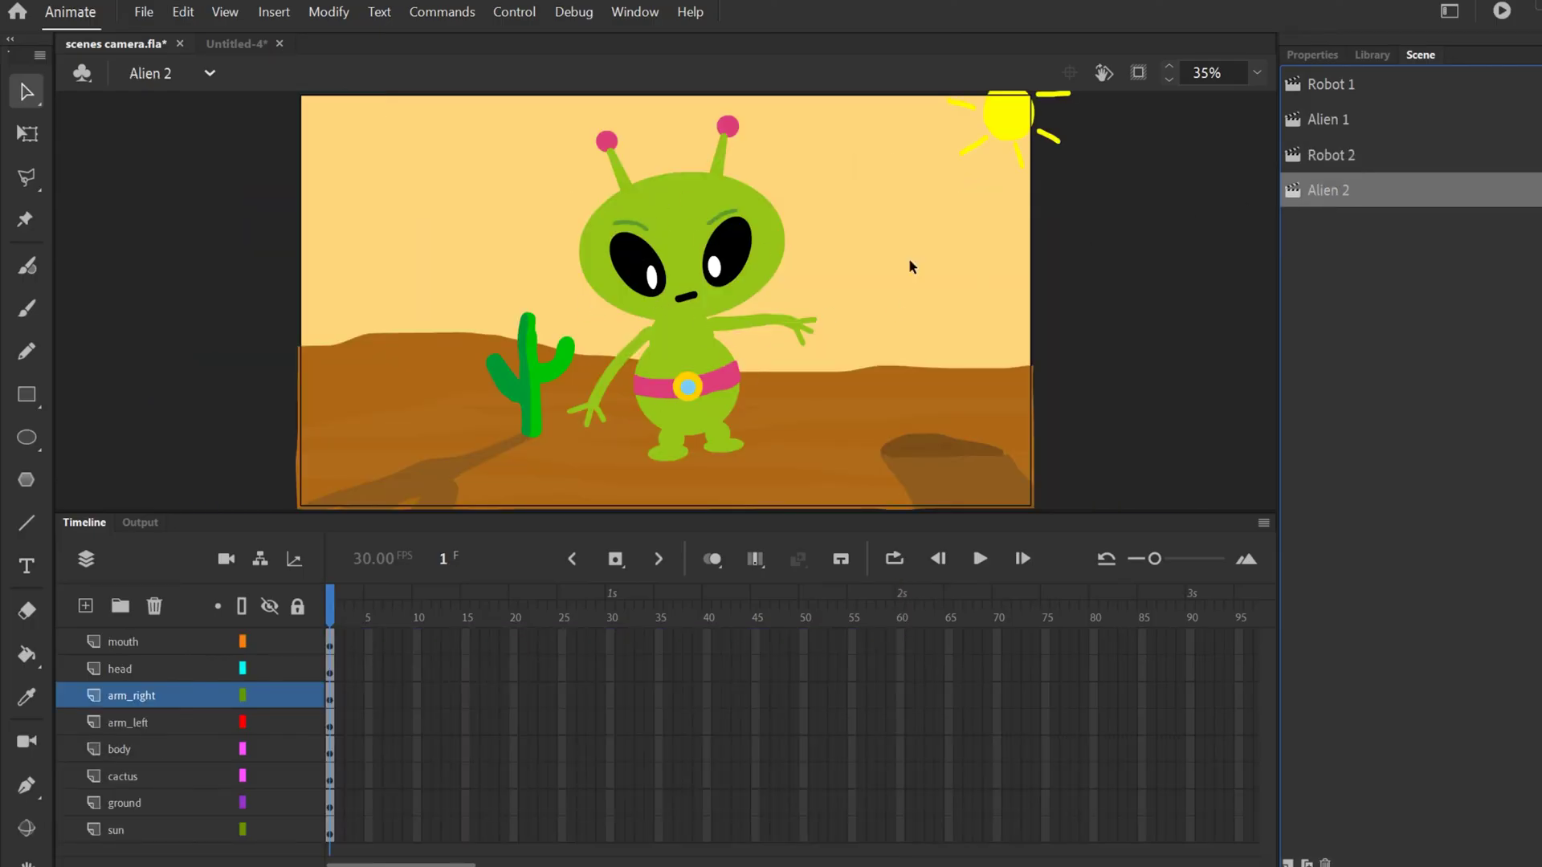
click(1329, 119)
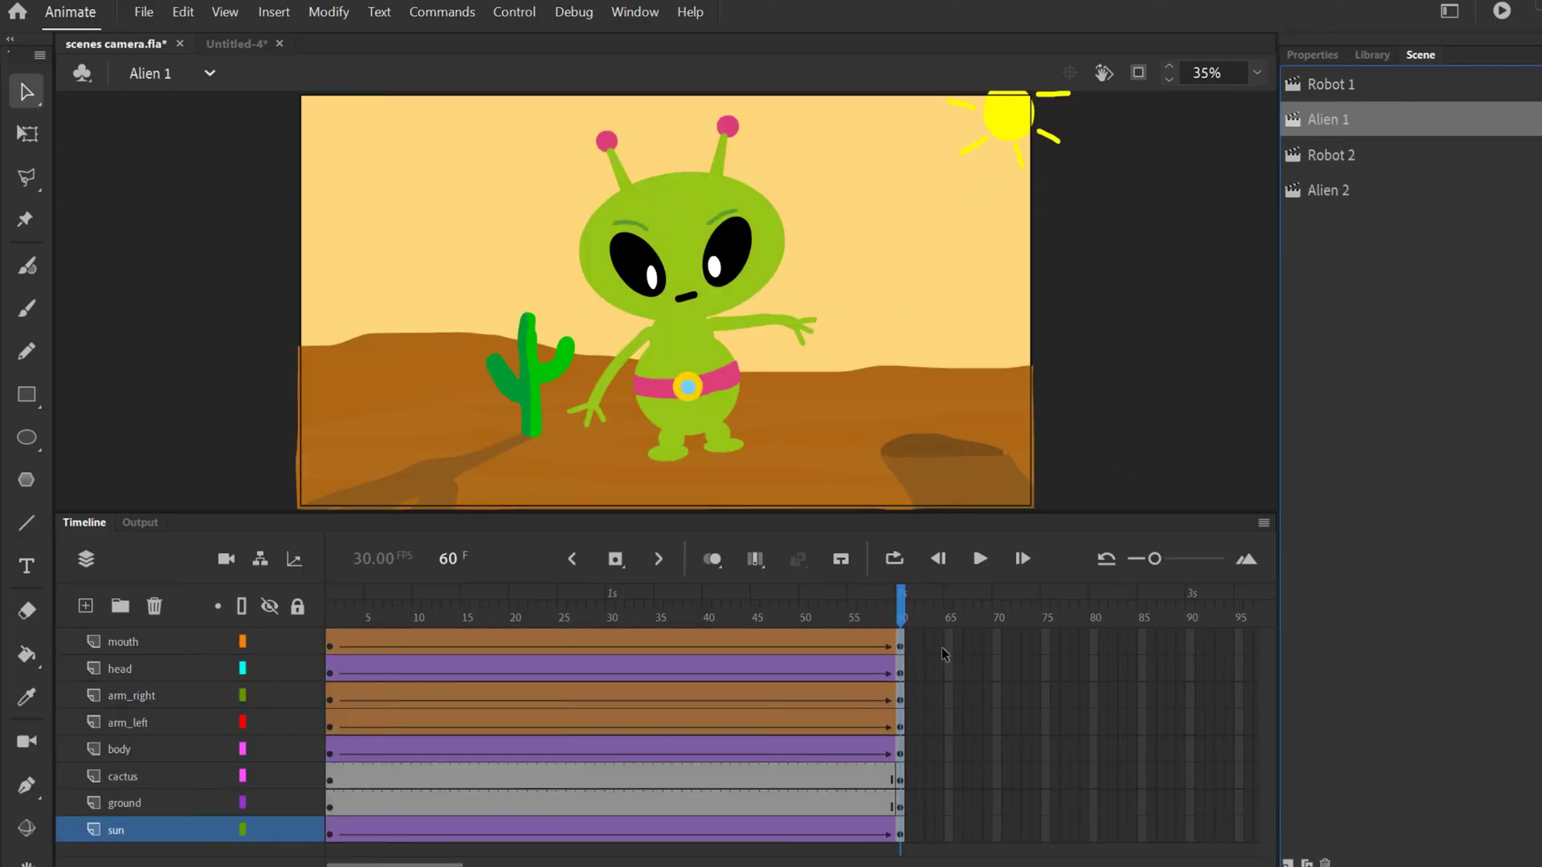
click(1328, 190)
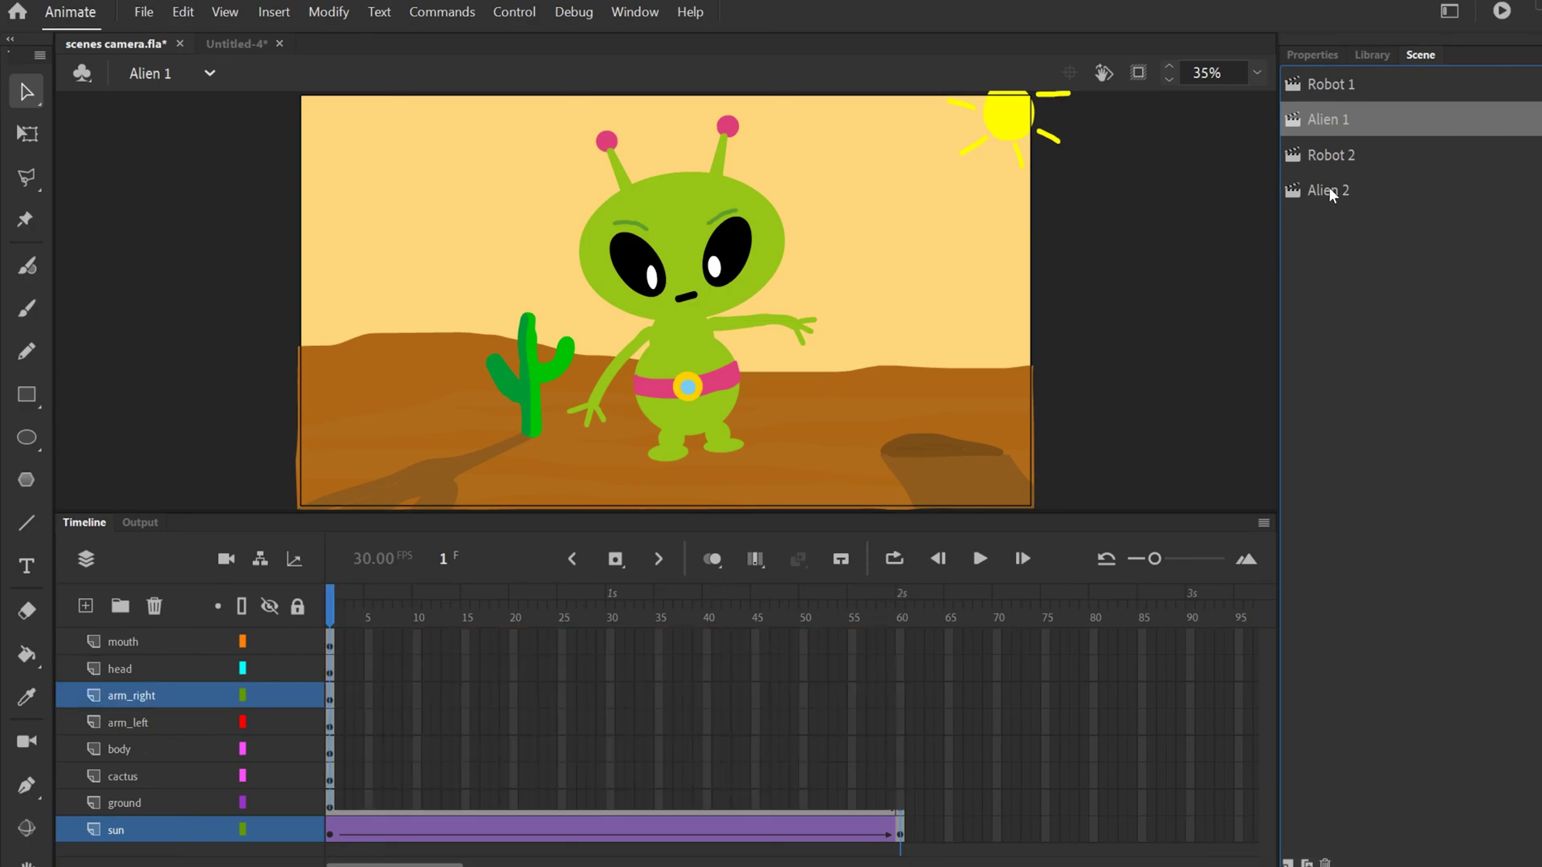
Move the alien's mouth, head, arms and body slightly upward at frame 1 of Alien 2 and compare the pose with Alien 1
click(378, 803)
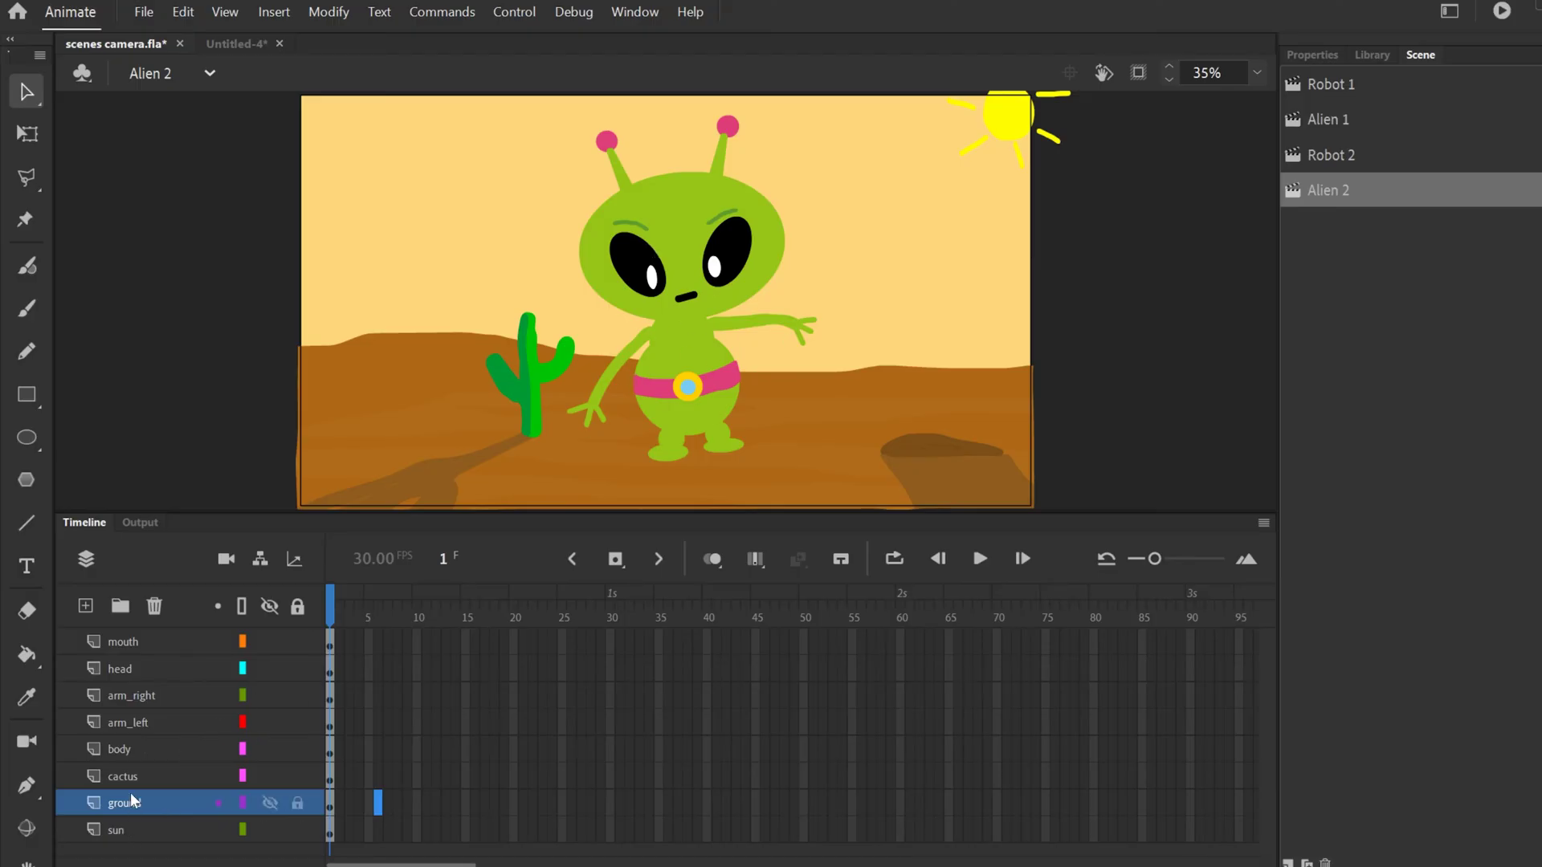
click(330, 748)
click(212, 747)
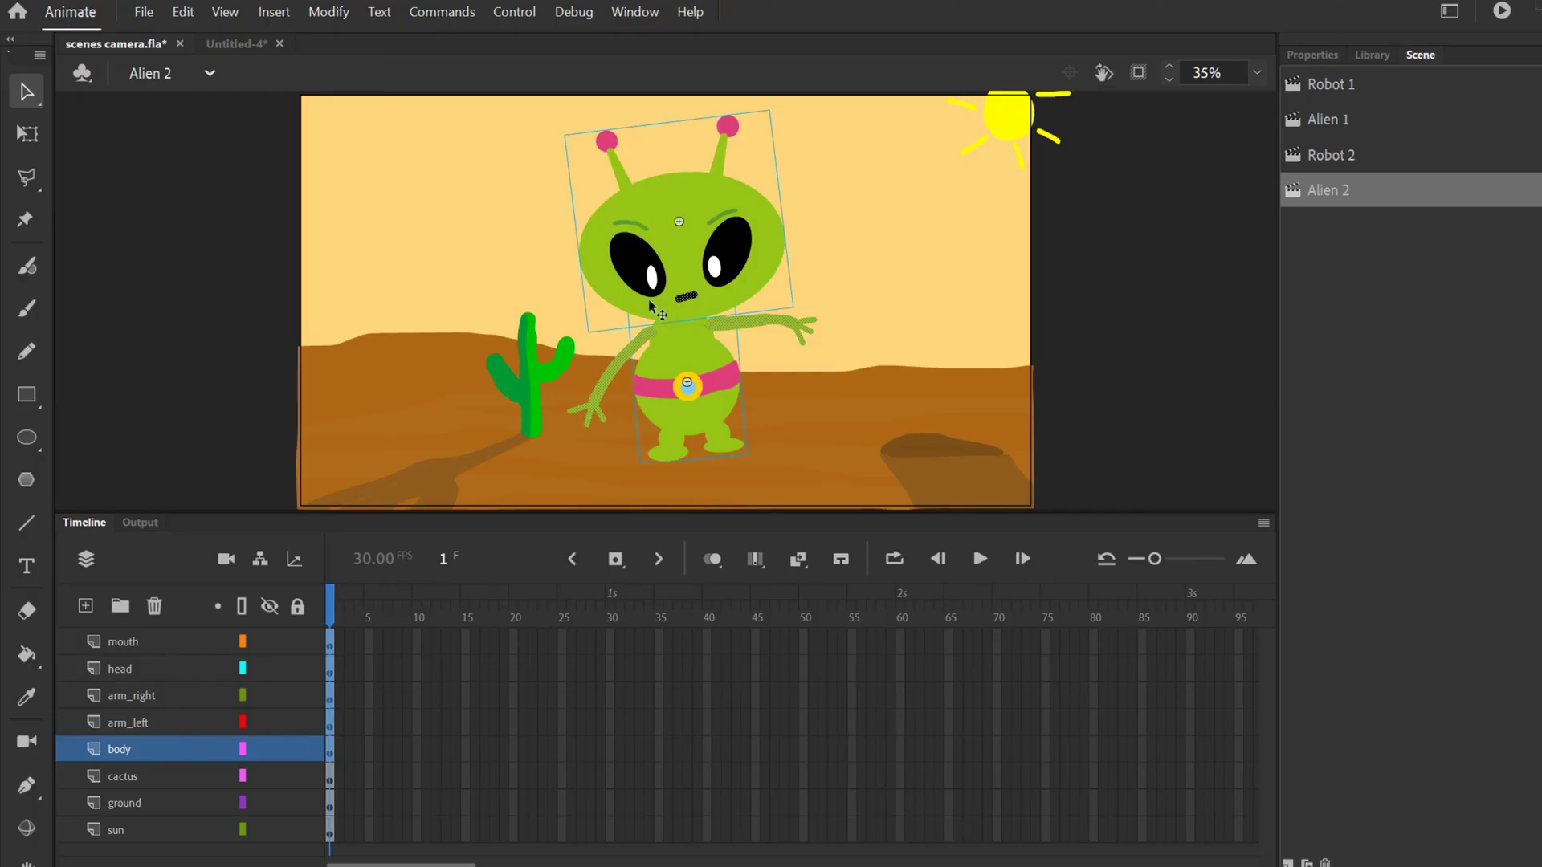
drag(680, 261, 681, 238)
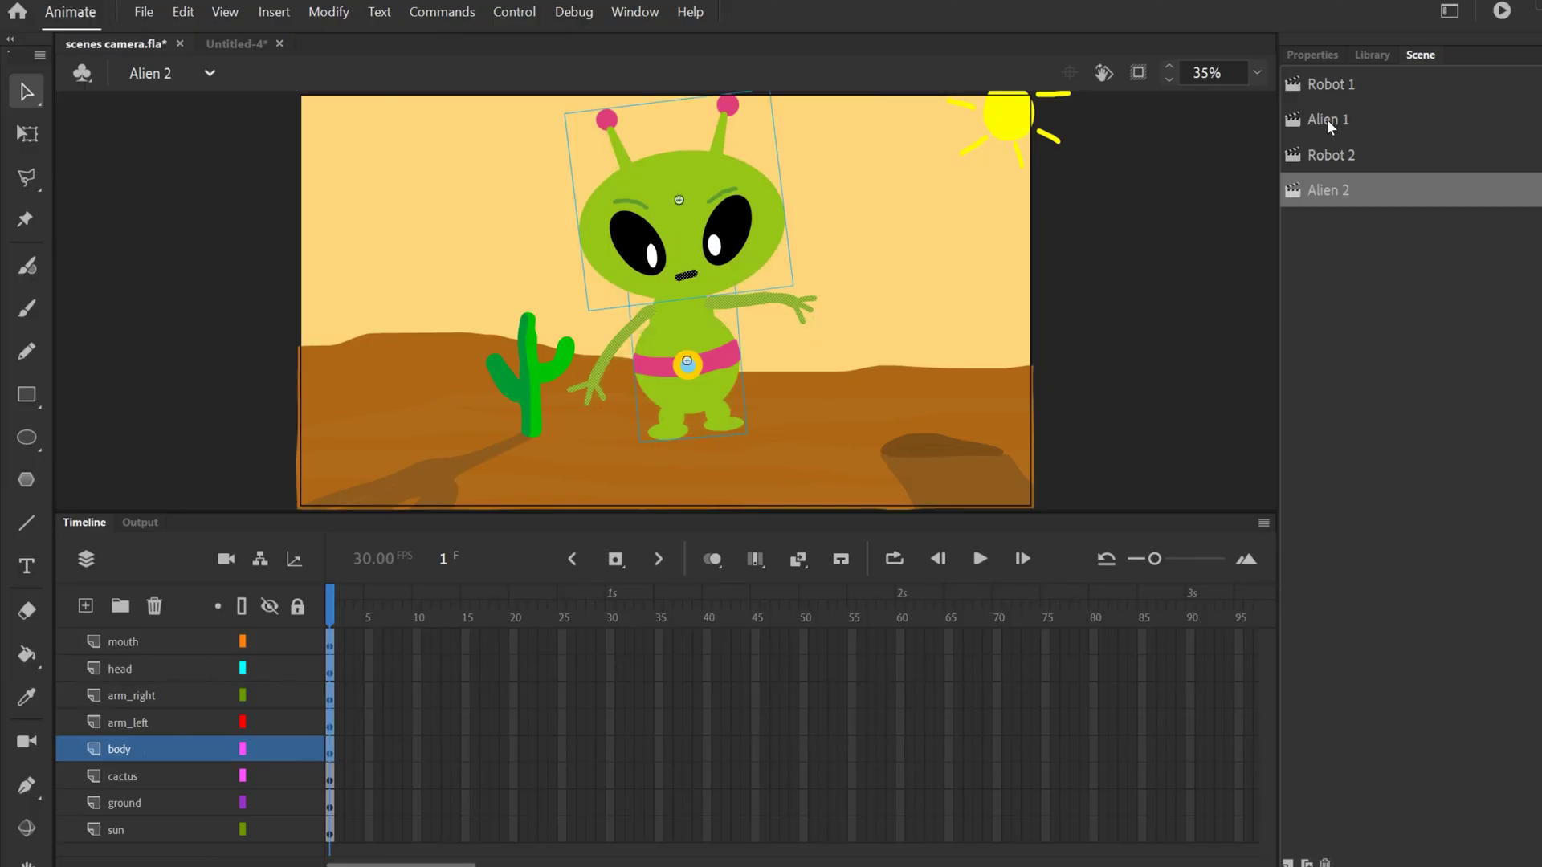
click(1326, 119)
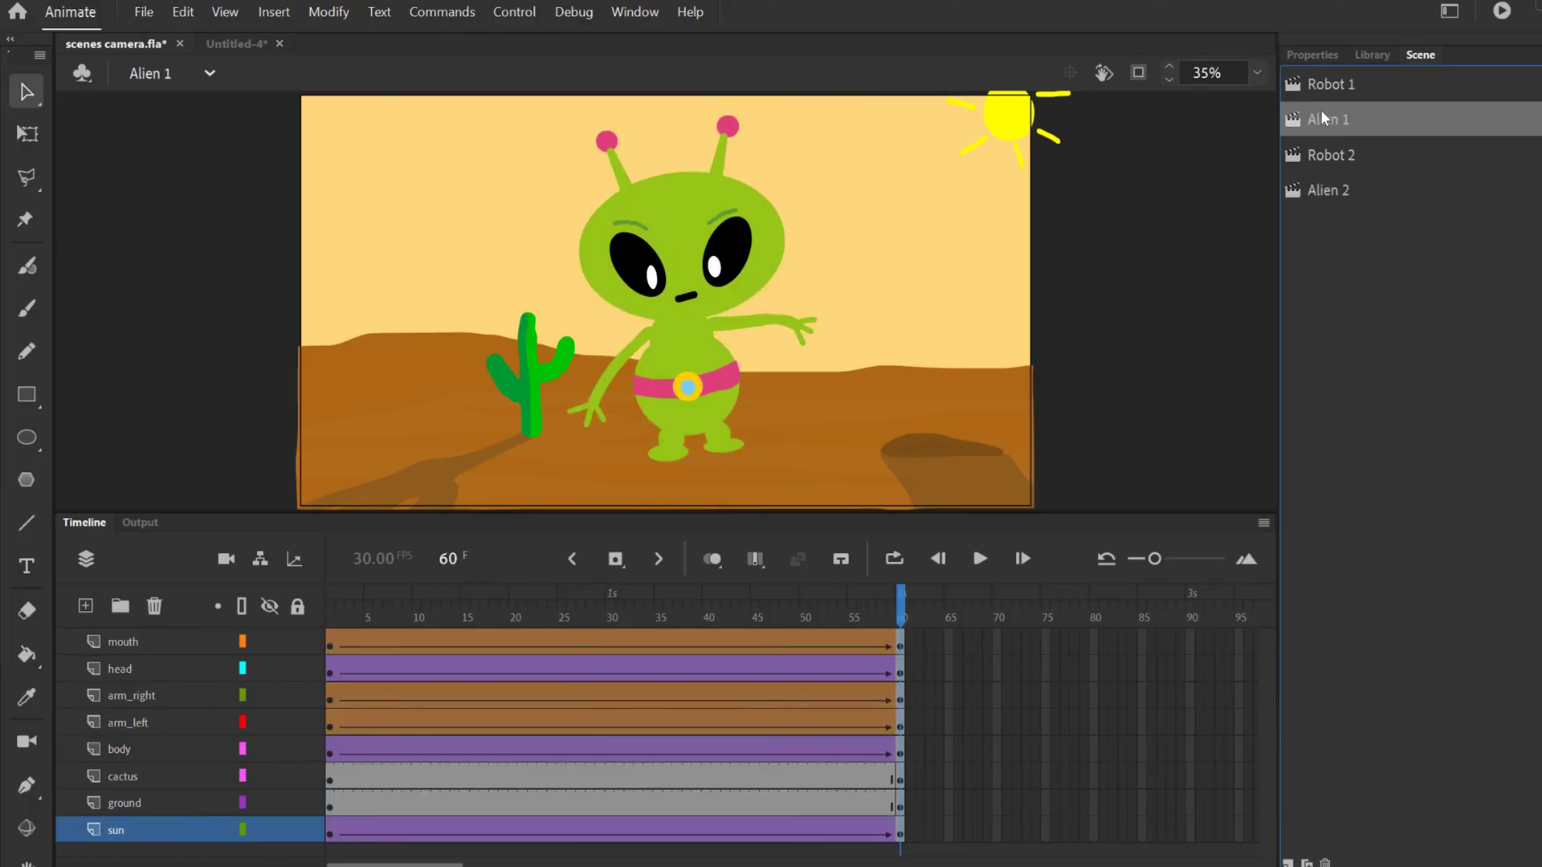
click(1325, 193)
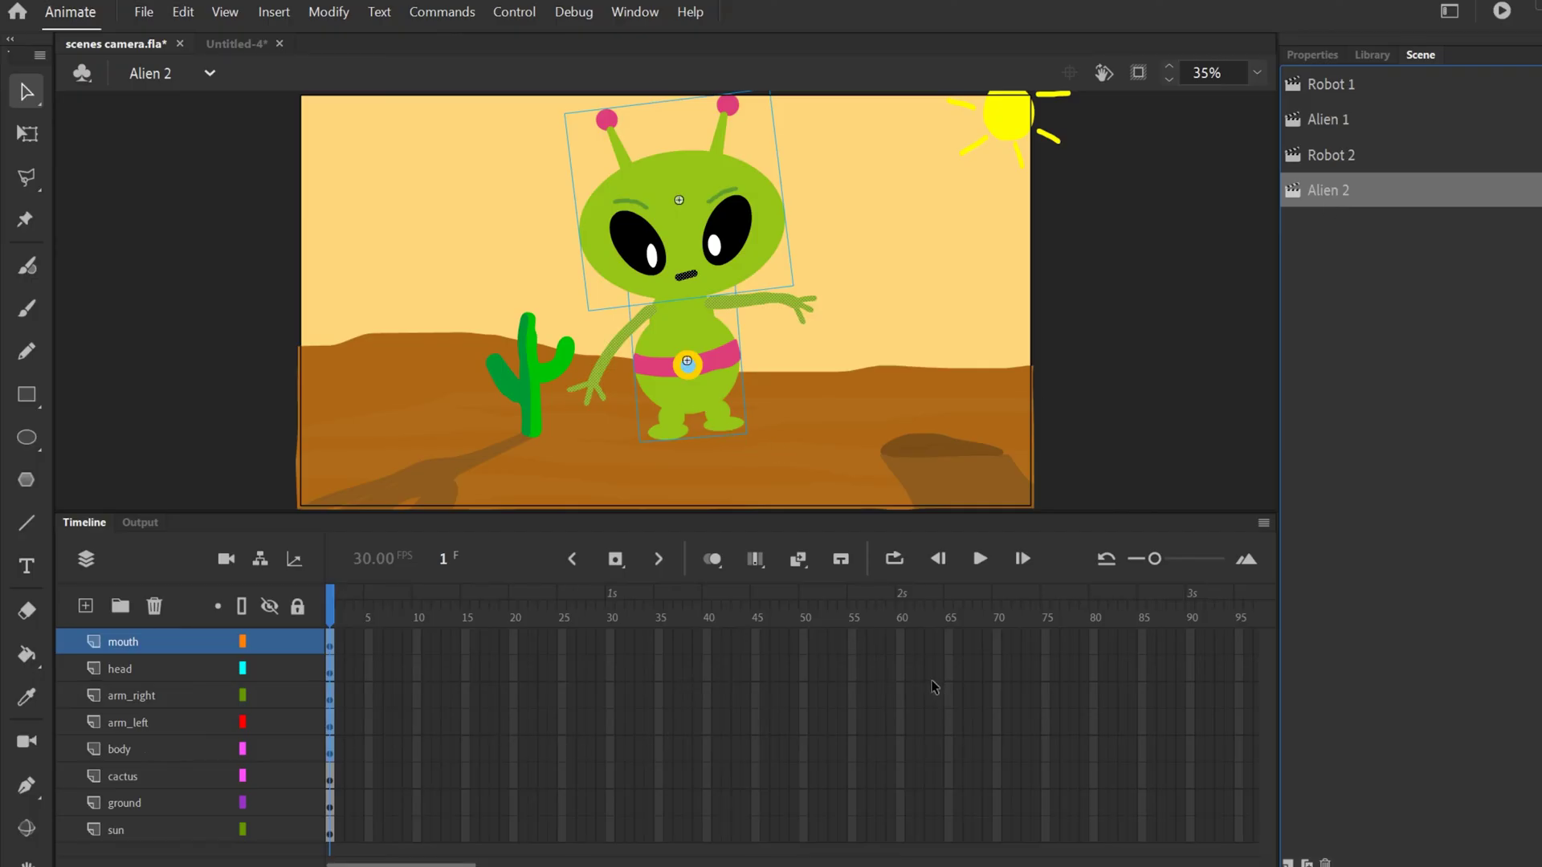
Insert keyframes at frame 60 on all layers of Alien 2 and play the scene's animation
drag(900, 642, 903, 823)
right_click(901, 721)
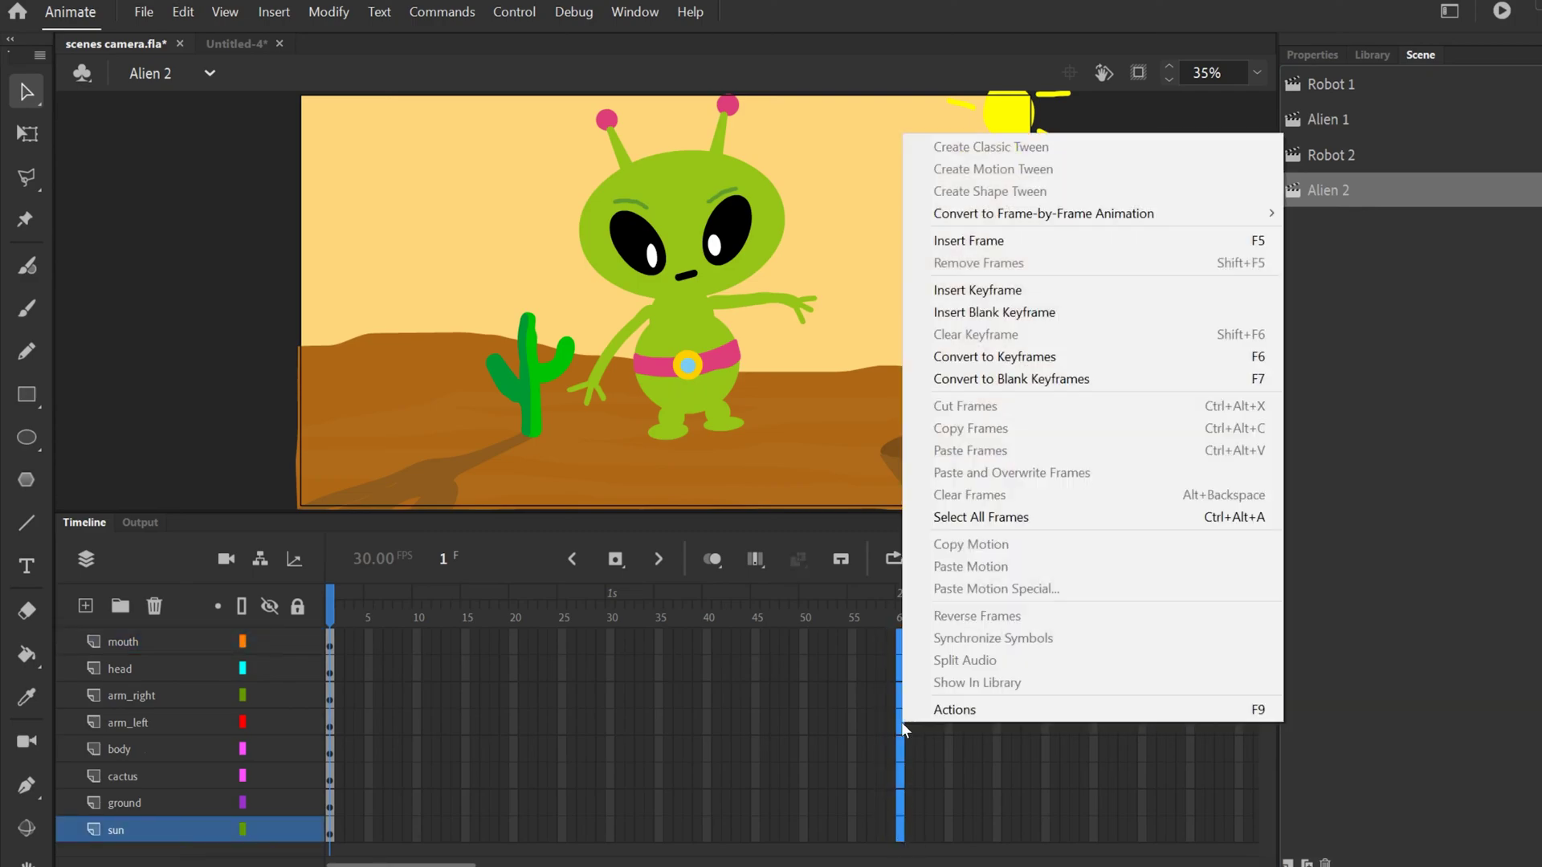
click(1009, 295)
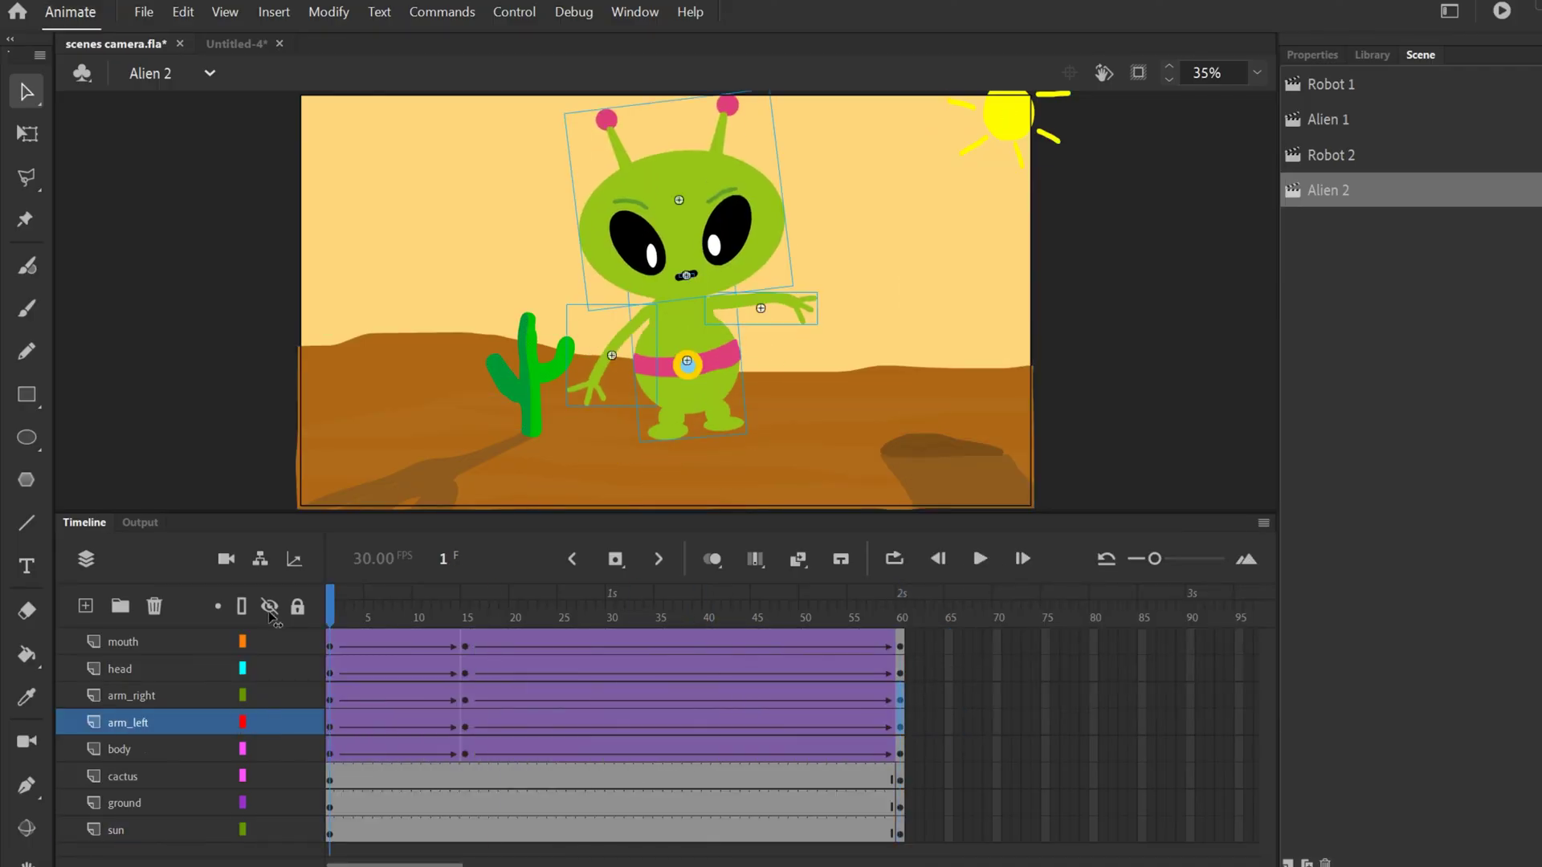
click(970, 560)
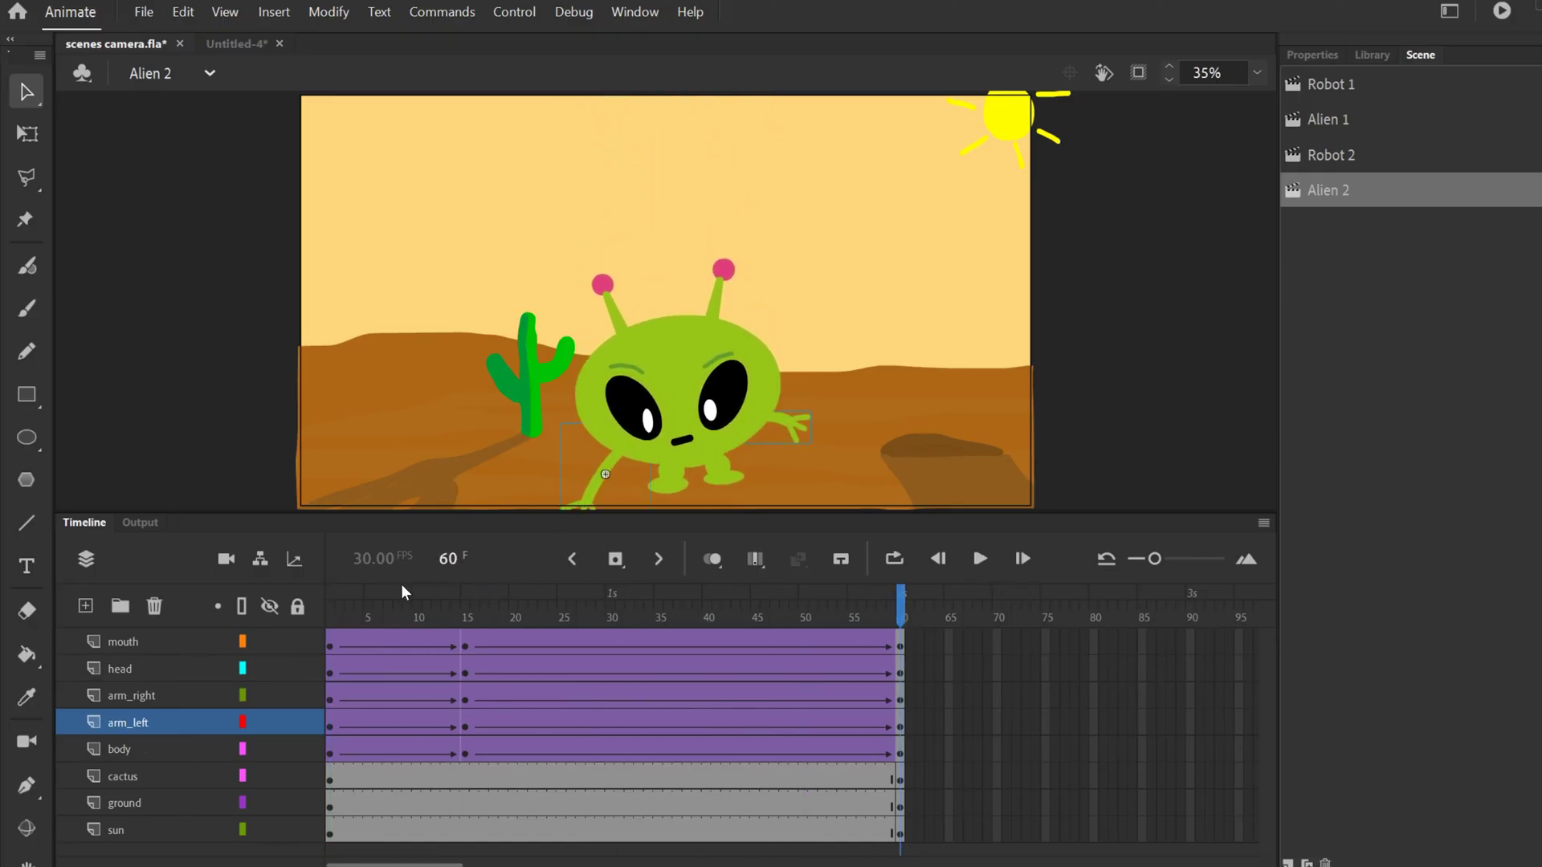
Shift the frame 15 keyframes of the mouth, head, arm and body layers to about frame 32 and replay Alien 2
click(465, 645)
shift+click(464, 745)
drag(465, 745, 629, 744)
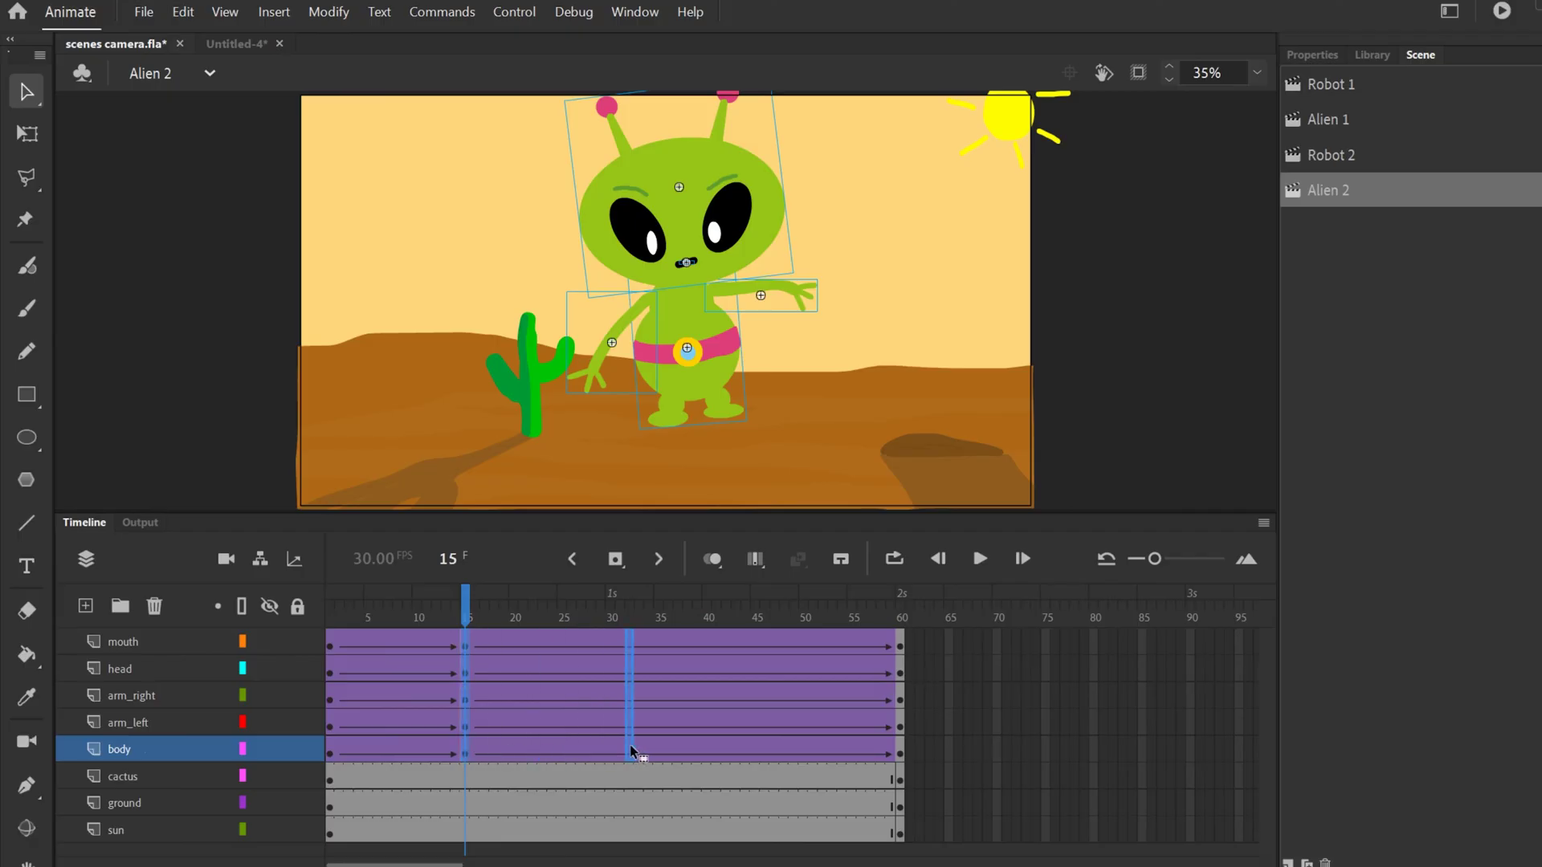
key(shift+comma)
click(980, 559)
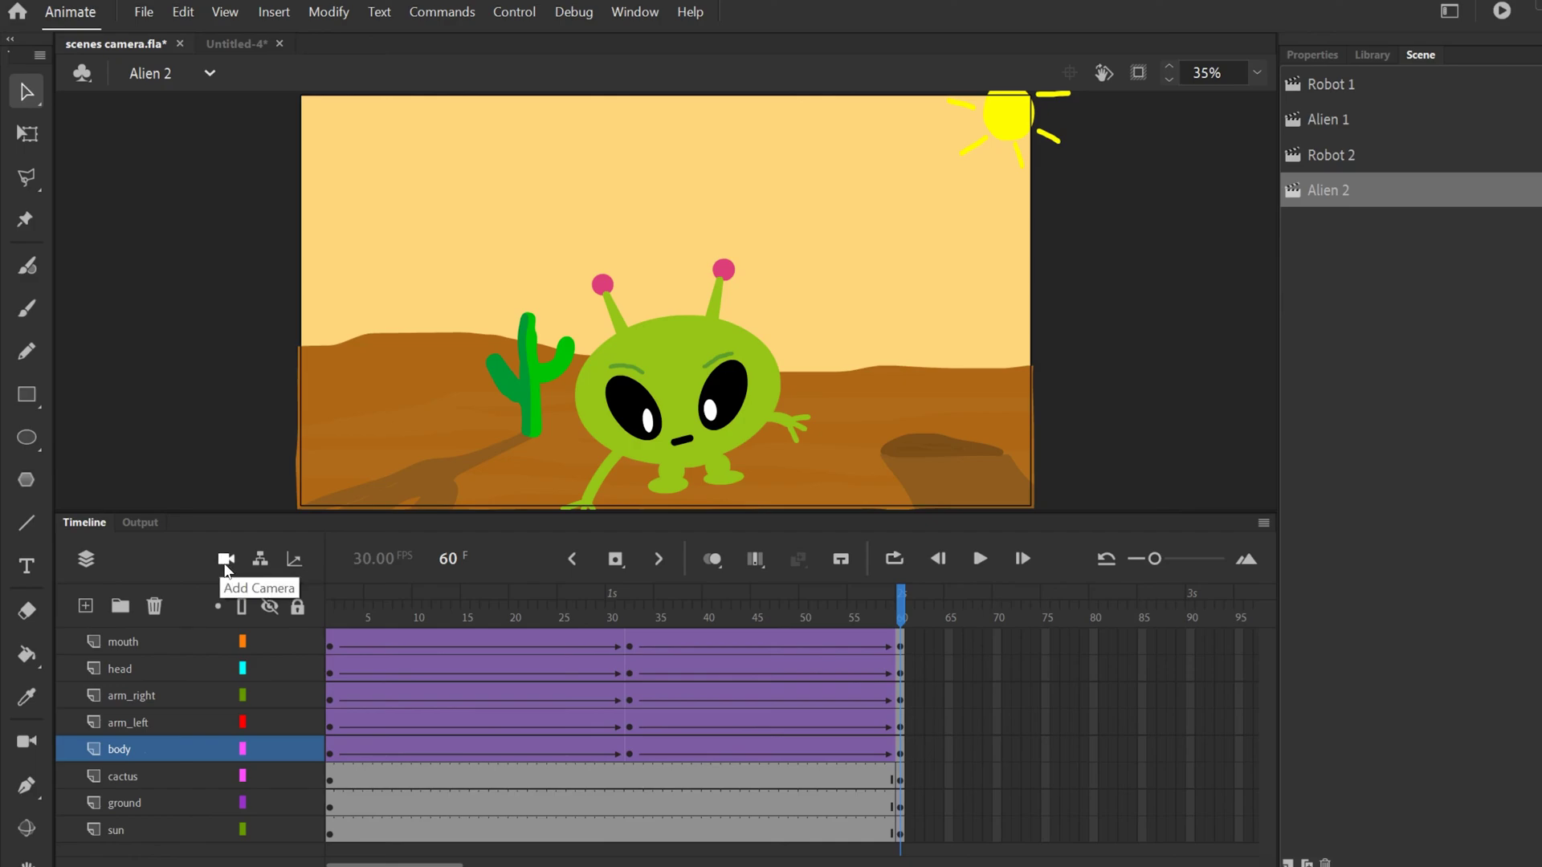
drag(750, 609, 311, 617)
key(Return)
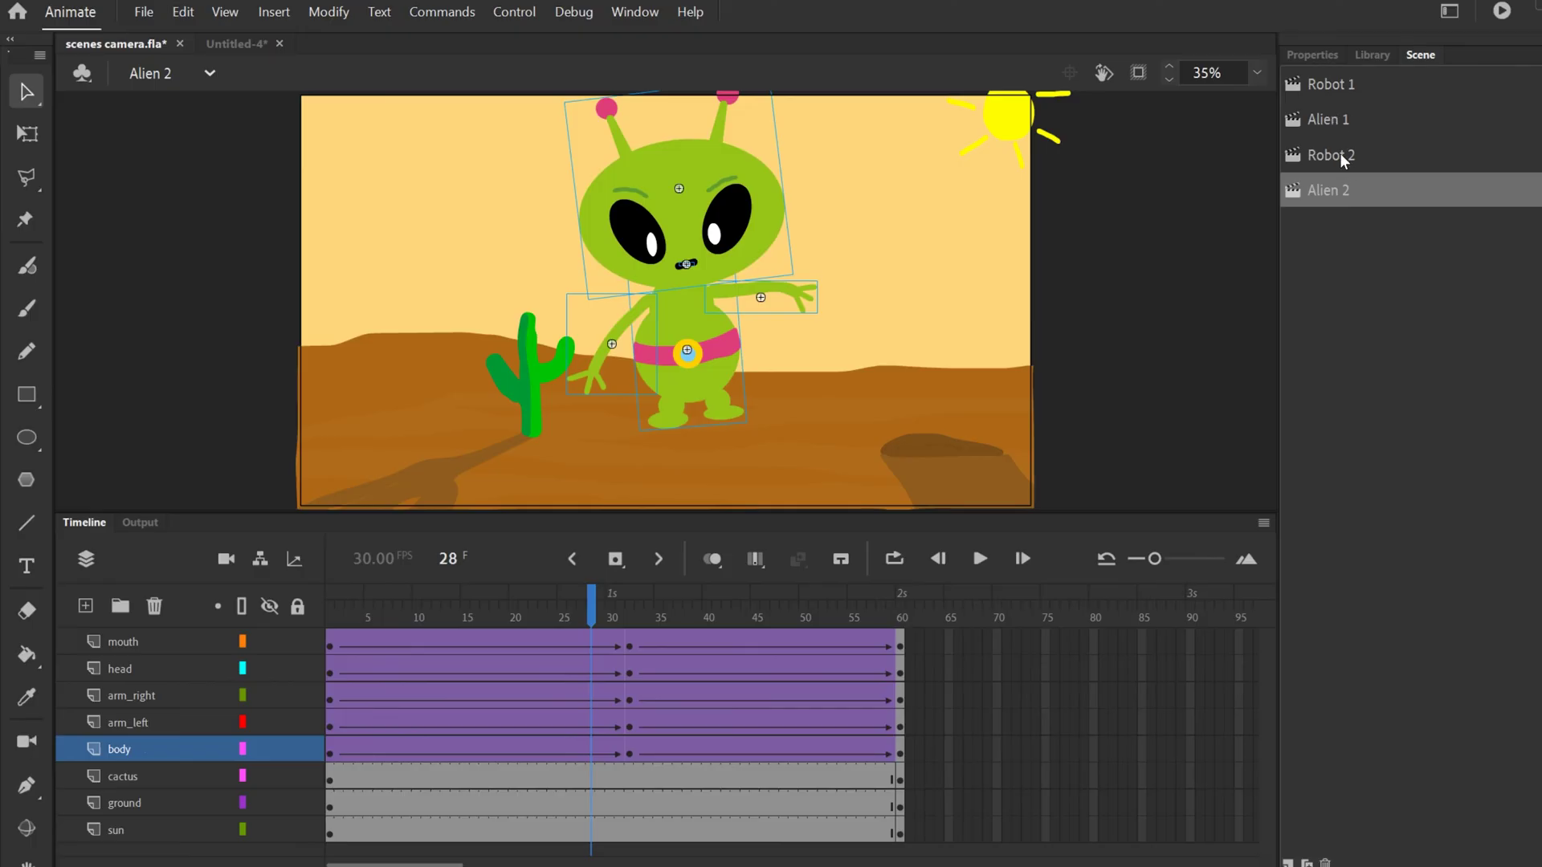
Compare Robot 2 with Robot 1 in an enlarged stage area and add a camera to Robot 2
click(1334, 154)
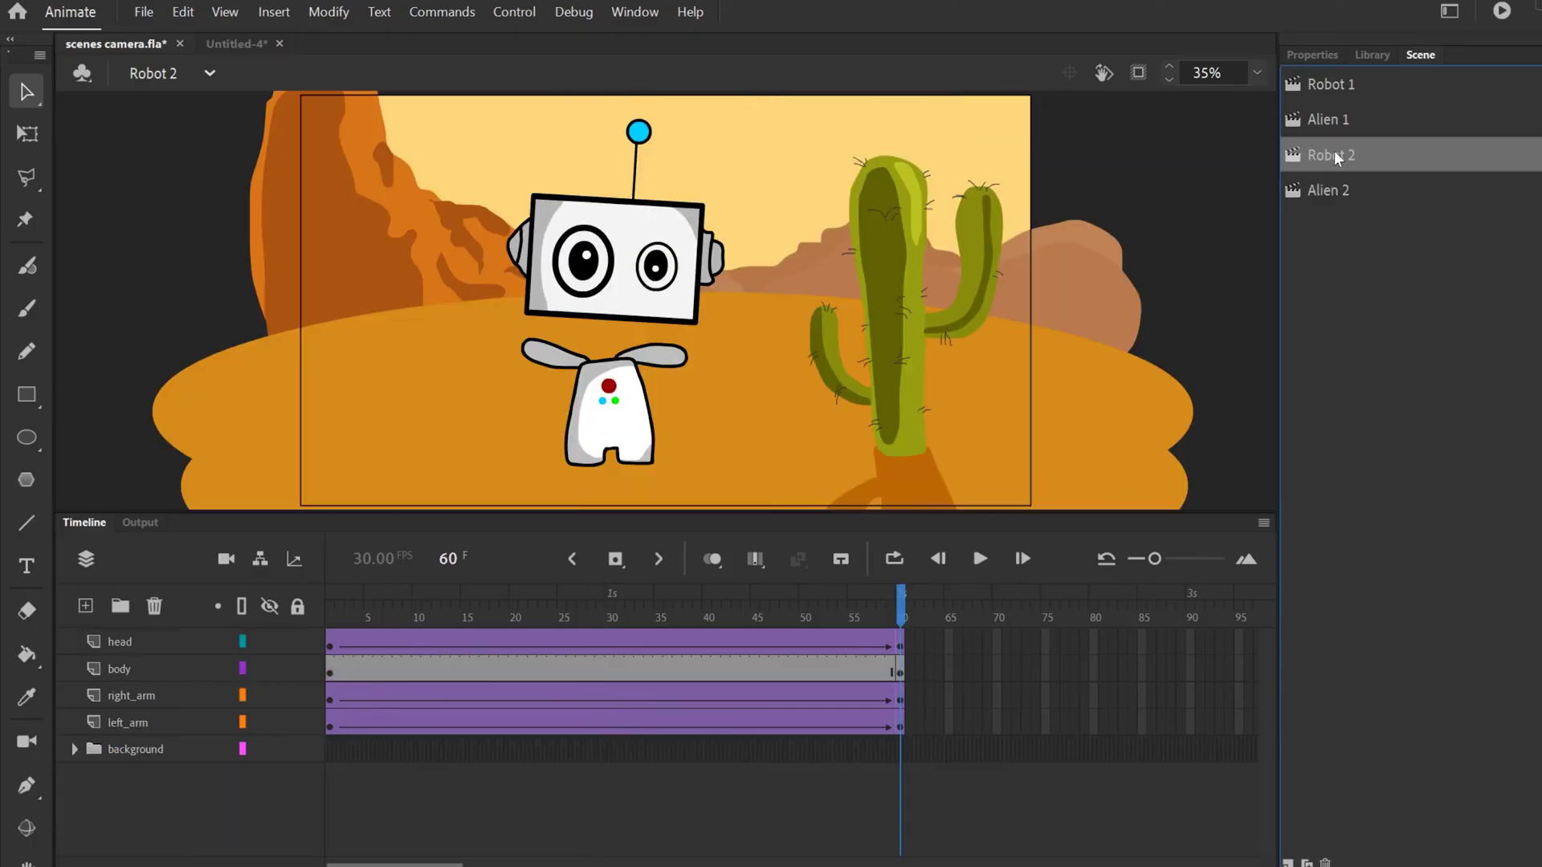
drag(708, 524, 710, 617)
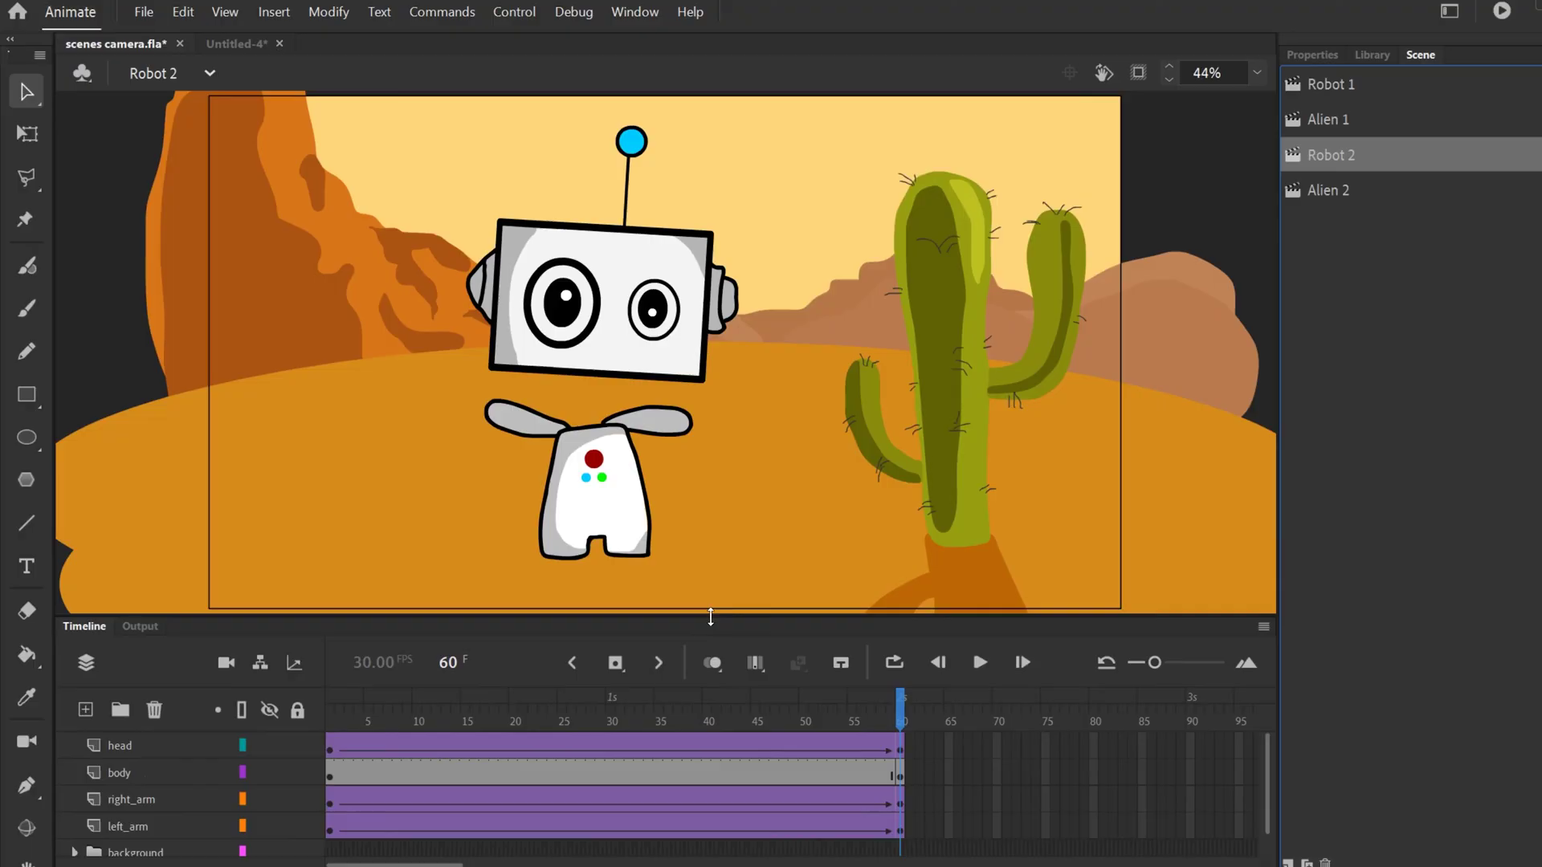
click(1326, 80)
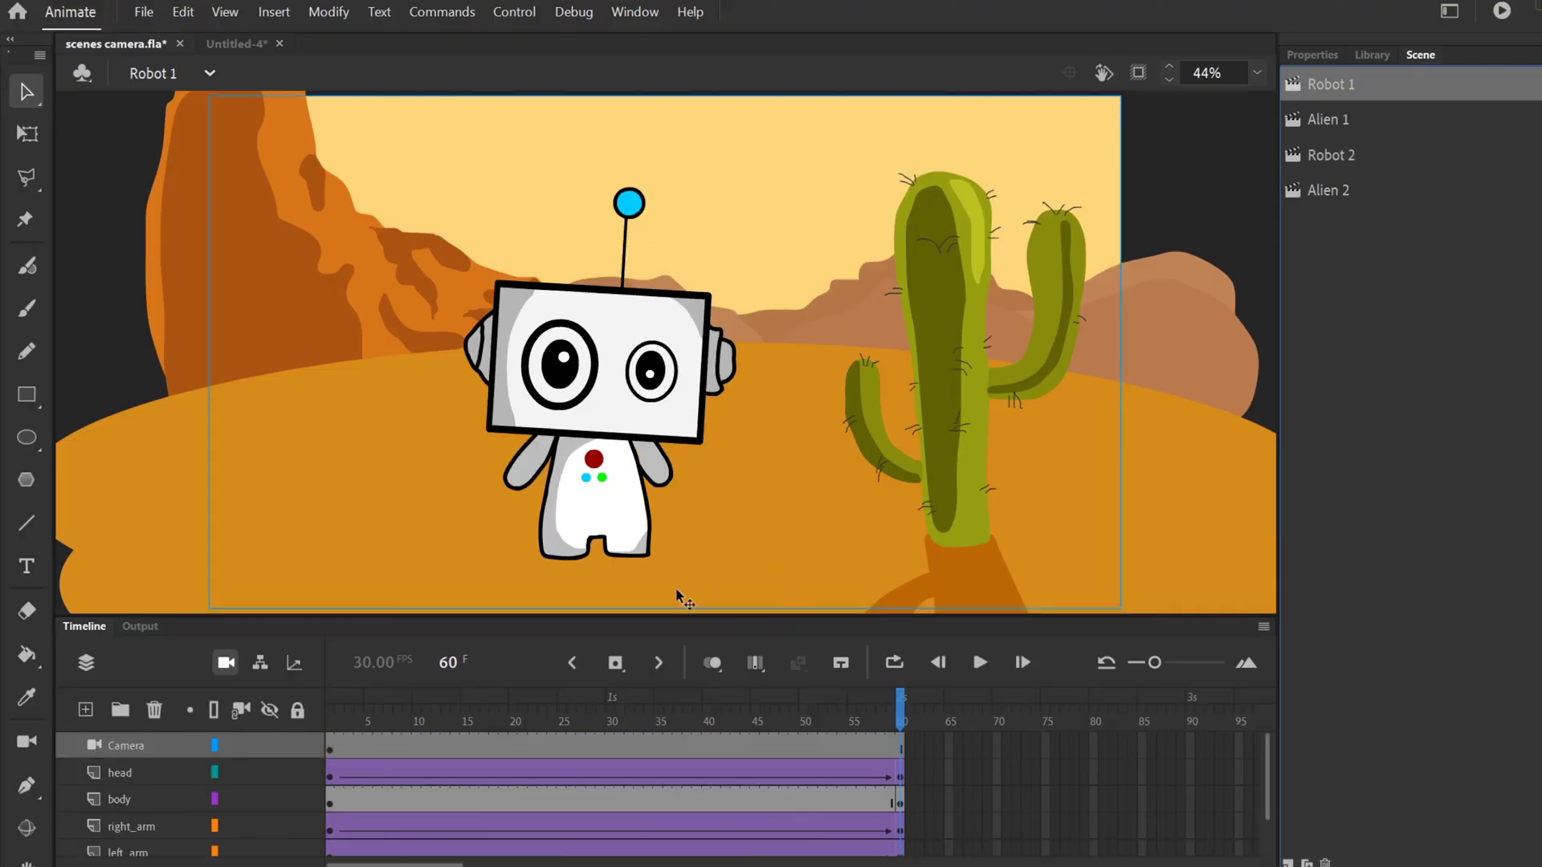
click(1328, 157)
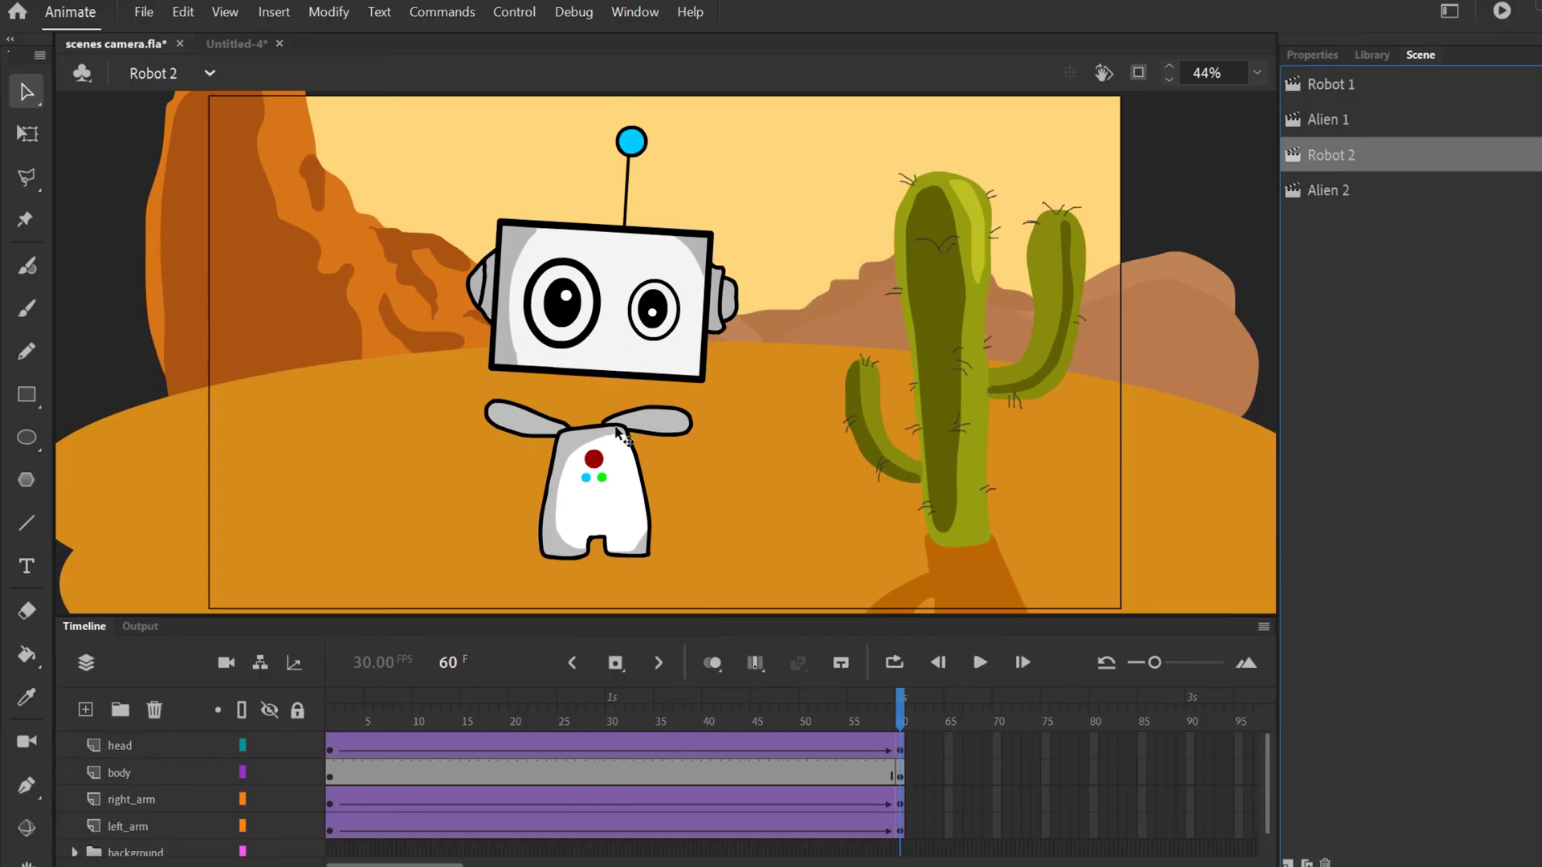
click(226, 663)
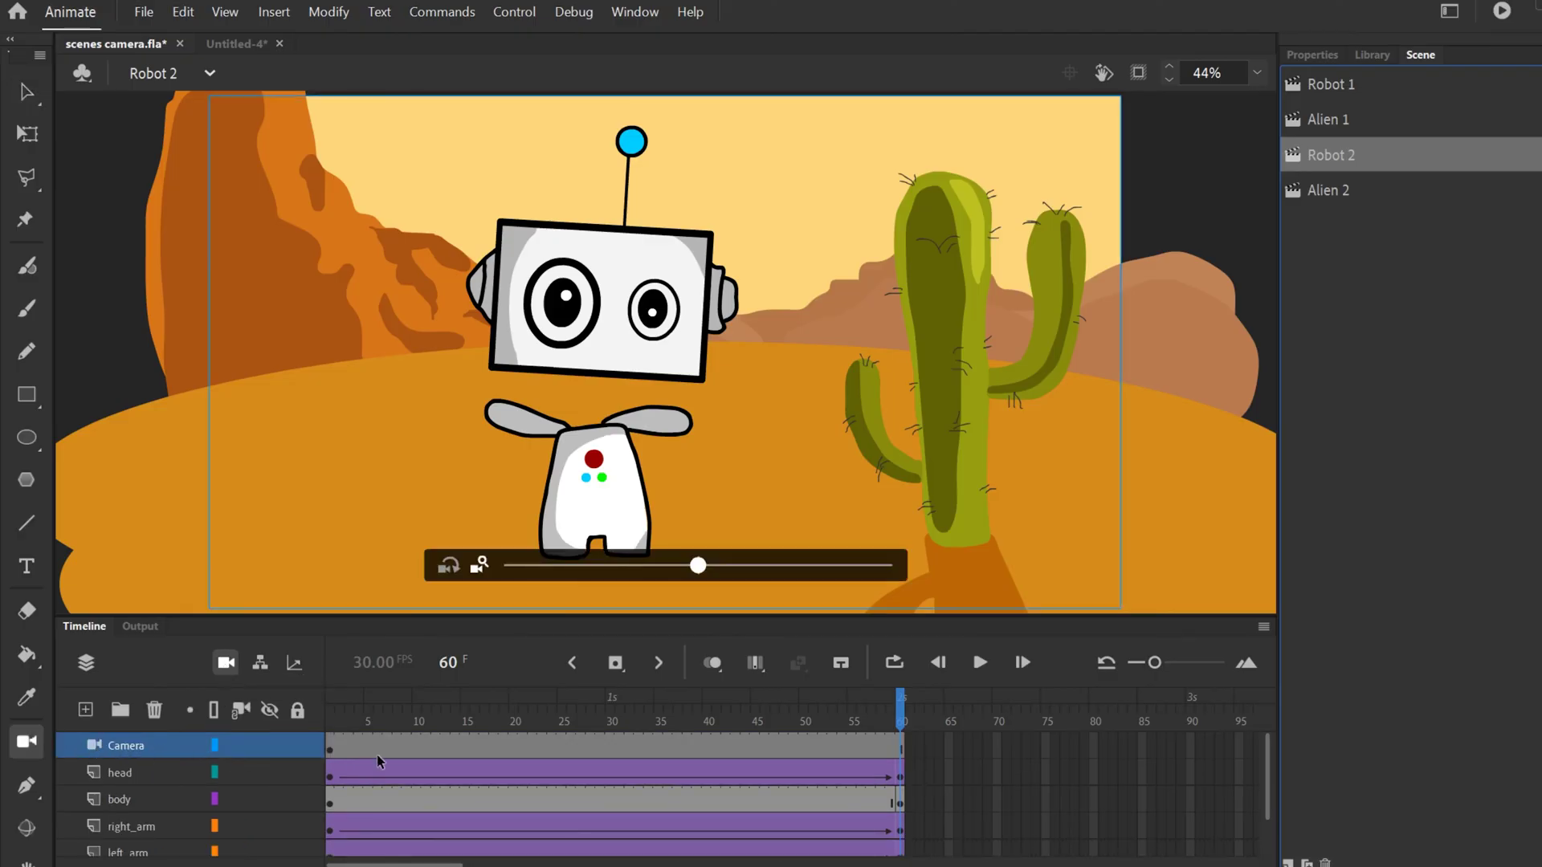
Zoom the Robot 2 camera in and reframe it on the robot's head and upper body, comparing the shot with Robot 1
drag(700, 569, 820, 578)
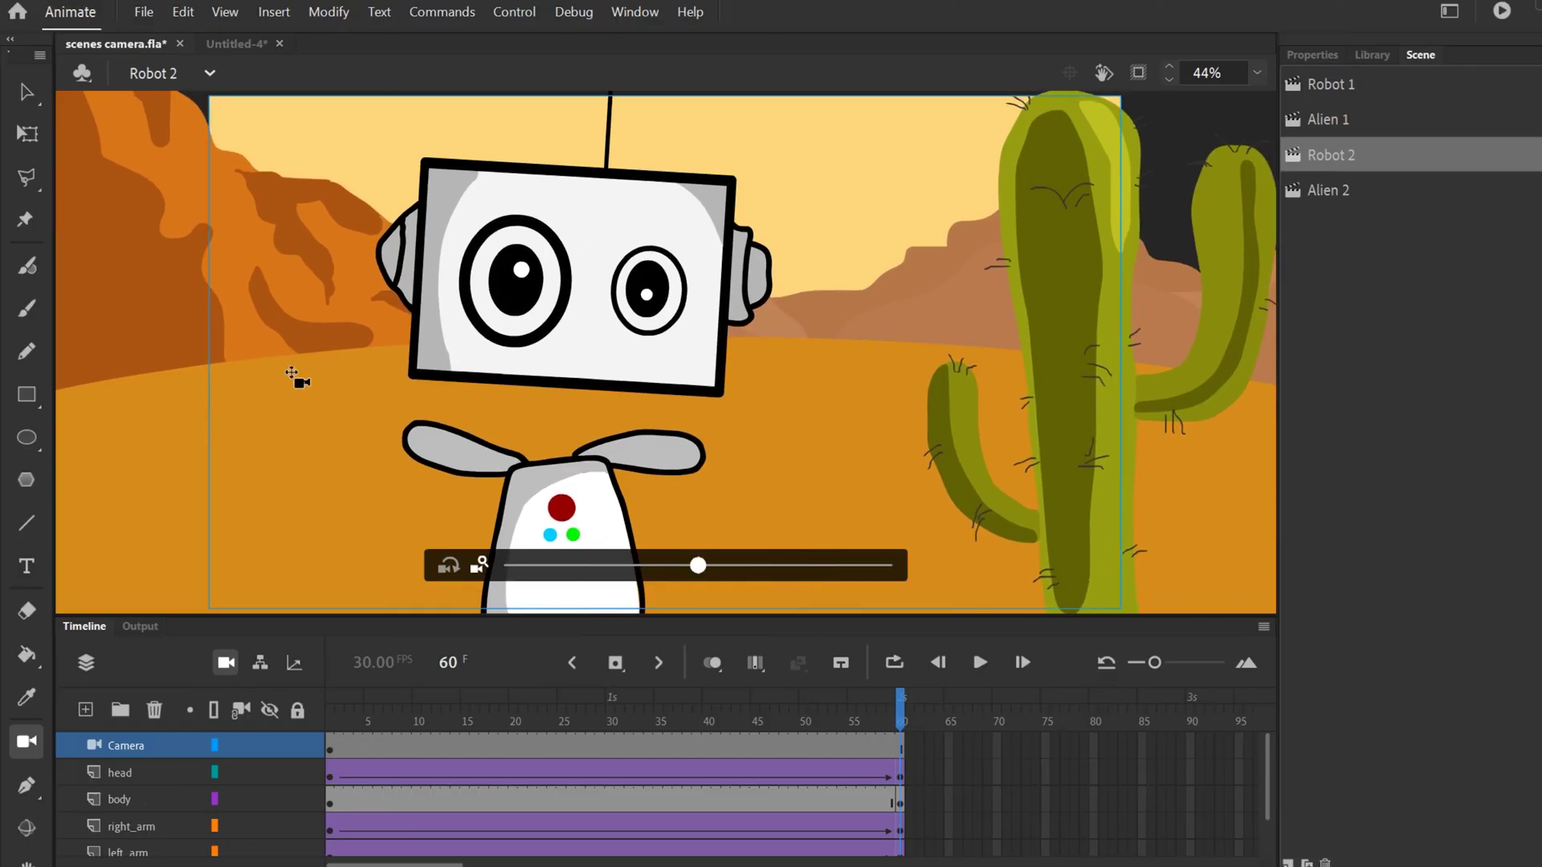
drag(300, 379, 194, 319)
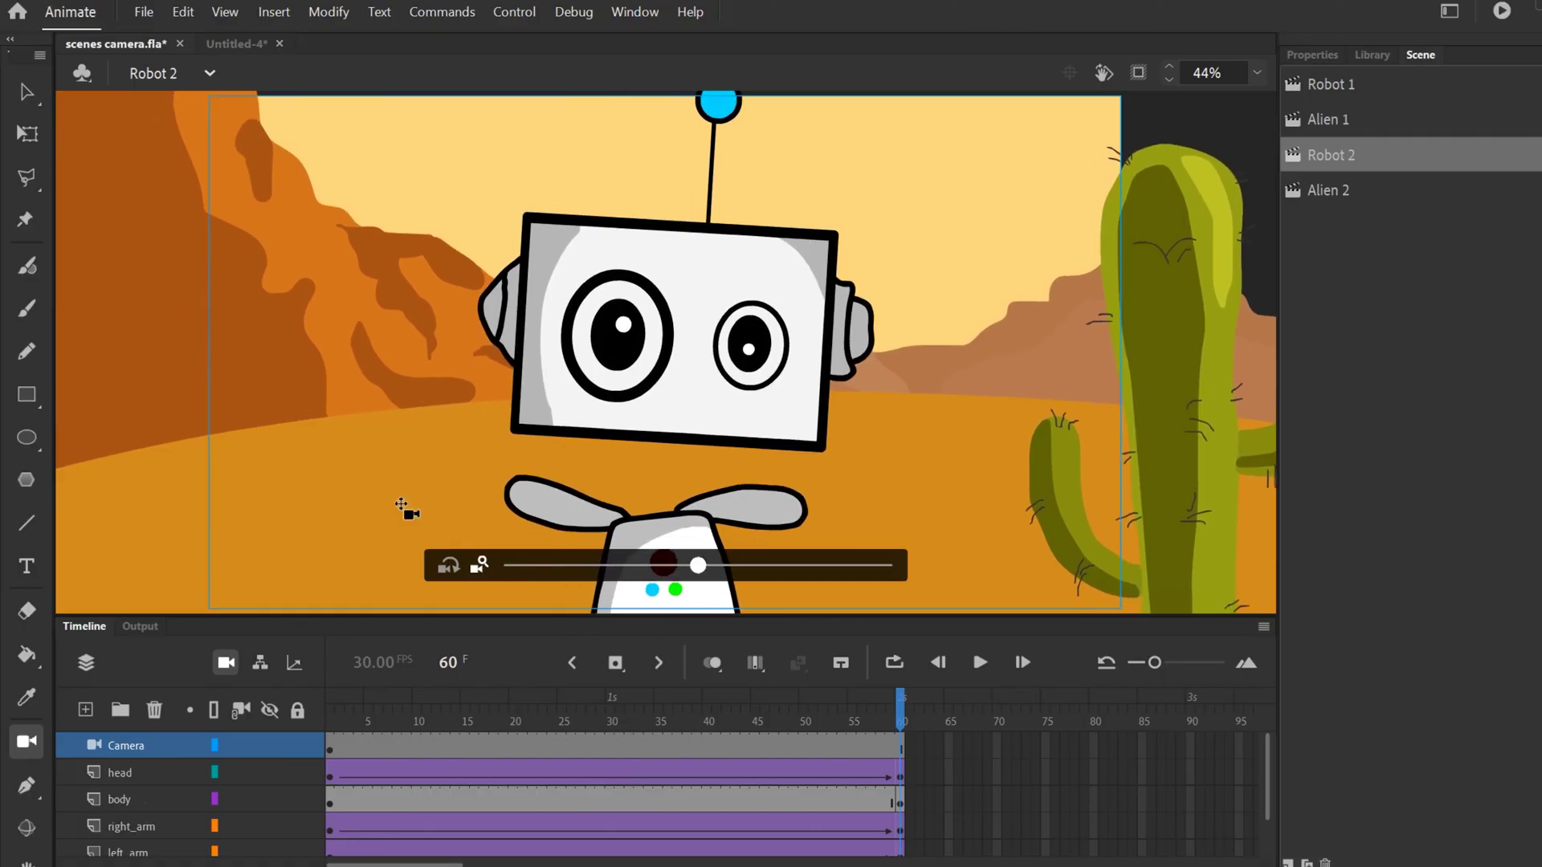
drag(610, 720, 831, 712)
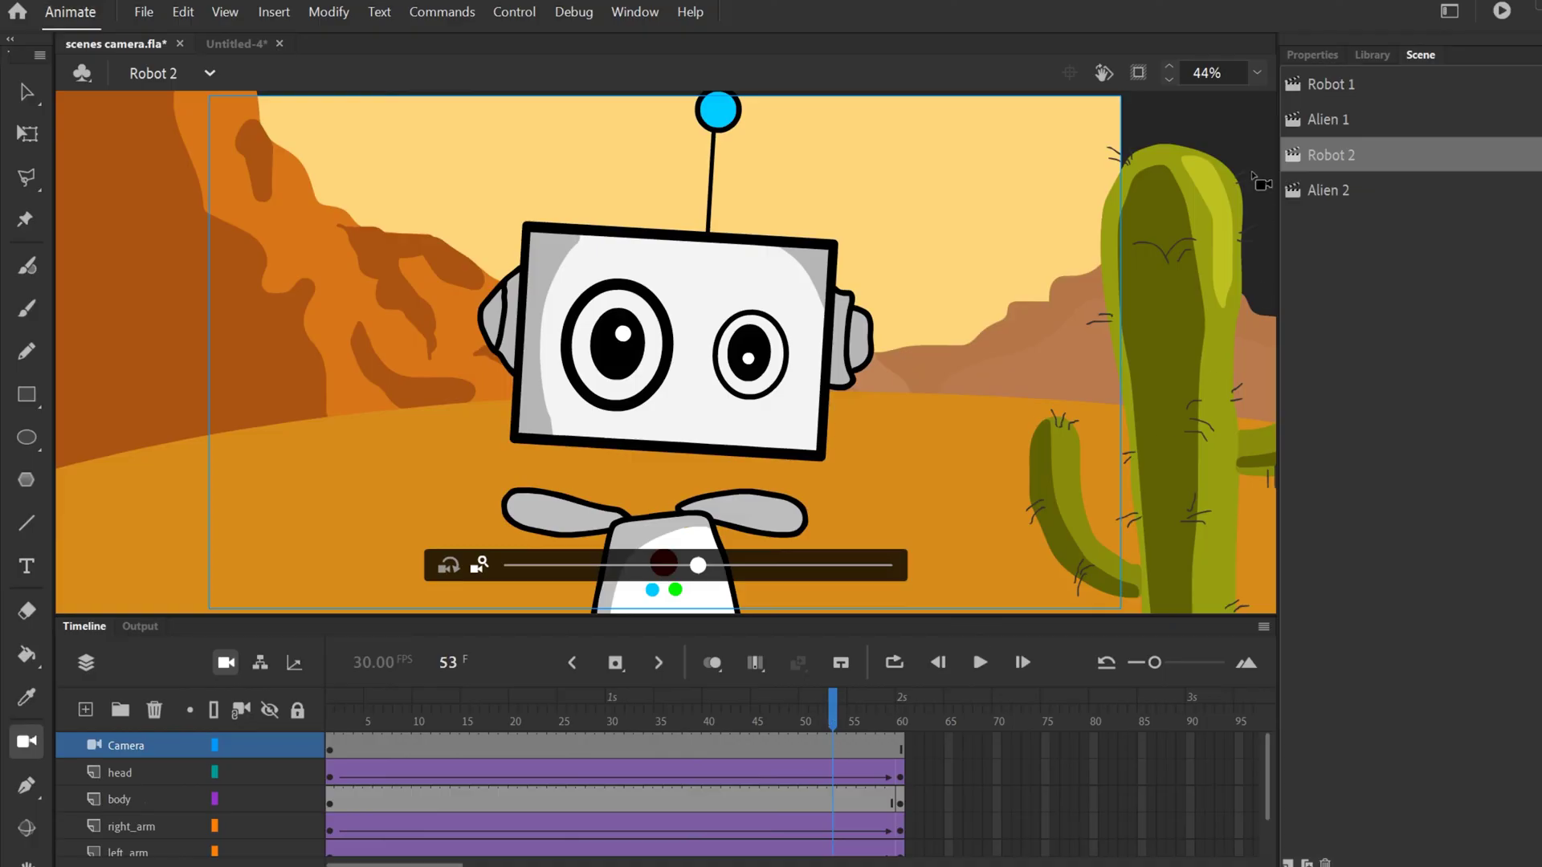
click(1335, 82)
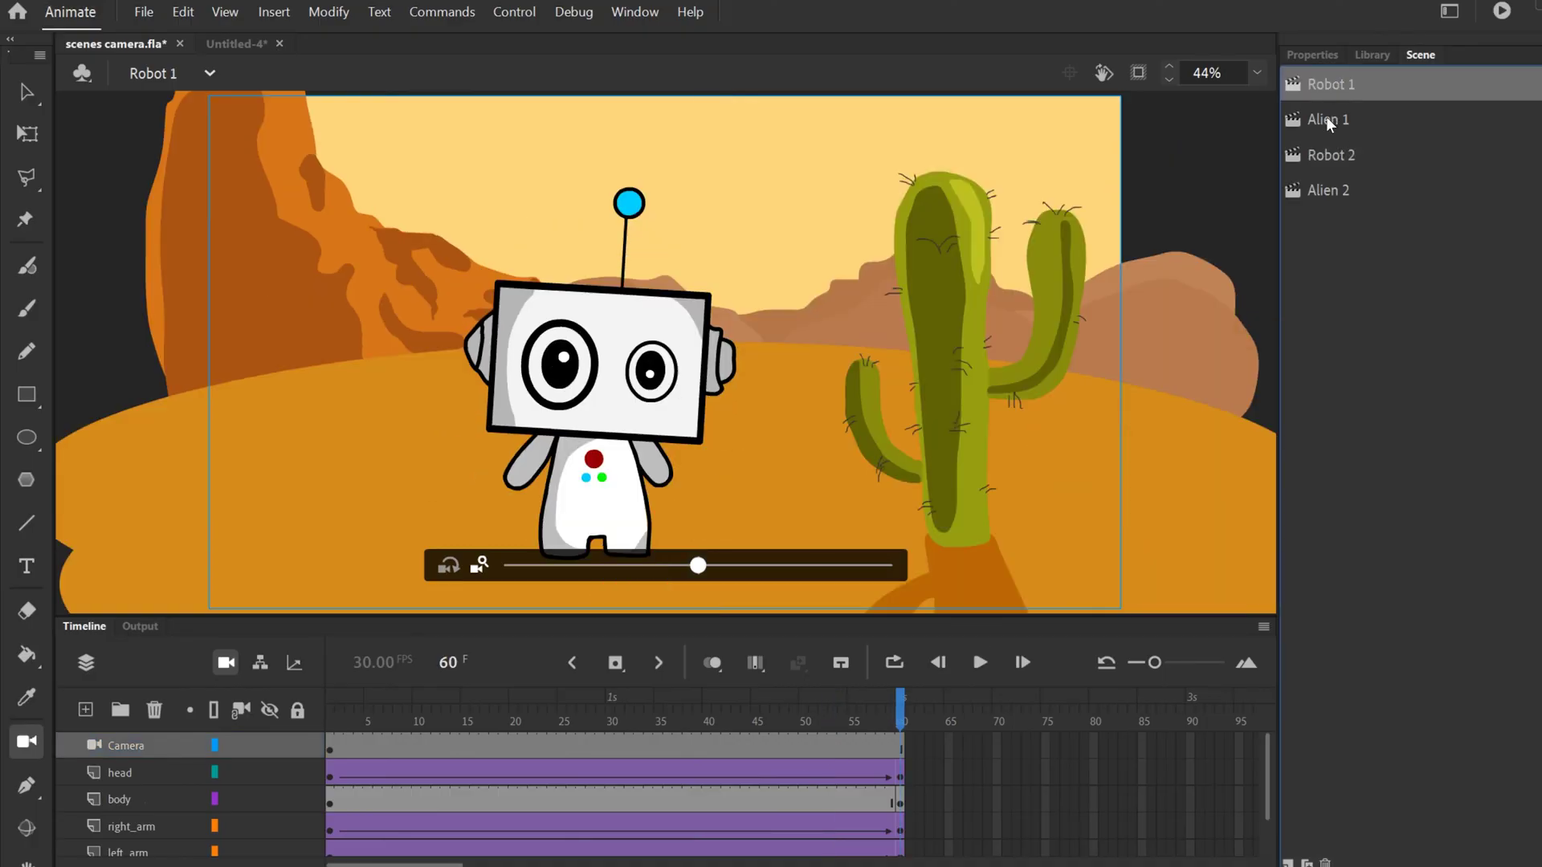
Review the Alien 1, Robot 2 and Alien 2 scenes in order to compare their shots
click(1336, 119)
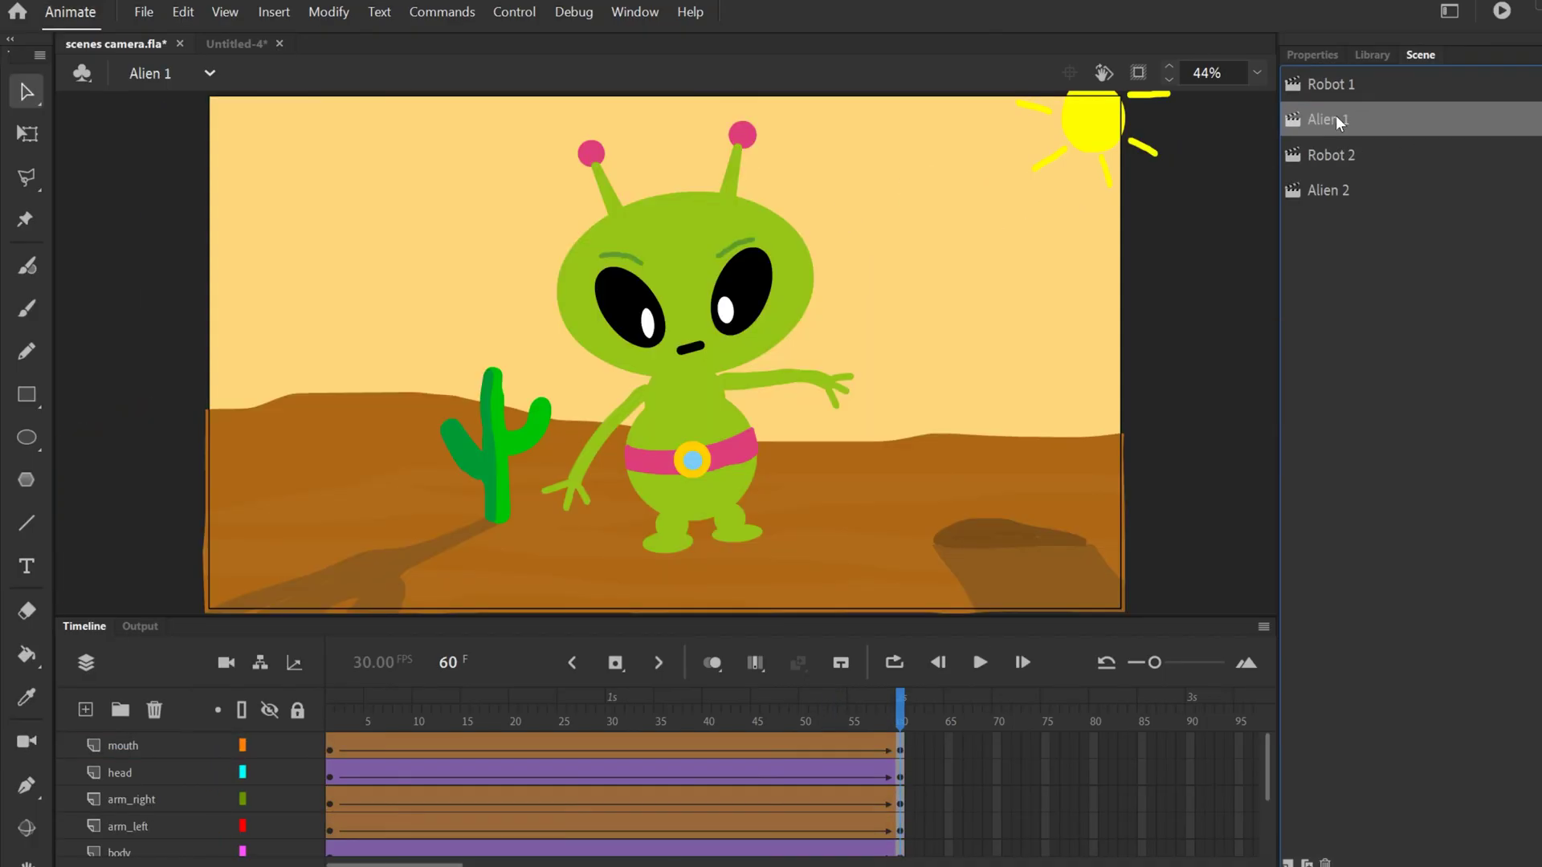
click(1329, 156)
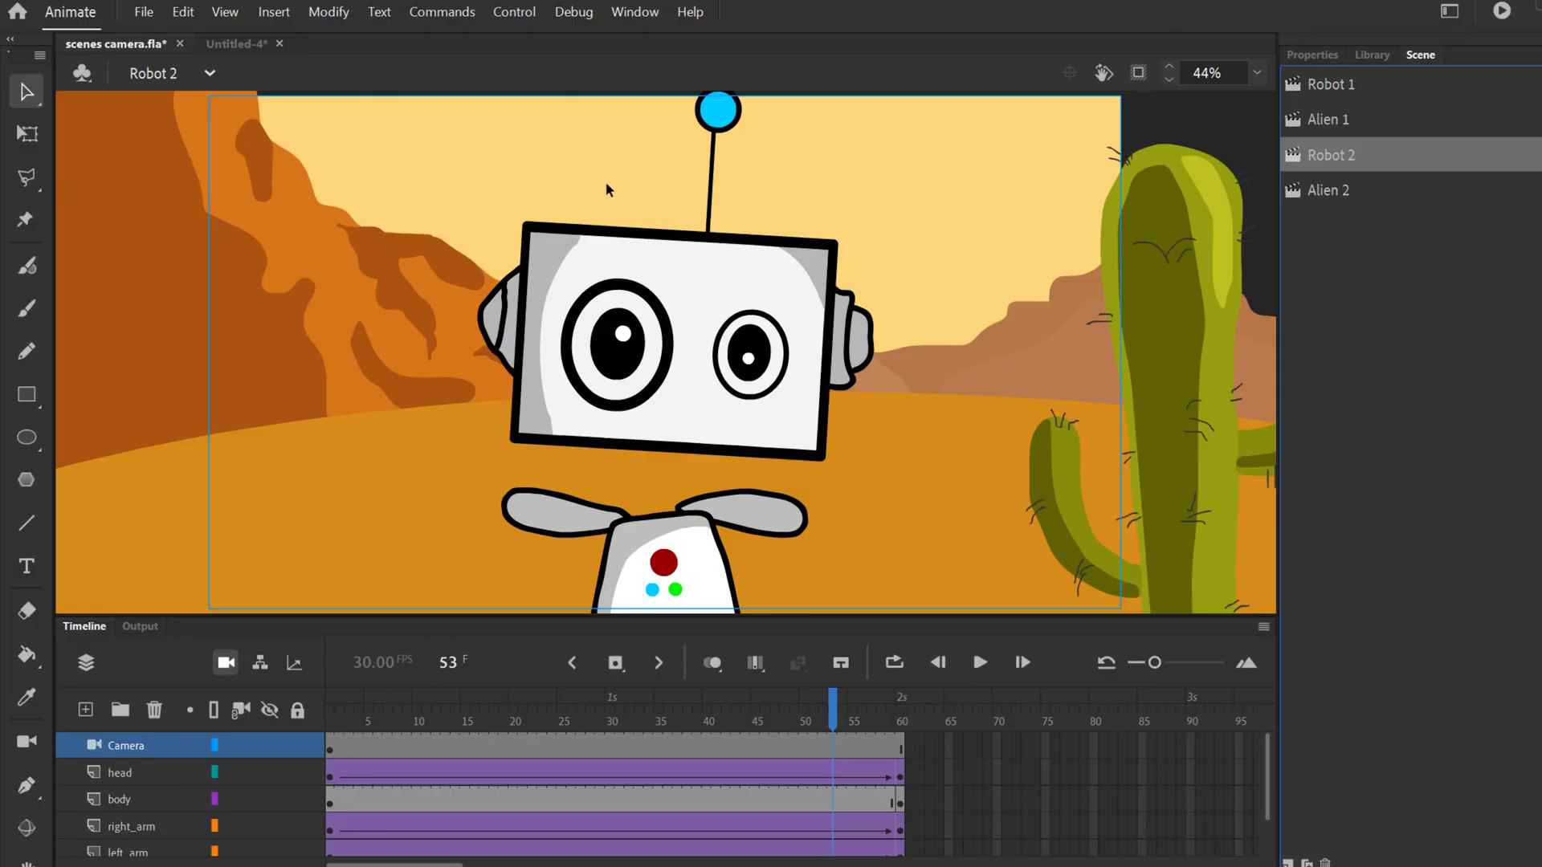
click(1325, 189)
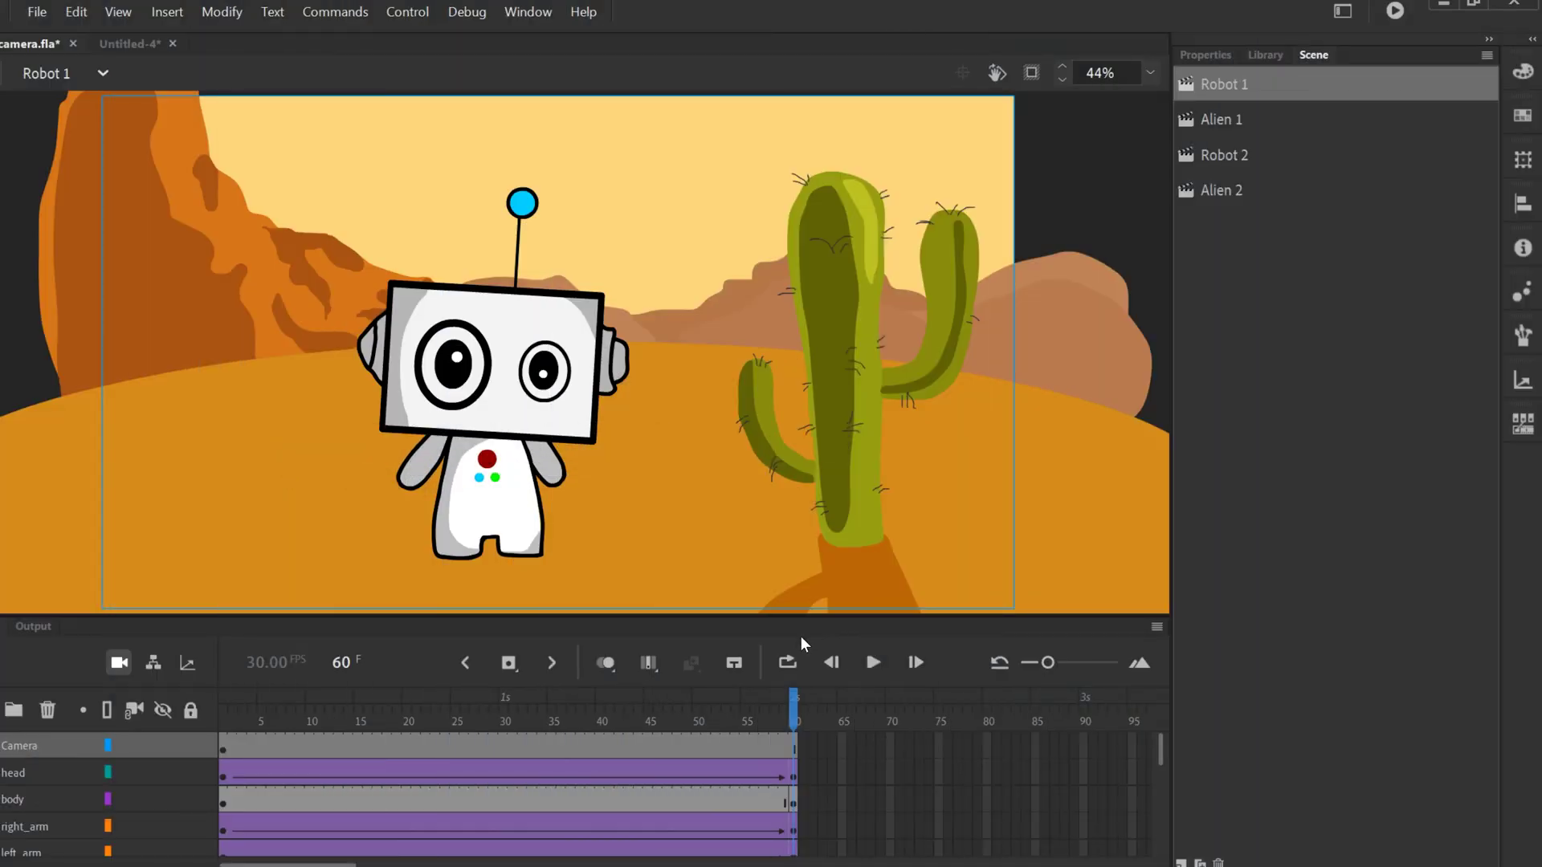
Open the video/media export settings and set the output file name to "scenes camera final" in the Animate folder
click(37, 12)
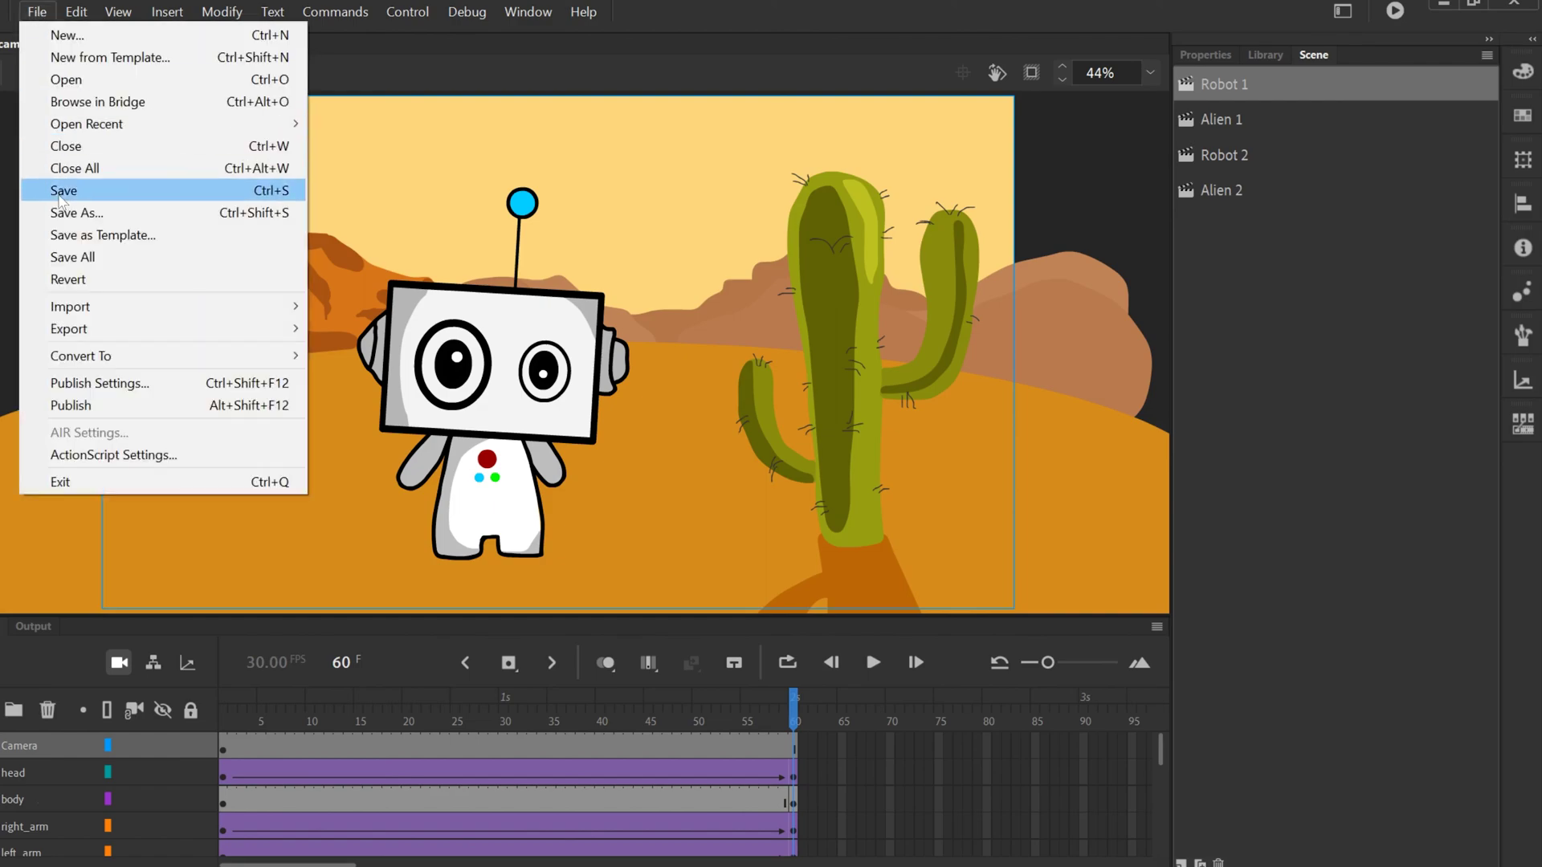
mouse_move(106, 339)
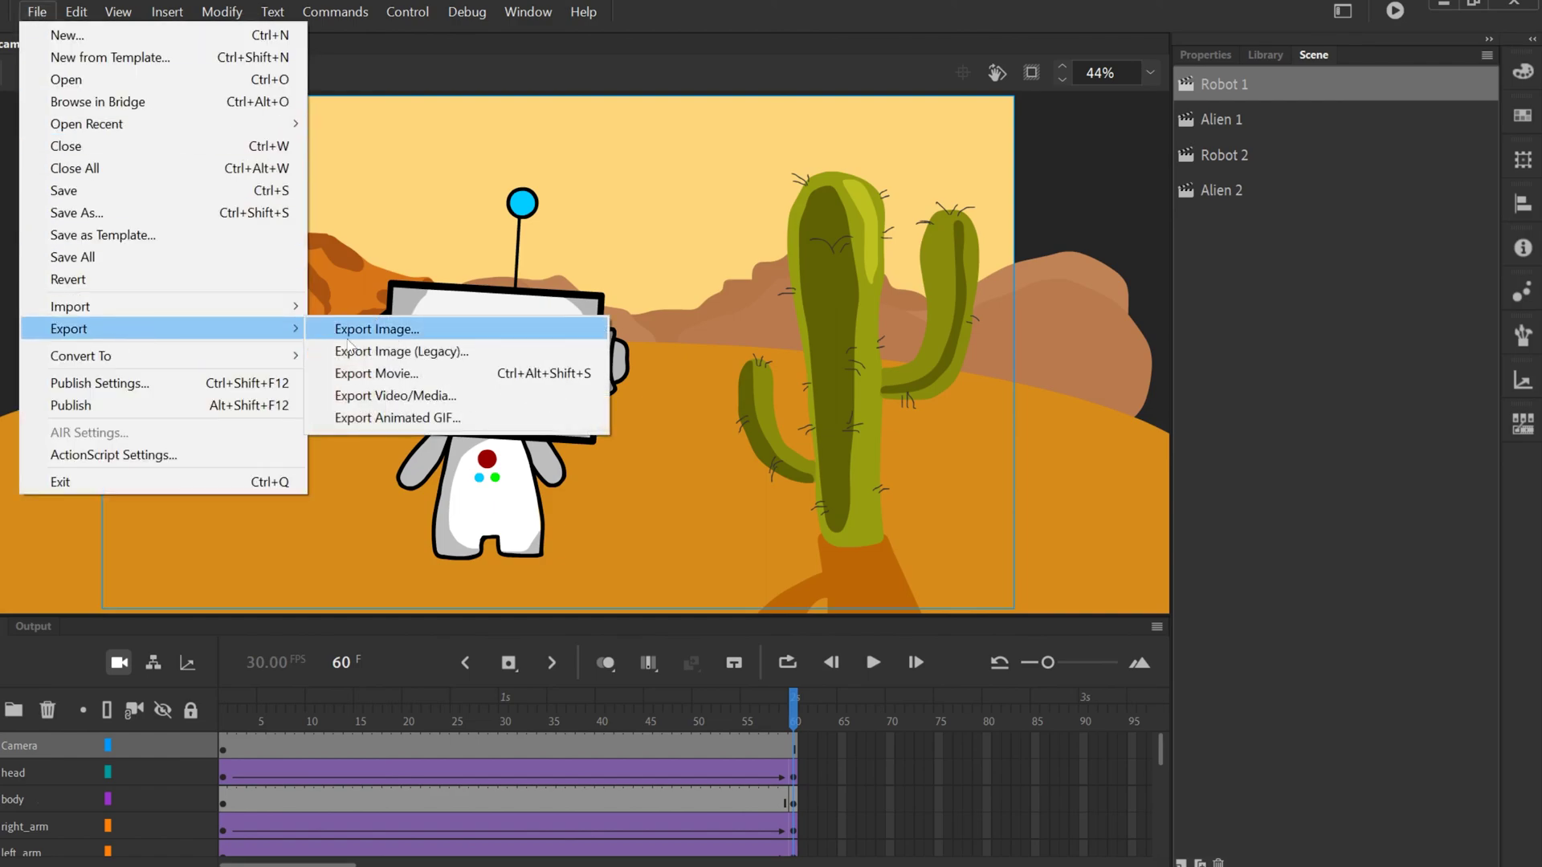
click(429, 397)
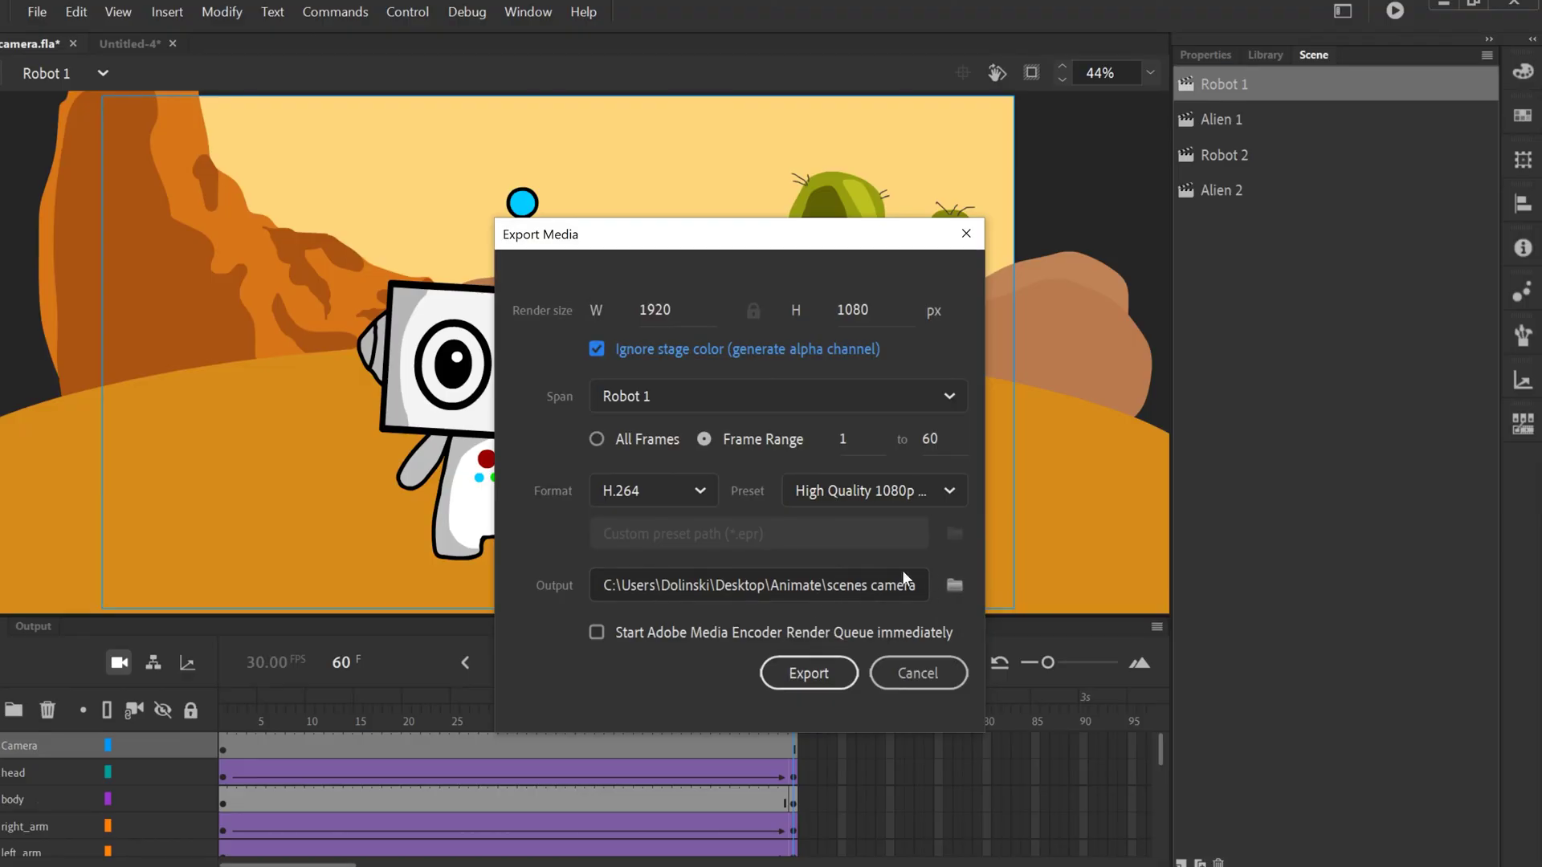
click(955, 583)
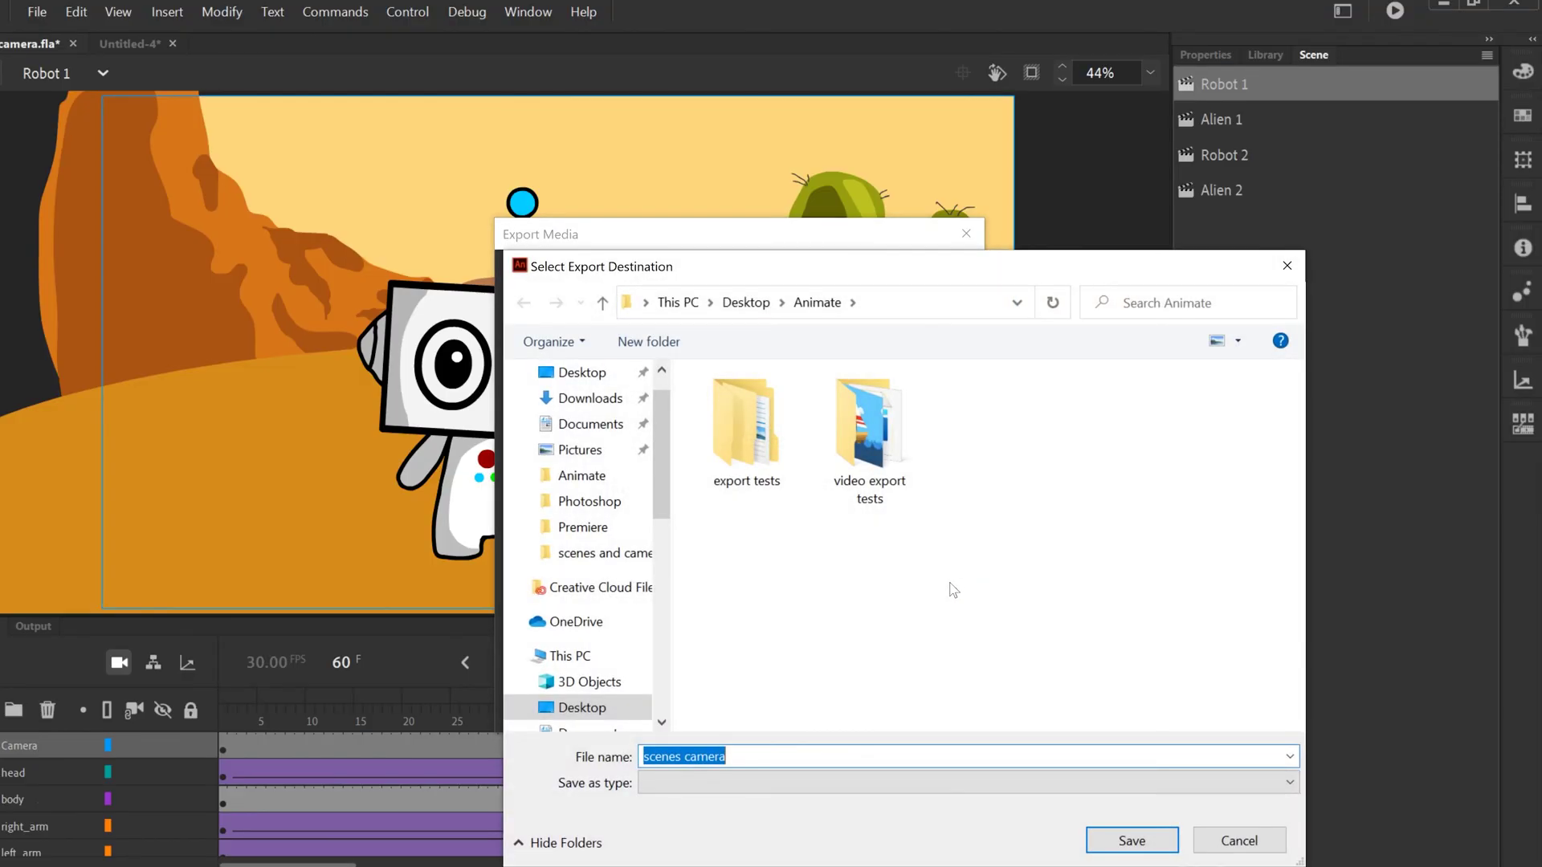
click(725, 756)
text(final)
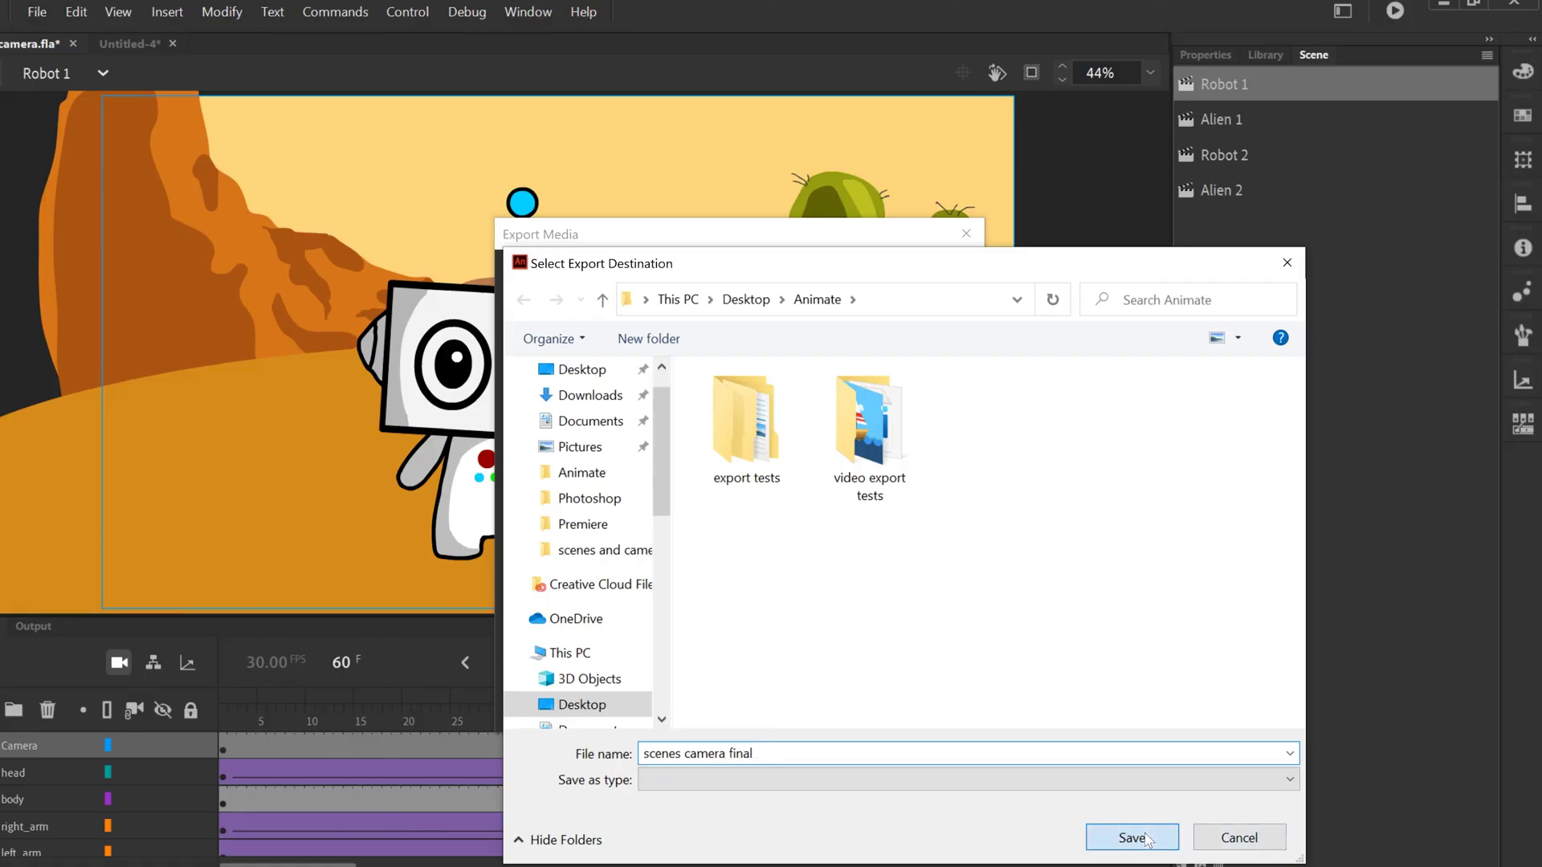
click(1172, 837)
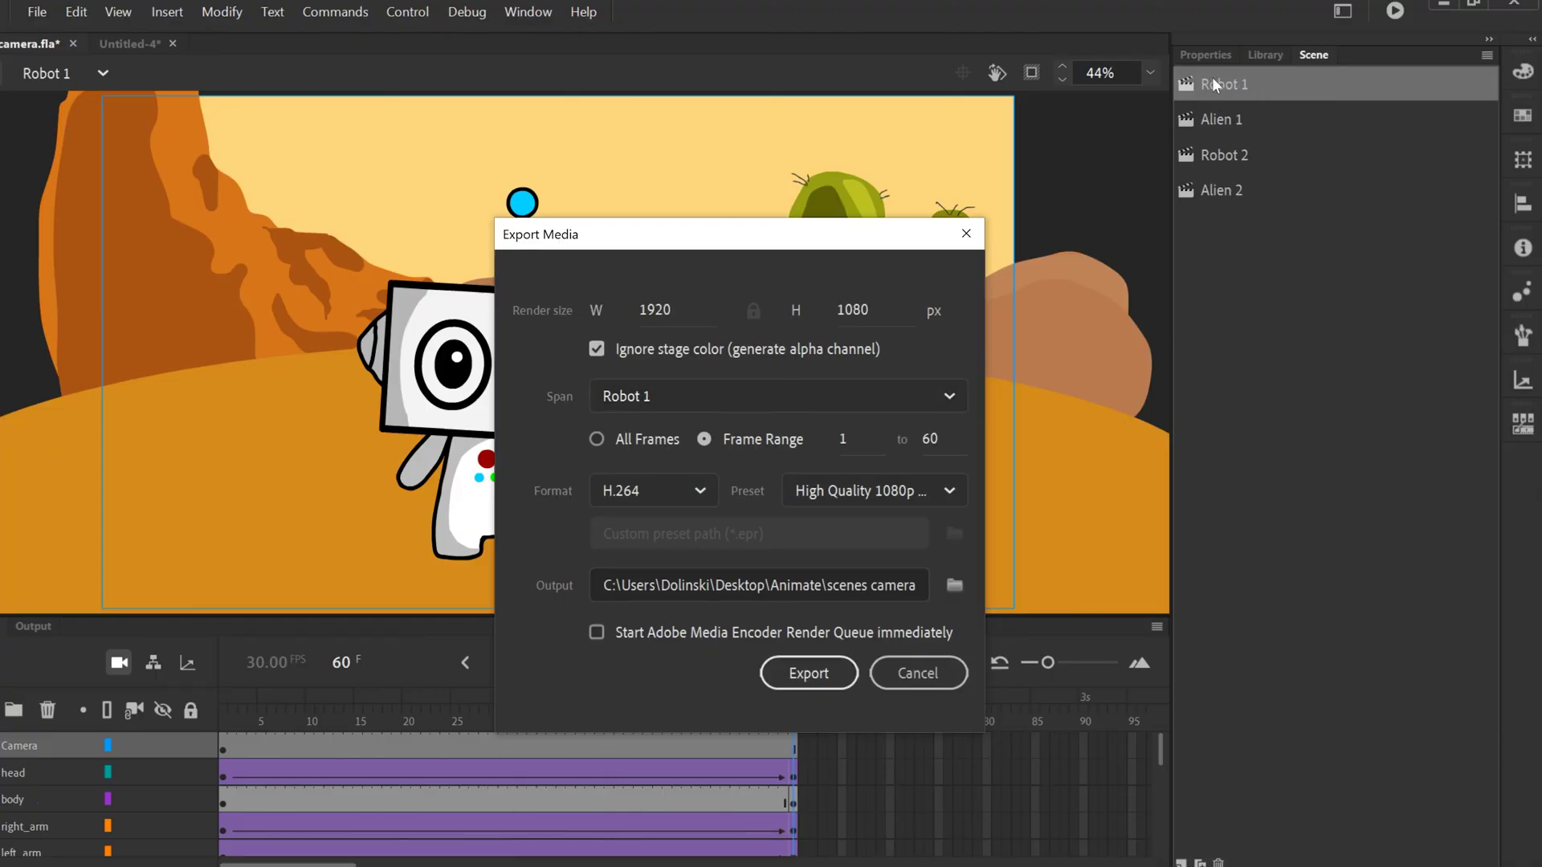
Set the export span to All Scenes and export the H.264 video to Adobe Media Encoder
click(949, 398)
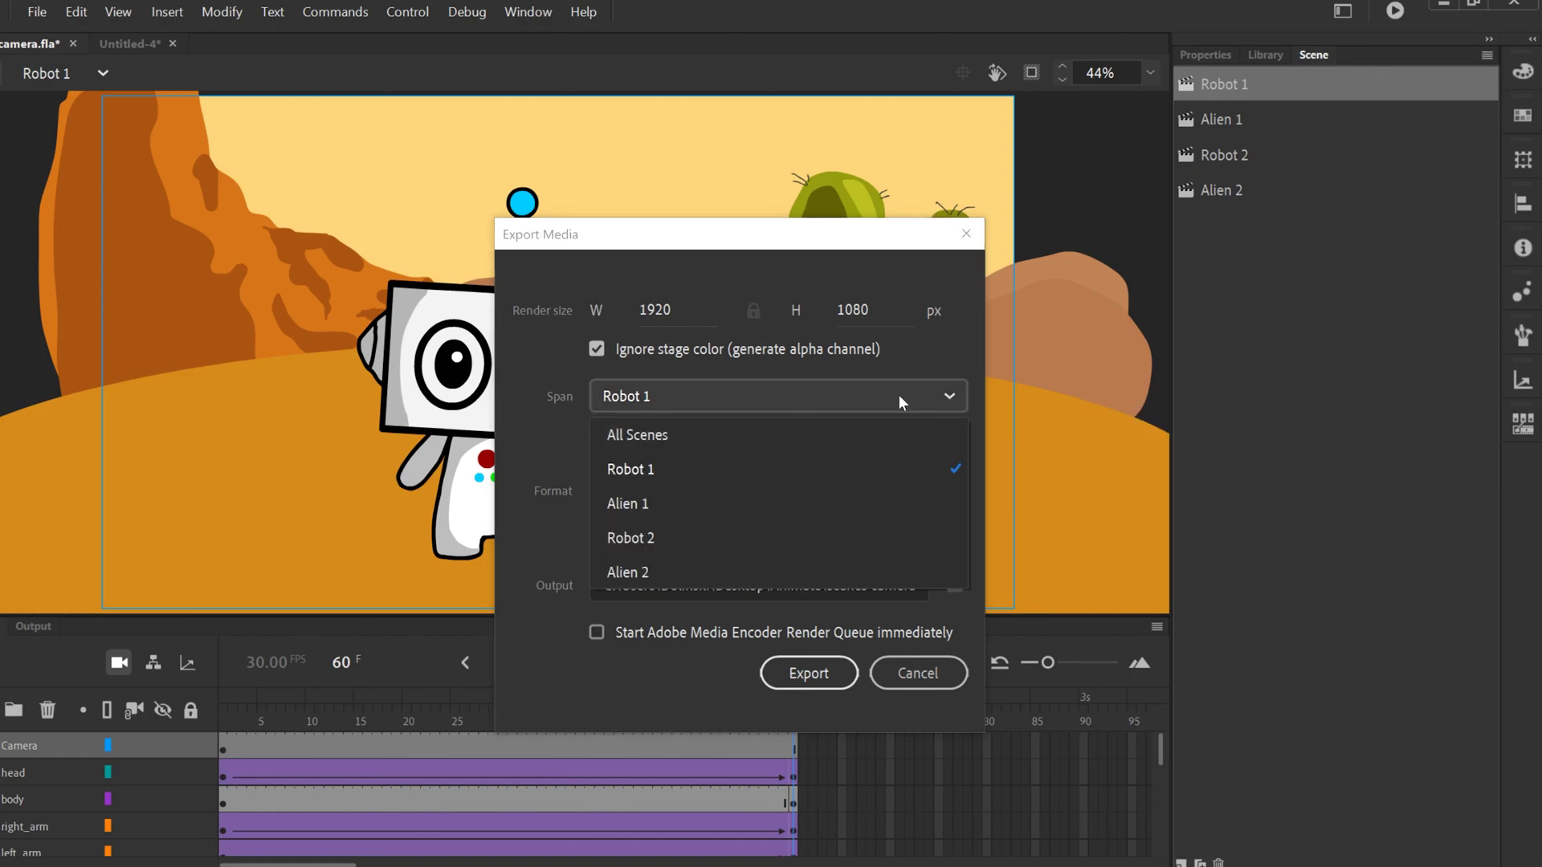
click(636, 437)
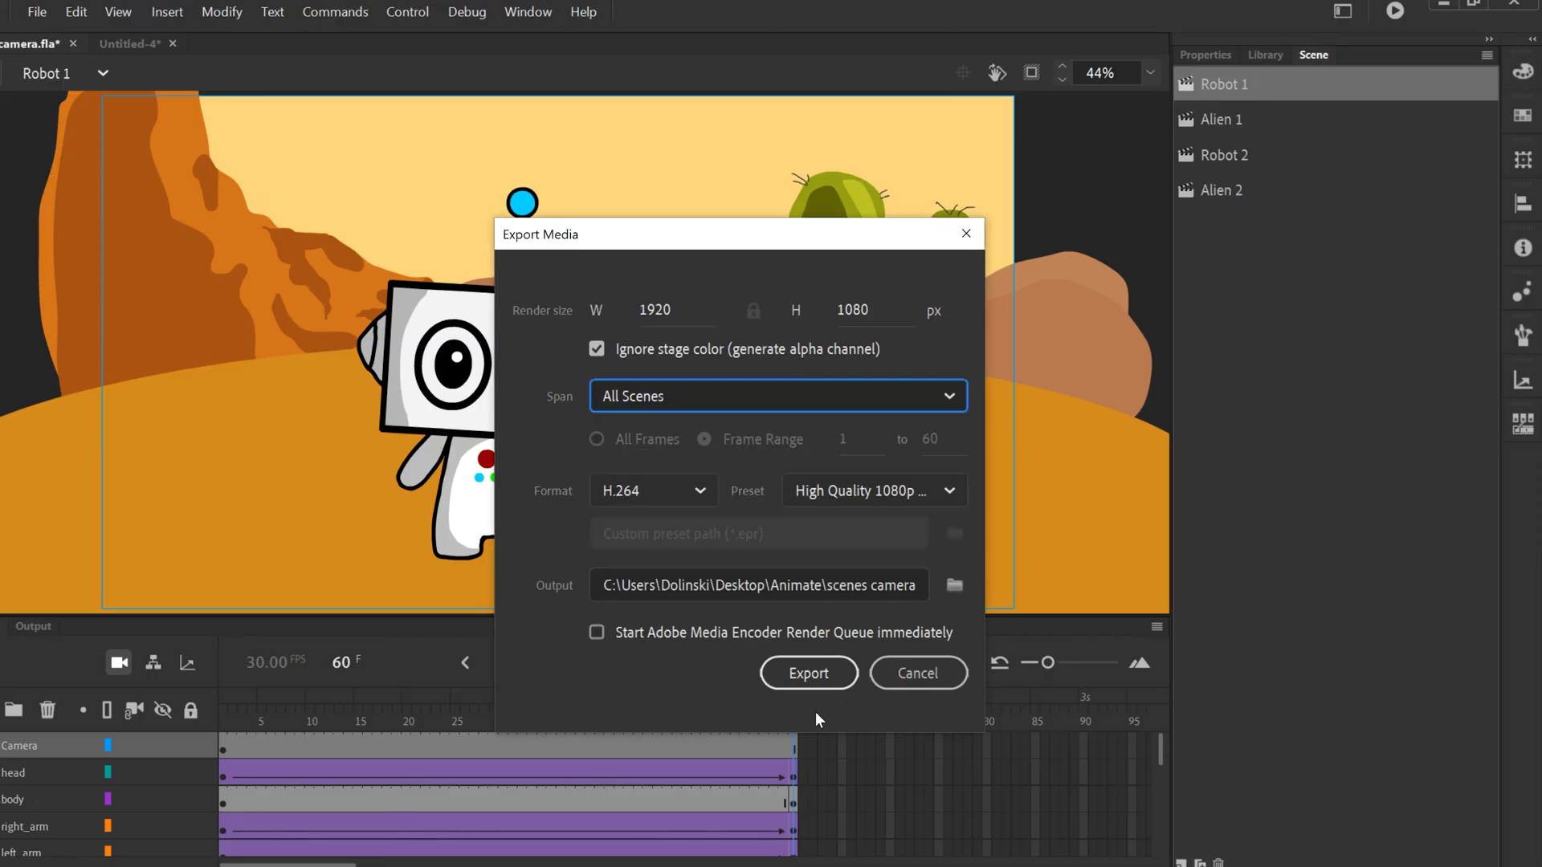
click(808, 674)
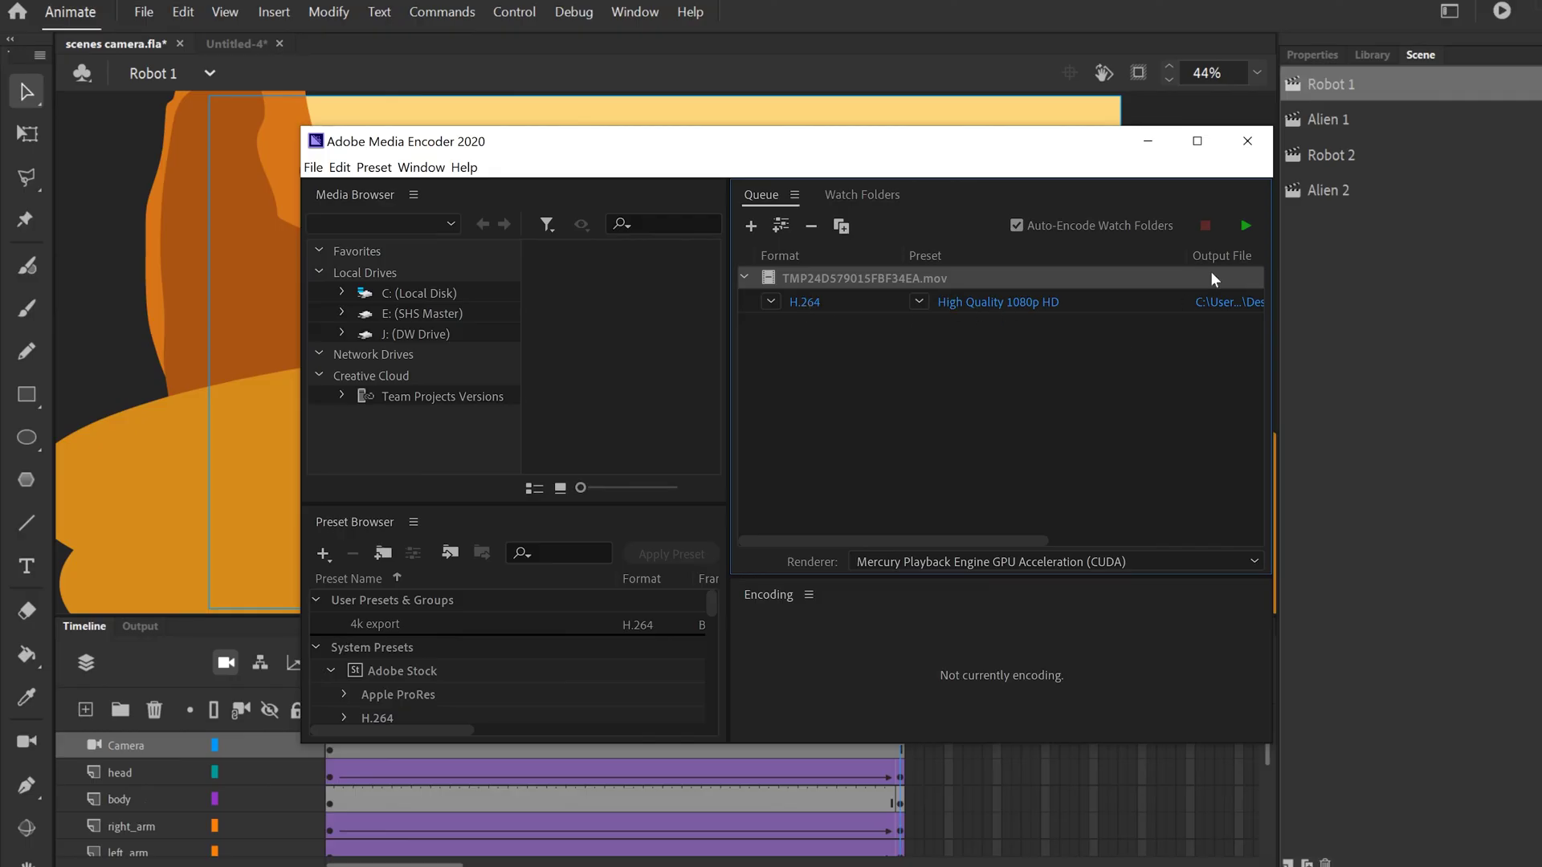
Start the Media Encoder render queue and open the "scenes camera_1" video from the Animate folder for playback
click(1243, 226)
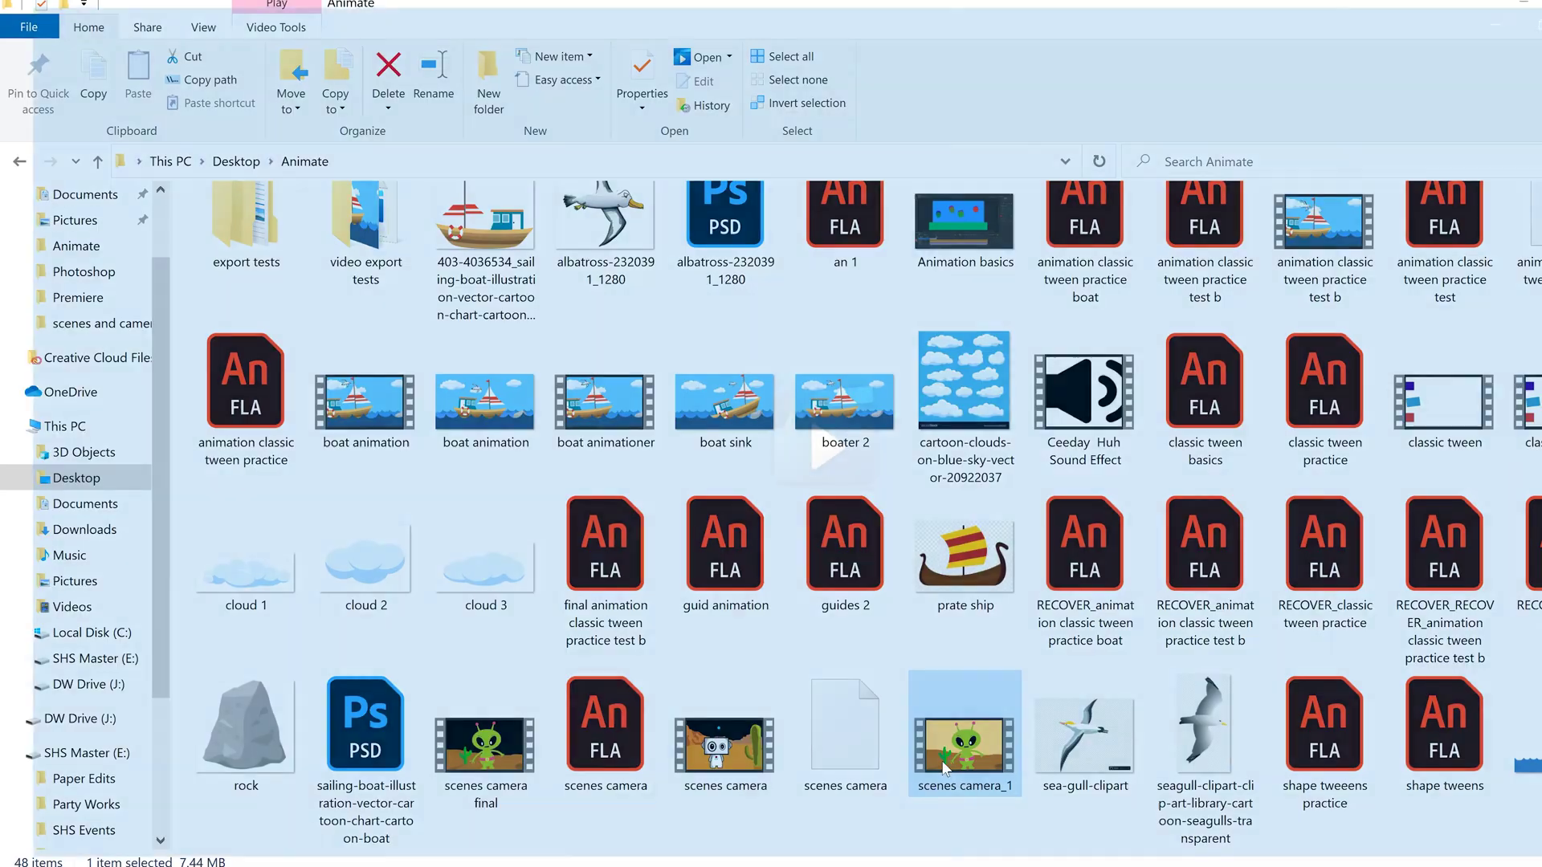
double_click(976, 747)
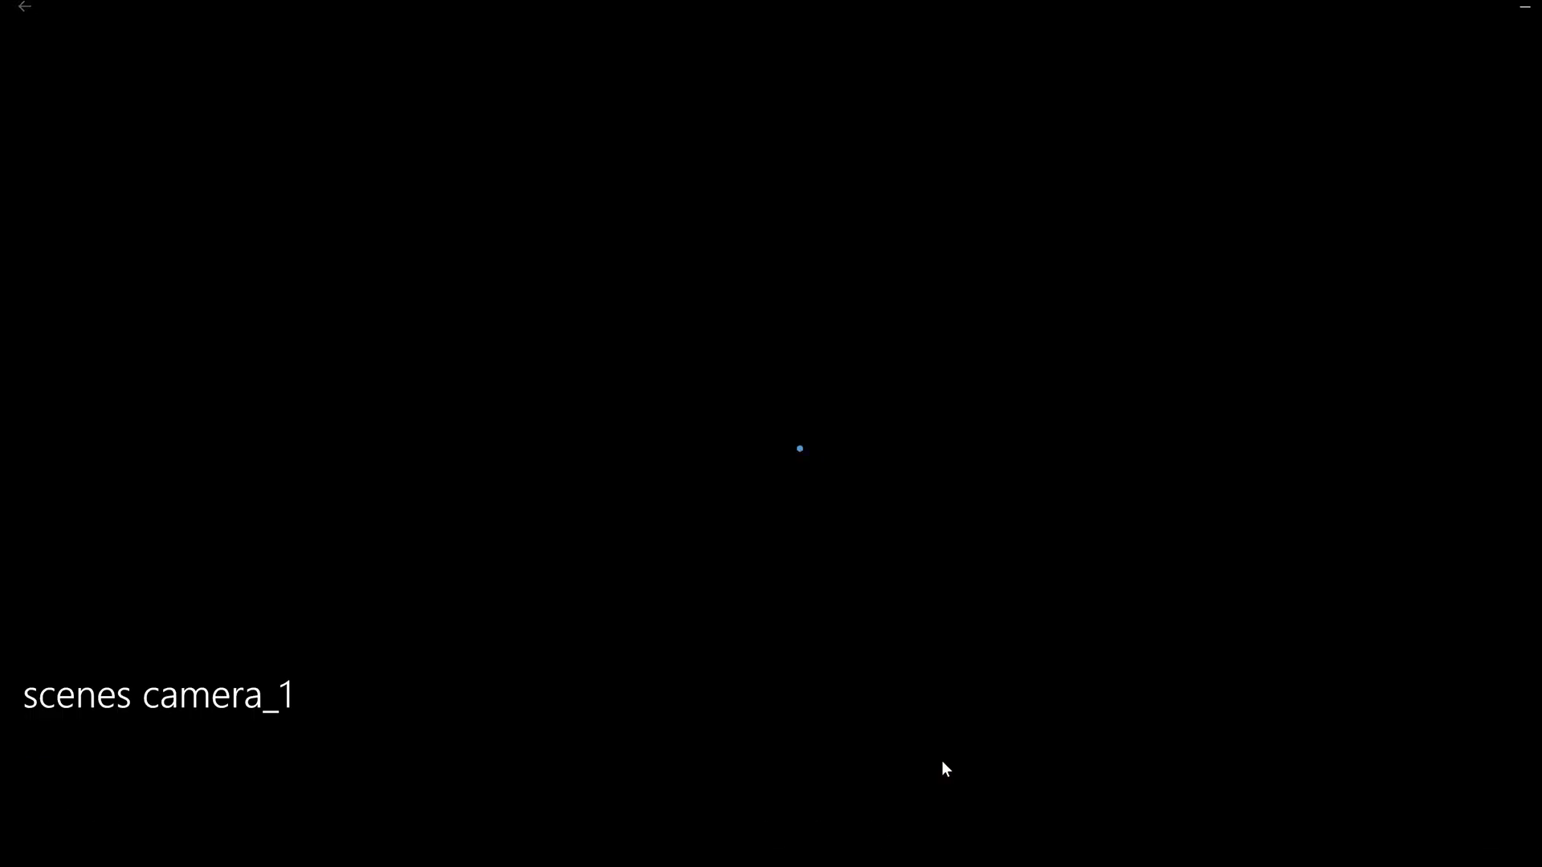